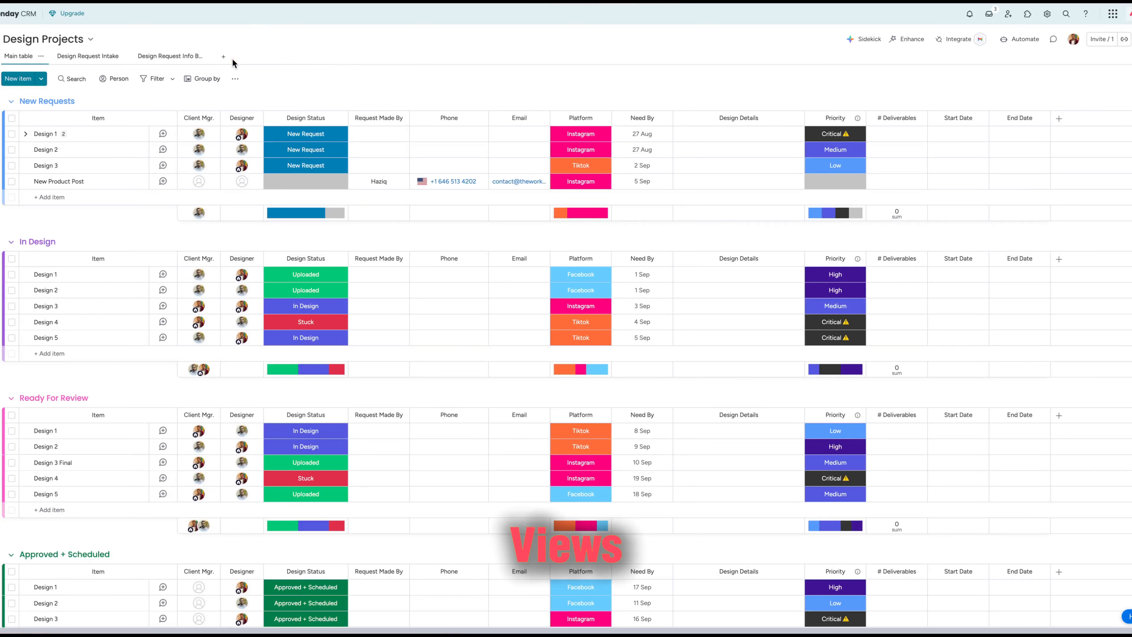
{"action": "left_click", "coordinate": [224, 57]}
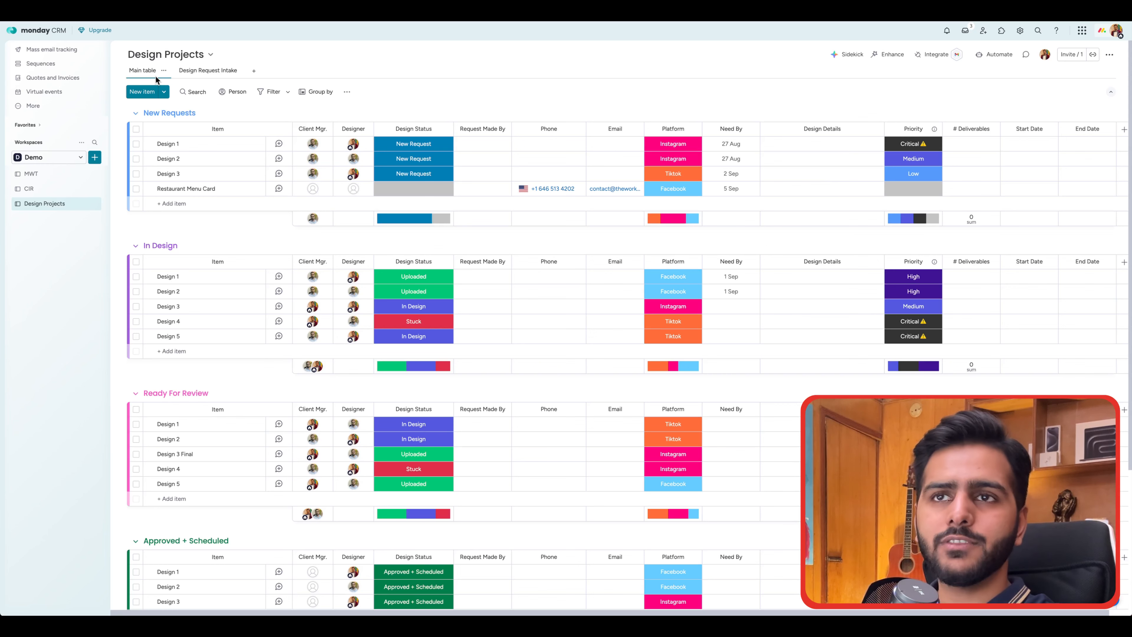
{"action": "scroll", "coordinate": [534, 187], "scroll_direction": "right", "scroll_amount": 1}
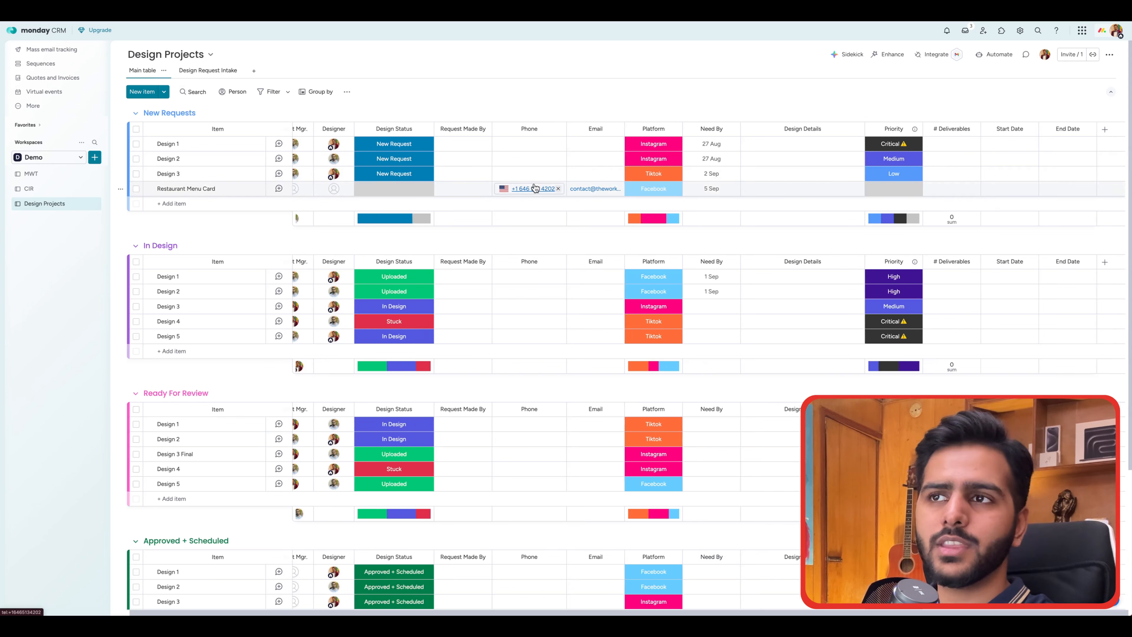
{"action": "scroll", "coordinate": [535, 187], "scroll_direction": "left", "scroll_amount": 1}
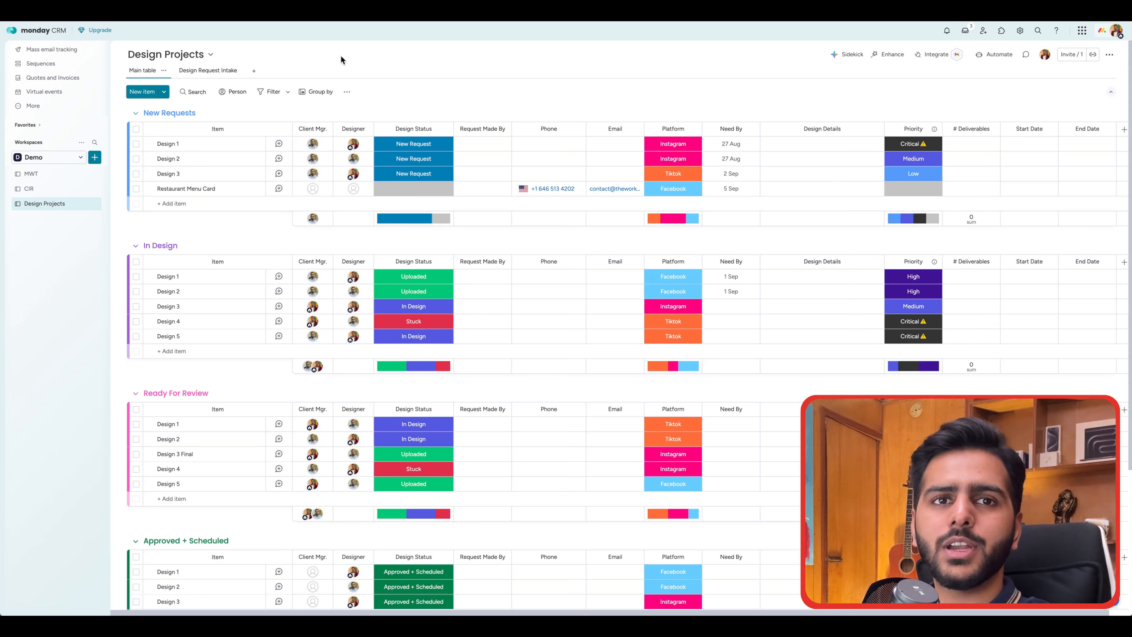
Search the Design Projects board for "design 3 fin", shorten the term to "design 3 f", and clear the search.
{"action": "left_click", "coordinate": [195, 102]}
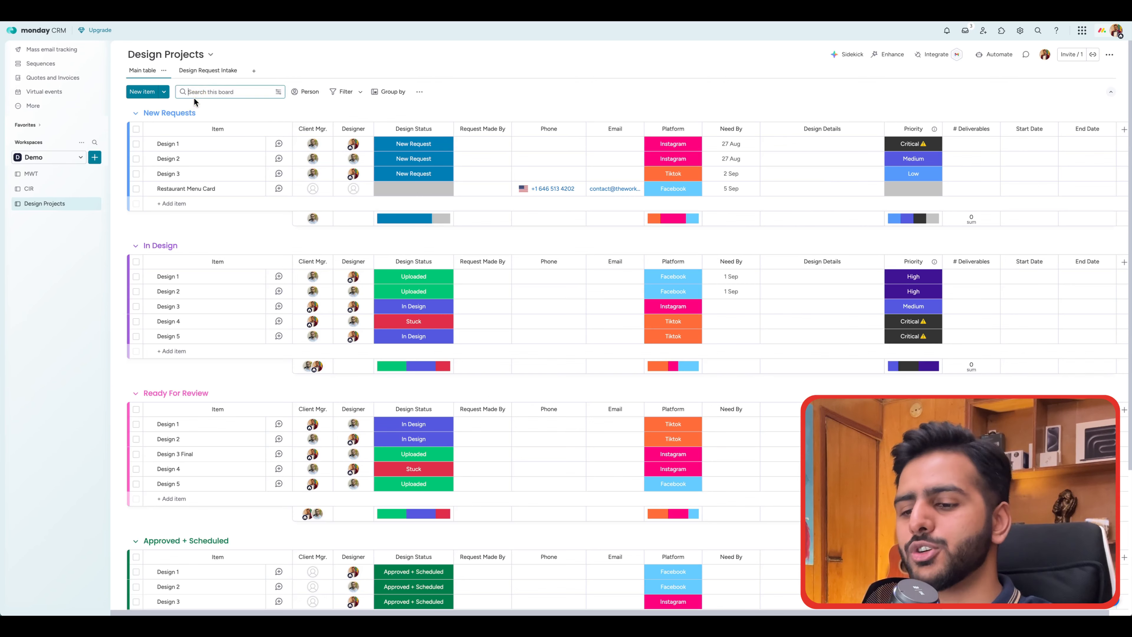
{"action": "type", "text": "design"}
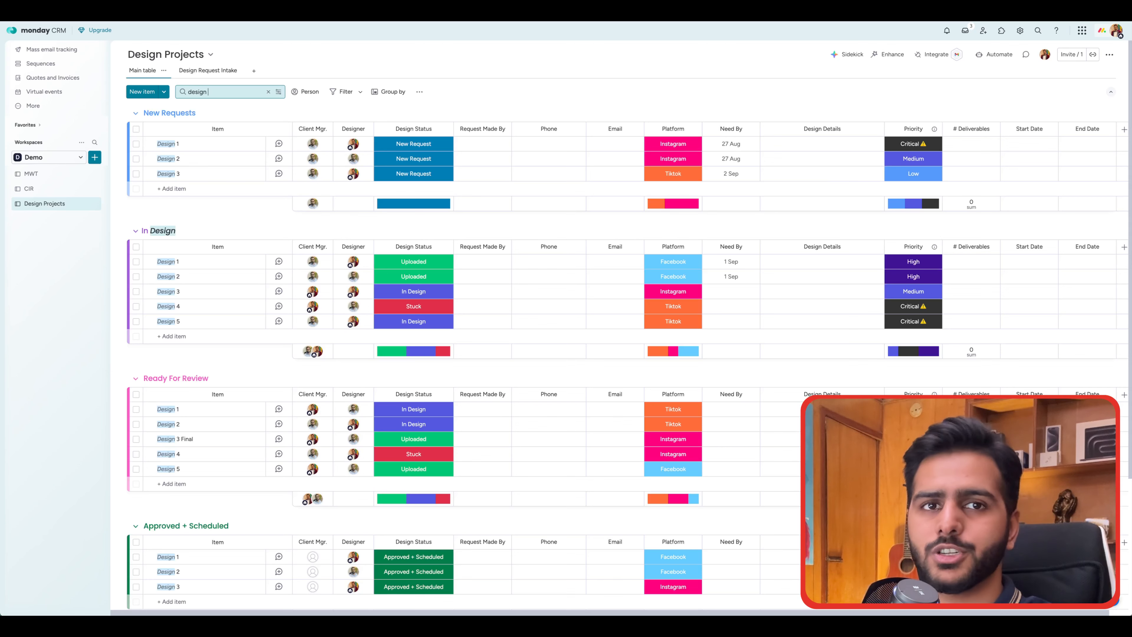
{"action": "type", "text": "3 fin"}
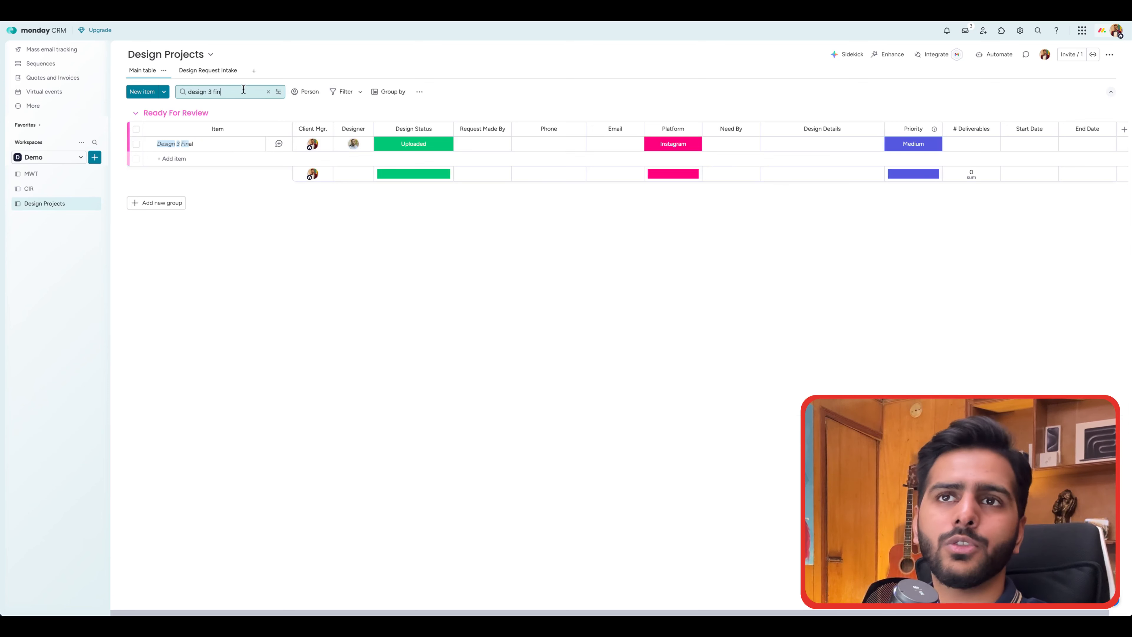
{"action": "key", "text": "BackSpace"}
{"action": "key", "text": "BackSpace"}
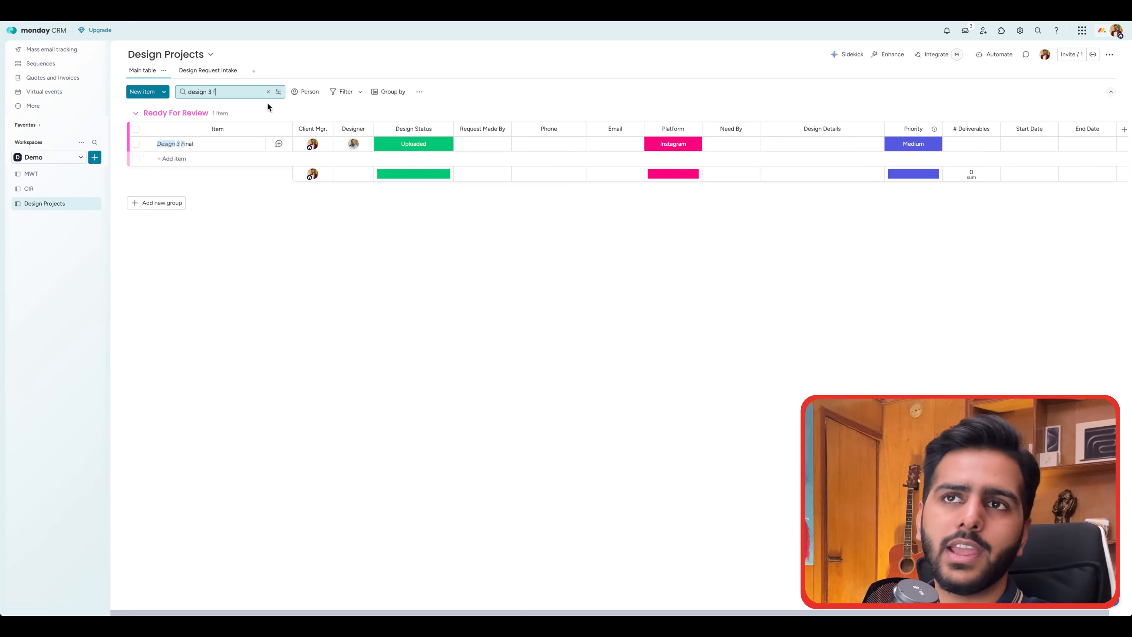
{"action": "left_click", "coordinate": [268, 92]}
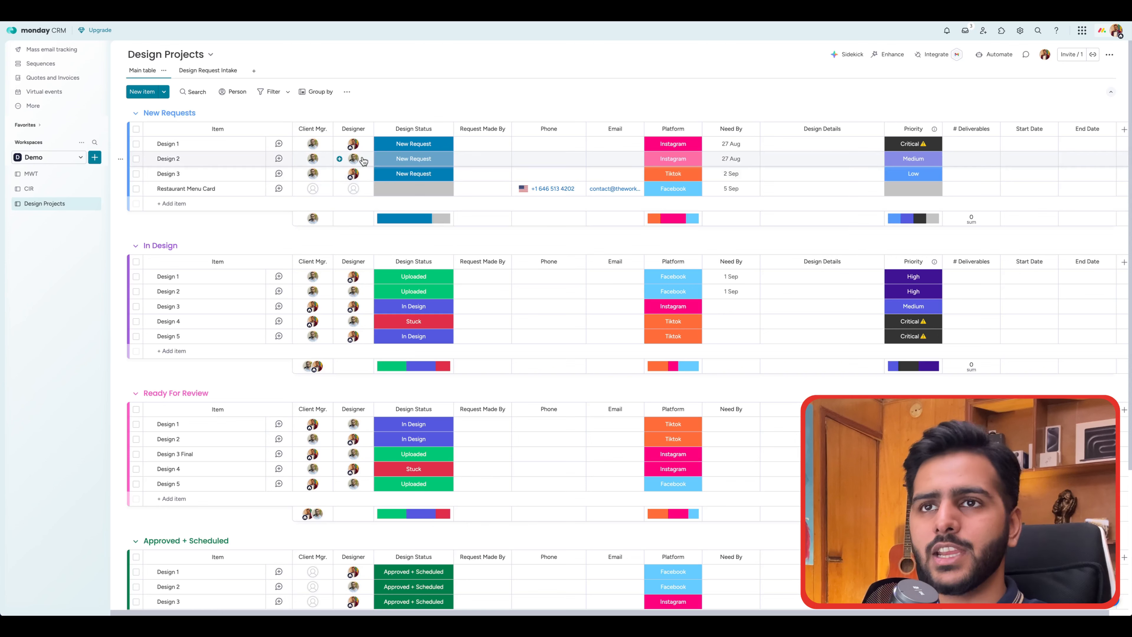
Filter the board by the first listed person and remove the person filter.
{"action": "left_click", "coordinate": [235, 93]}
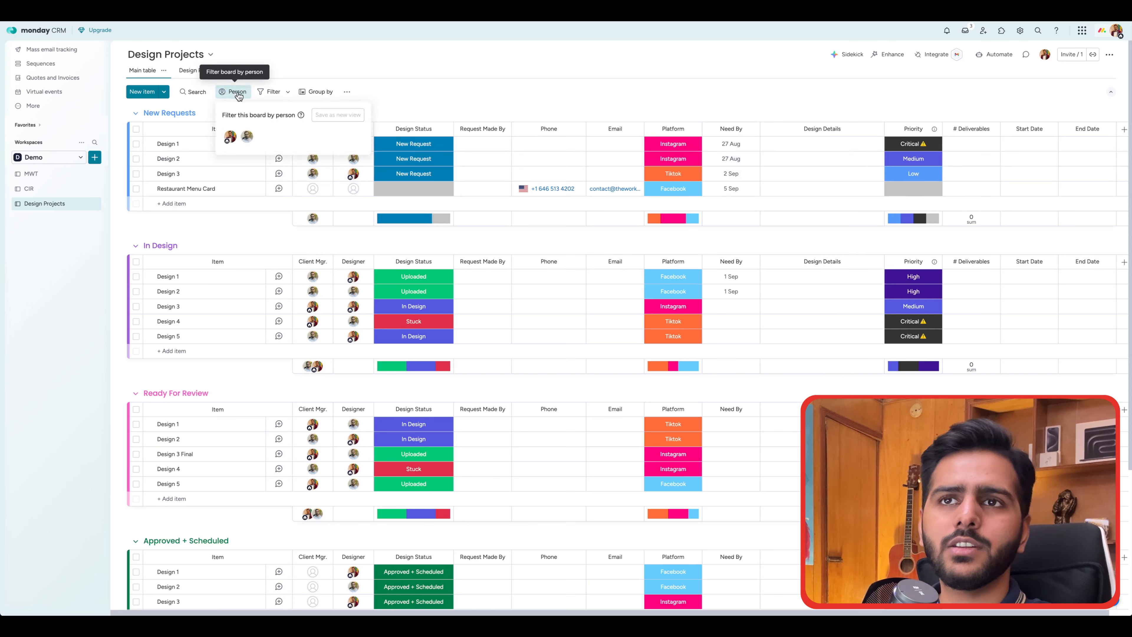
{"action": "left_click", "coordinate": [230, 137]}
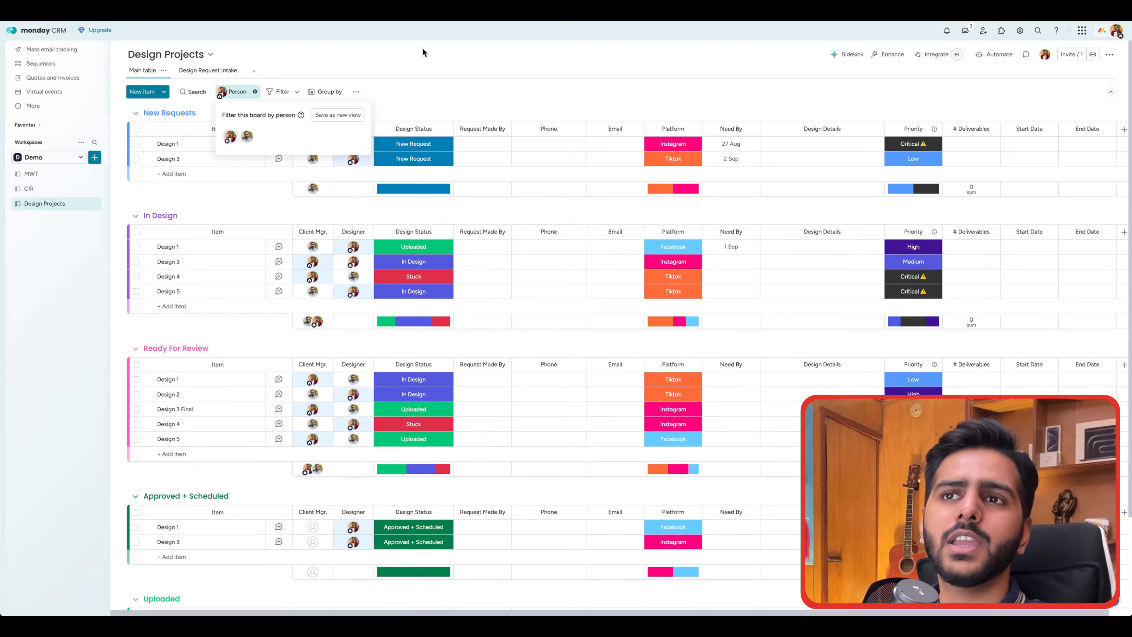
{"action": "left_click", "coordinate": [422, 49]}
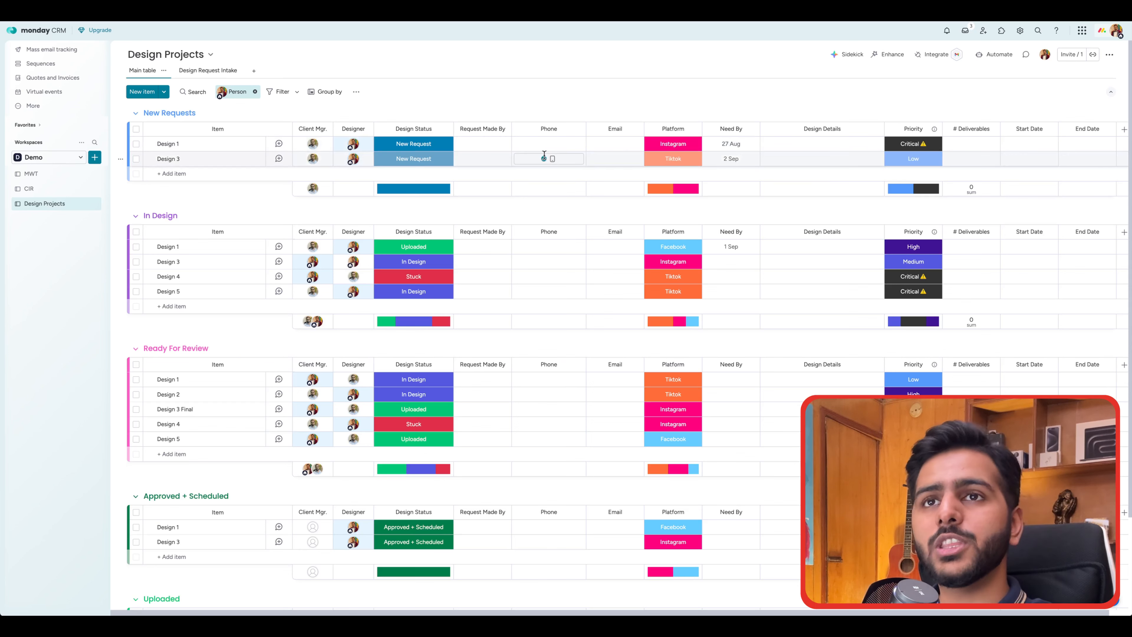
{"action": "left_click", "coordinate": [233, 92]}
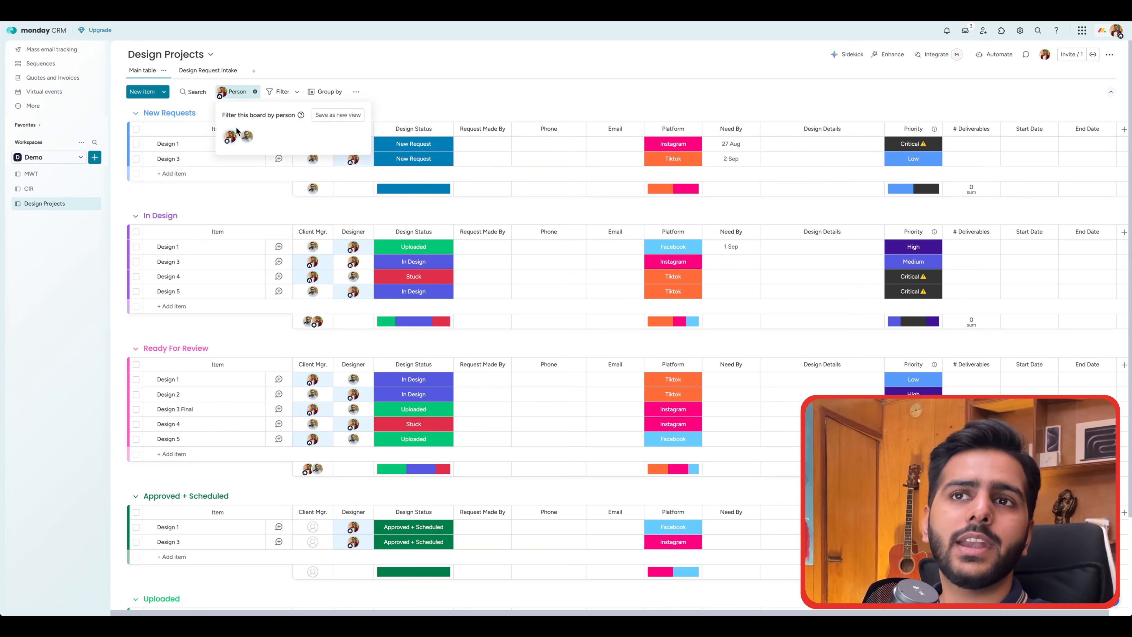
{"action": "left_click", "coordinate": [441, 76]}
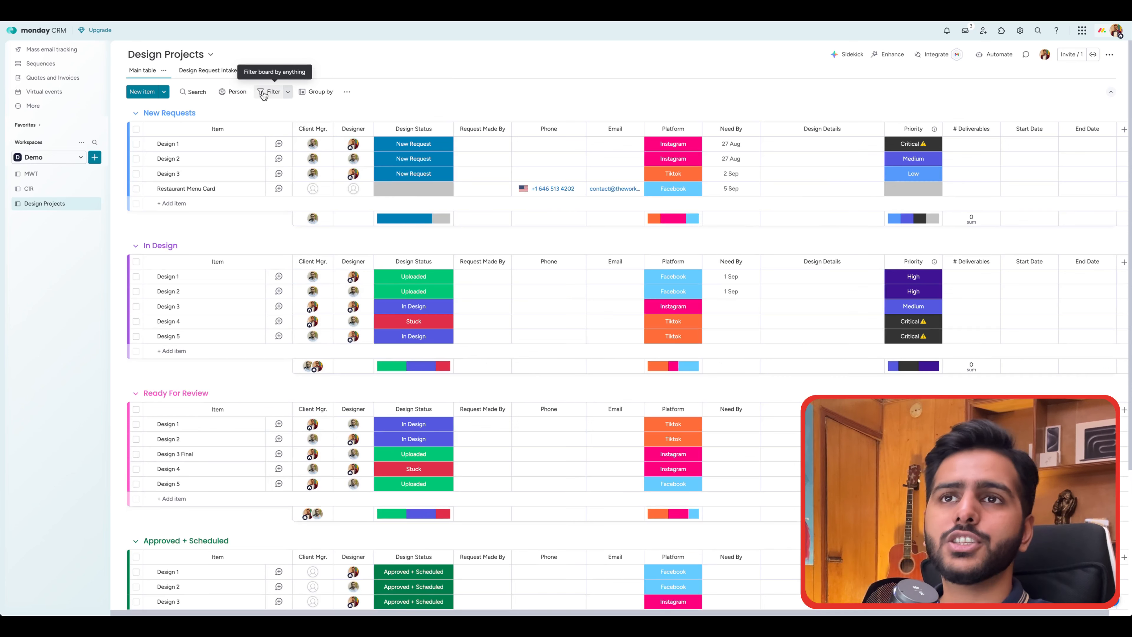
Examine the board's quick filters, covering both the recent filters and the options for all columns.
{"action": "left_click", "coordinate": [264, 94]}
{"action": "left_click", "coordinate": [264, 94]}
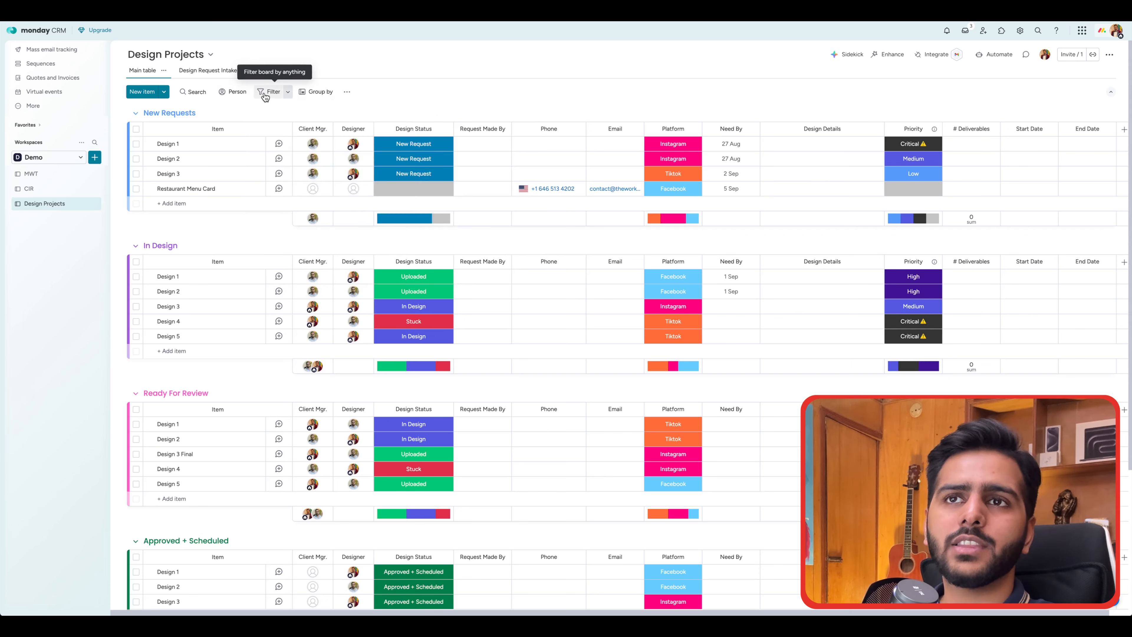
{"action": "left_click", "coordinate": [266, 95]}
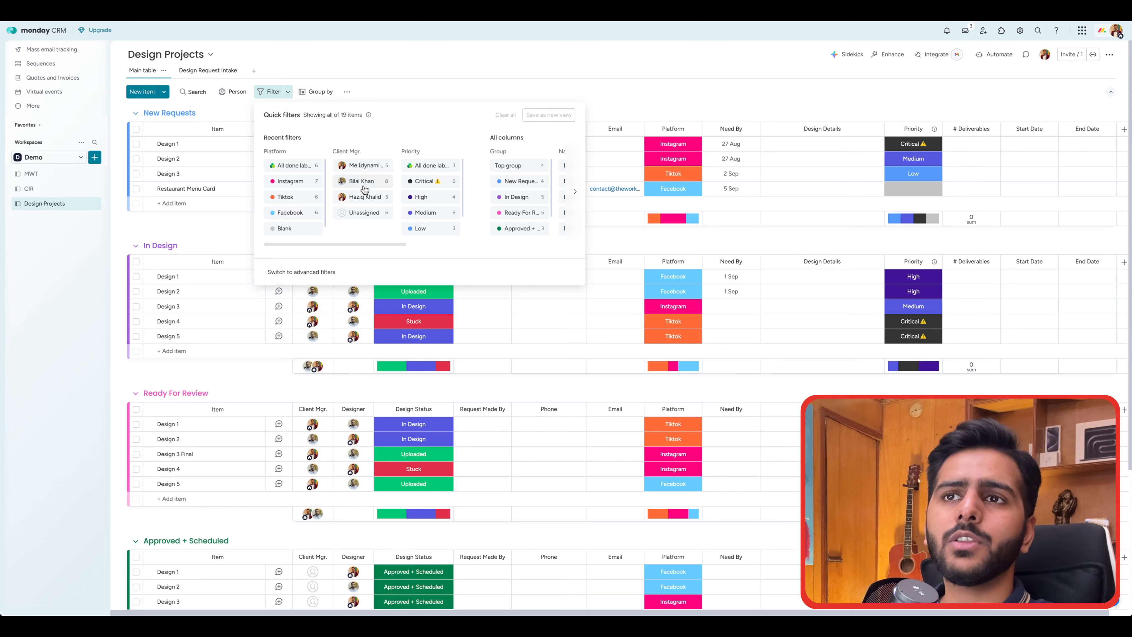
{"action": "scroll", "coordinate": [513, 199], "scroll_direction": "right", "scroll_amount": 10}
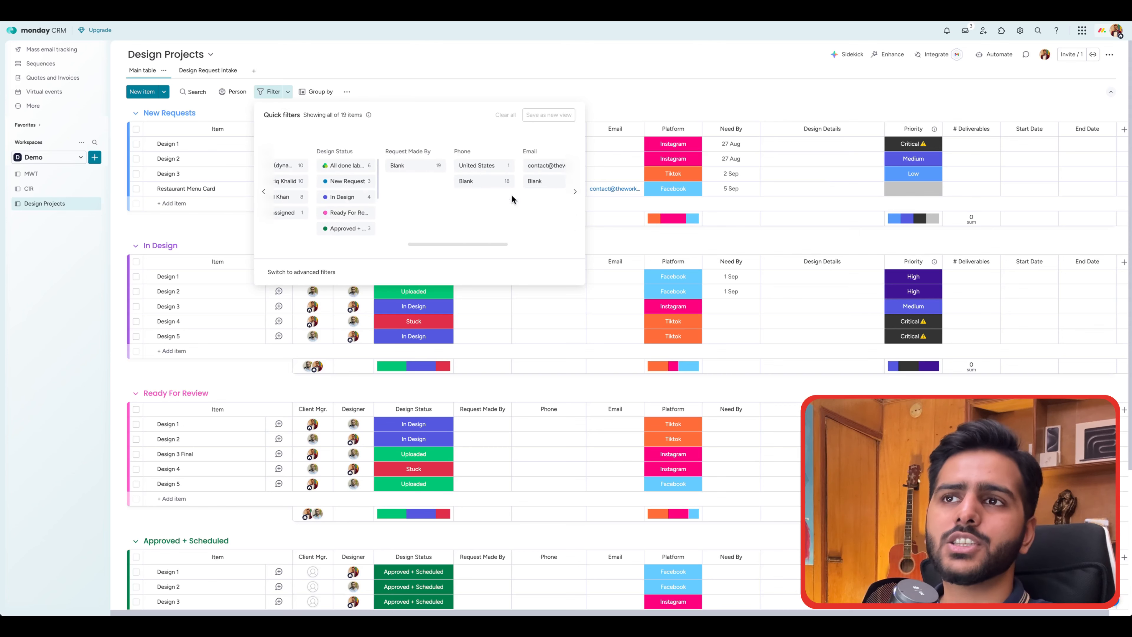
{"action": "scroll", "coordinate": [512, 199], "scroll_direction": "right", "scroll_amount": 10}
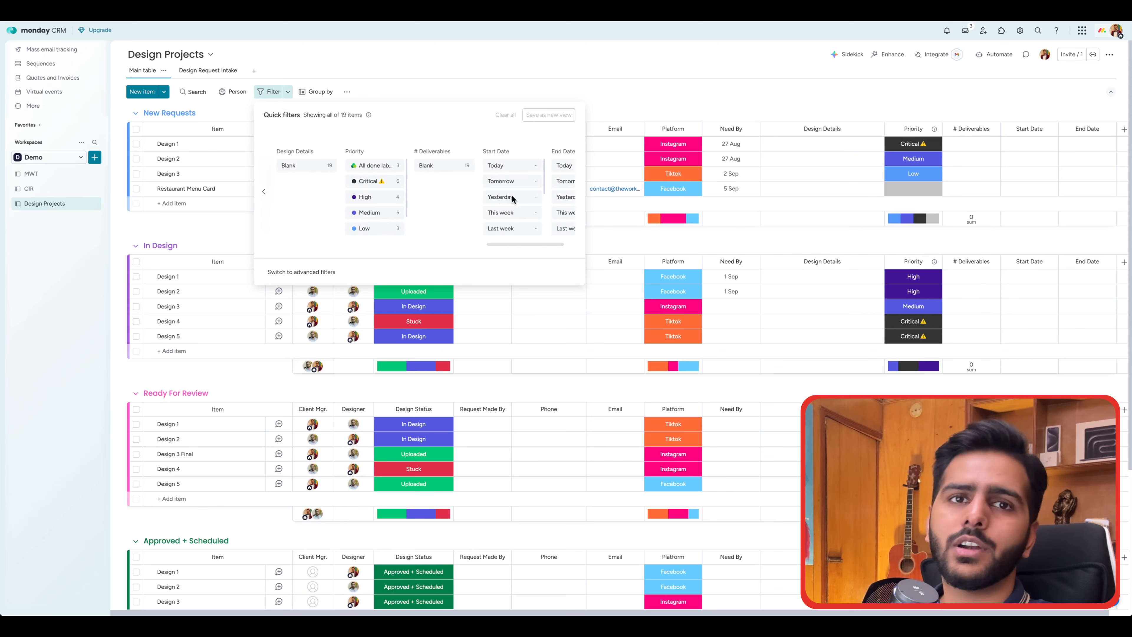
{"action": "scroll", "coordinate": [513, 199], "scroll_direction": "left", "scroll_amount": 15}
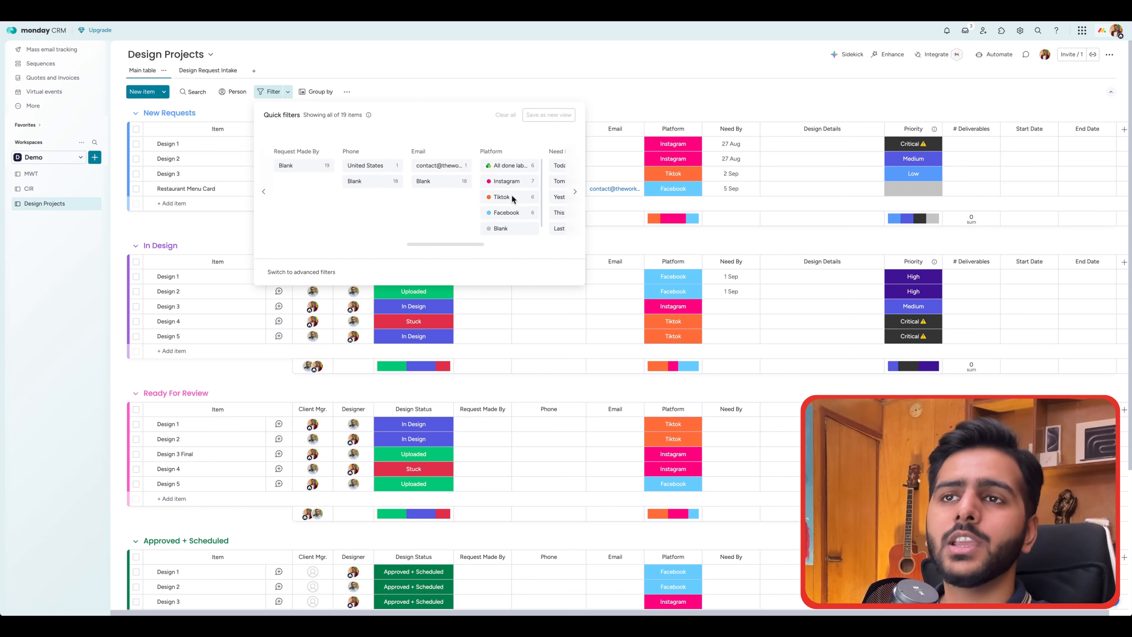
{"action": "scroll", "coordinate": [428, 198], "scroll_direction": "left", "scroll_amount": 5}
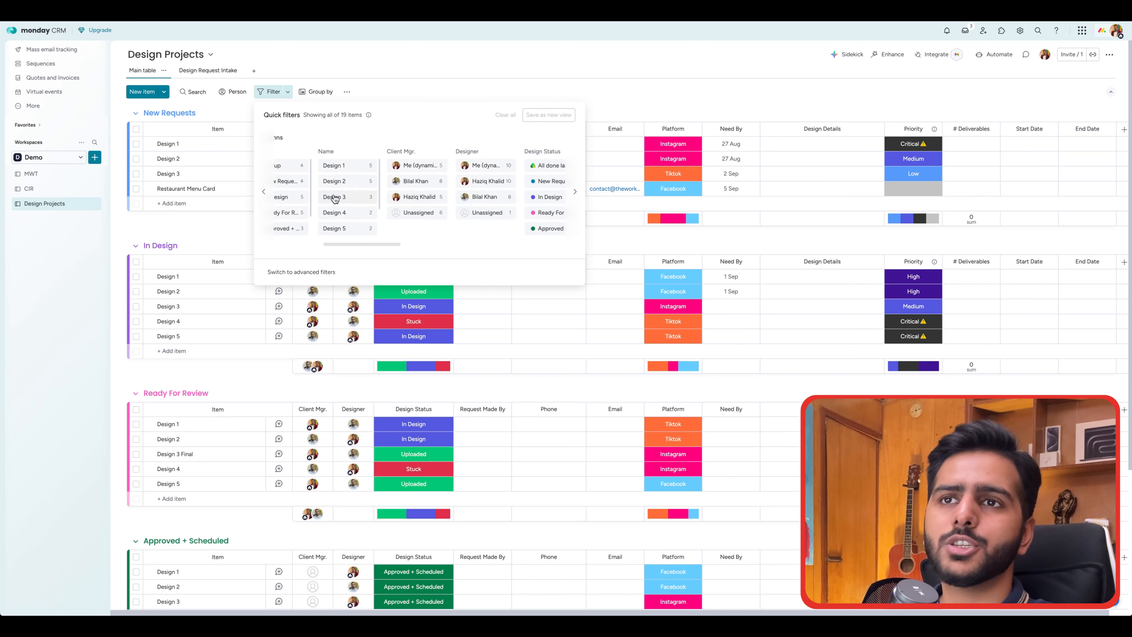
{"action": "scroll", "coordinate": [334, 195], "scroll_direction": "left", "scroll_amount": 3}
{"action": "scroll", "coordinate": [333, 195], "scroll_direction": "left", "scroll_amount": 5}
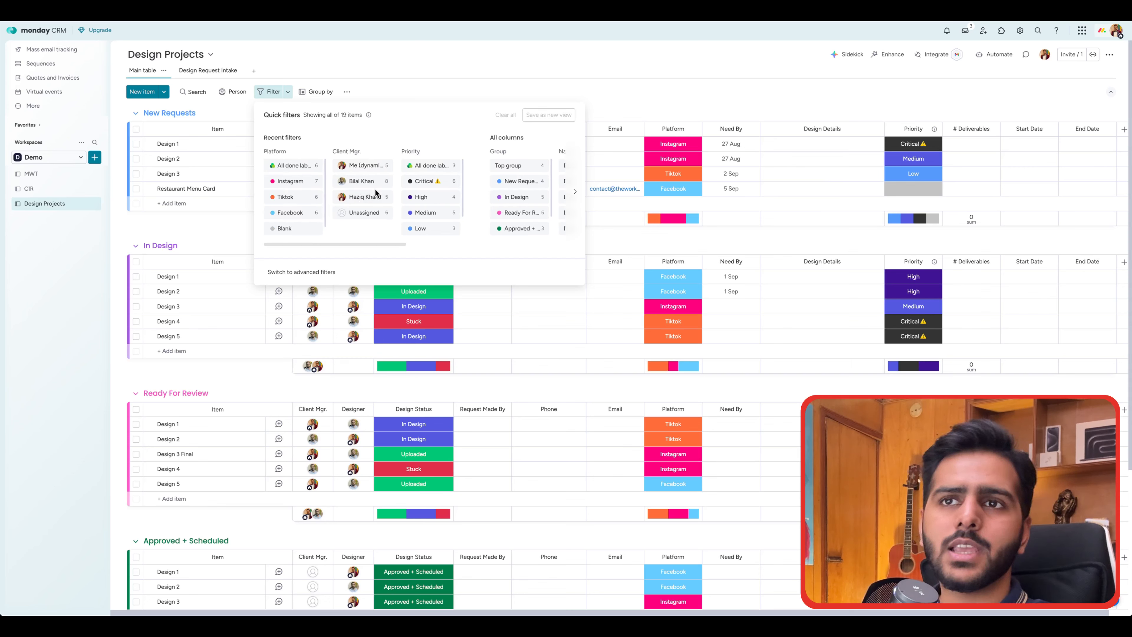
{"action": "scroll", "coordinate": [375, 192], "scroll_direction": "right", "scroll_amount": 6}
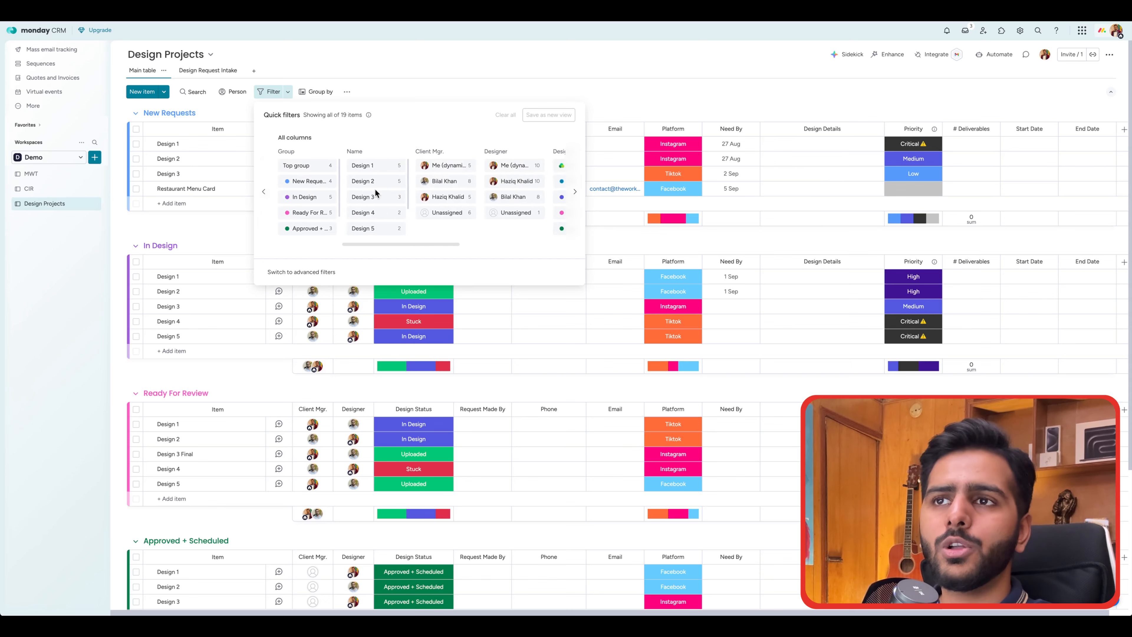
{"action": "scroll", "coordinate": [375, 193], "scroll_direction": "right", "scroll_amount": 8}
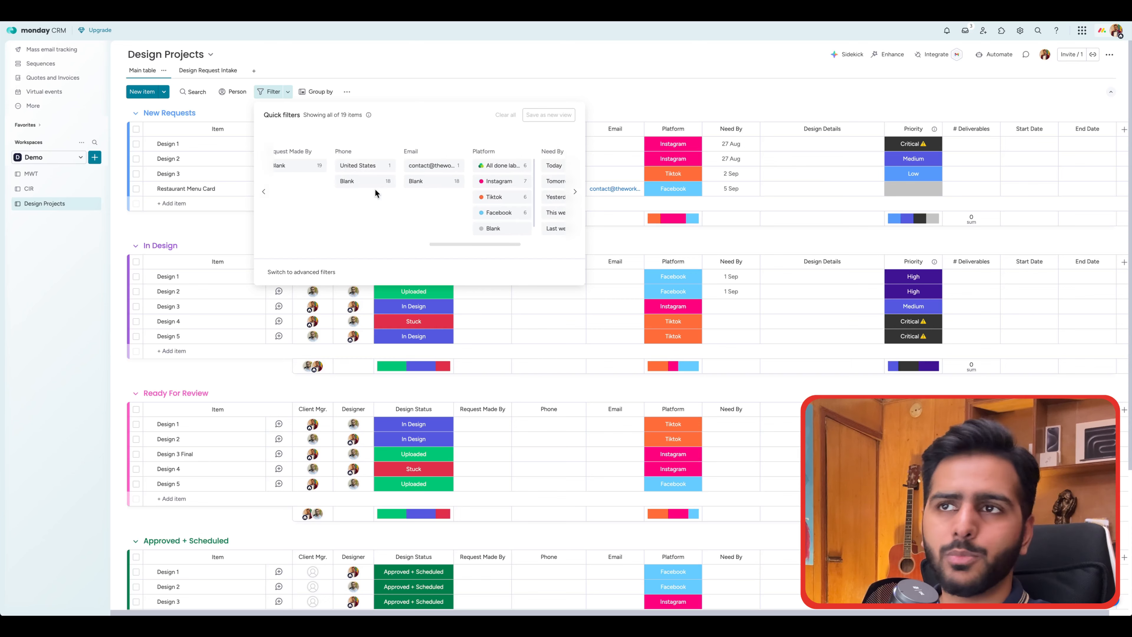
{"action": "scroll", "coordinate": [377, 192], "scroll_direction": "left", "scroll_amount": 10}
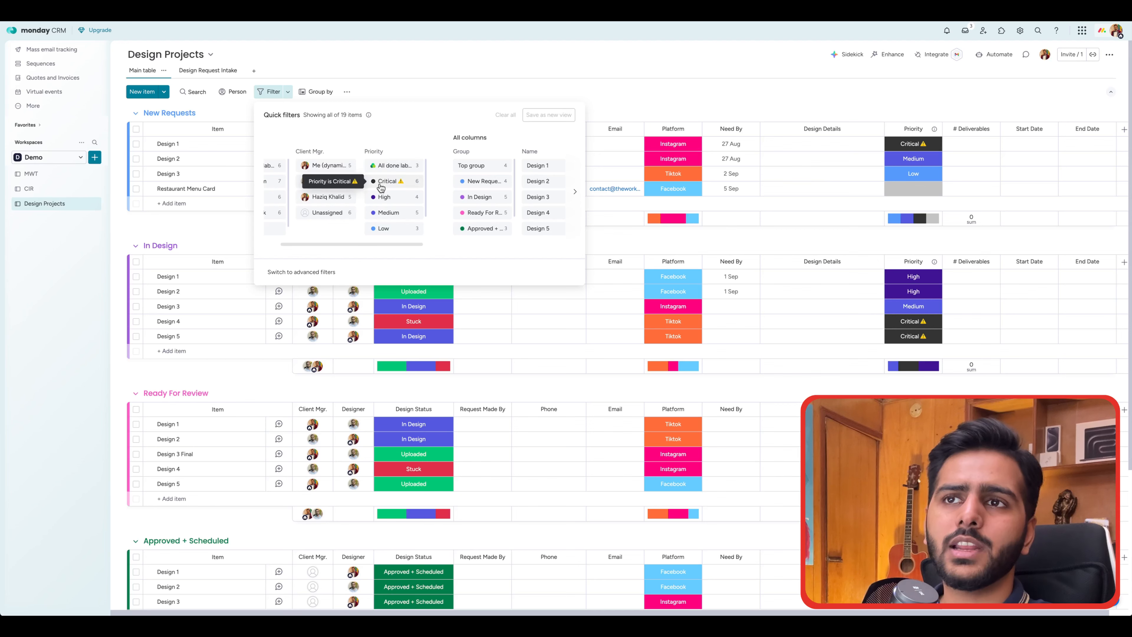
Filter the board to items with Critical priority and Instagram as the platform.
{"action": "left_click", "coordinate": [381, 182]}
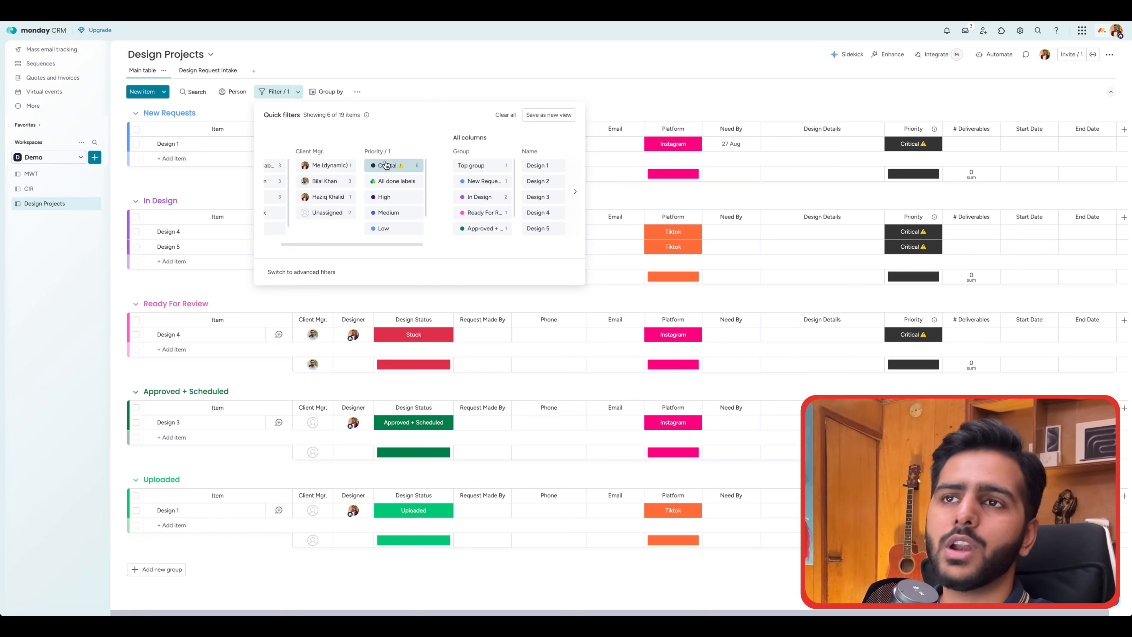
{"action": "scroll", "coordinate": [386, 221], "scroll_direction": "left", "scroll_amount": 2}
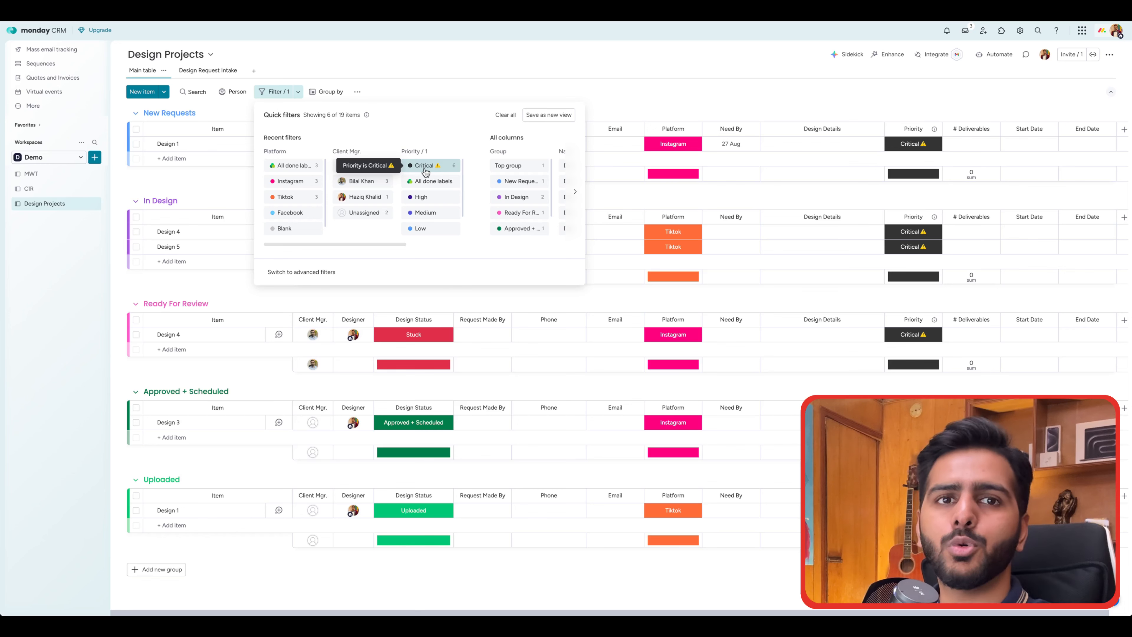
{"action": "left_click", "coordinate": [295, 182]}
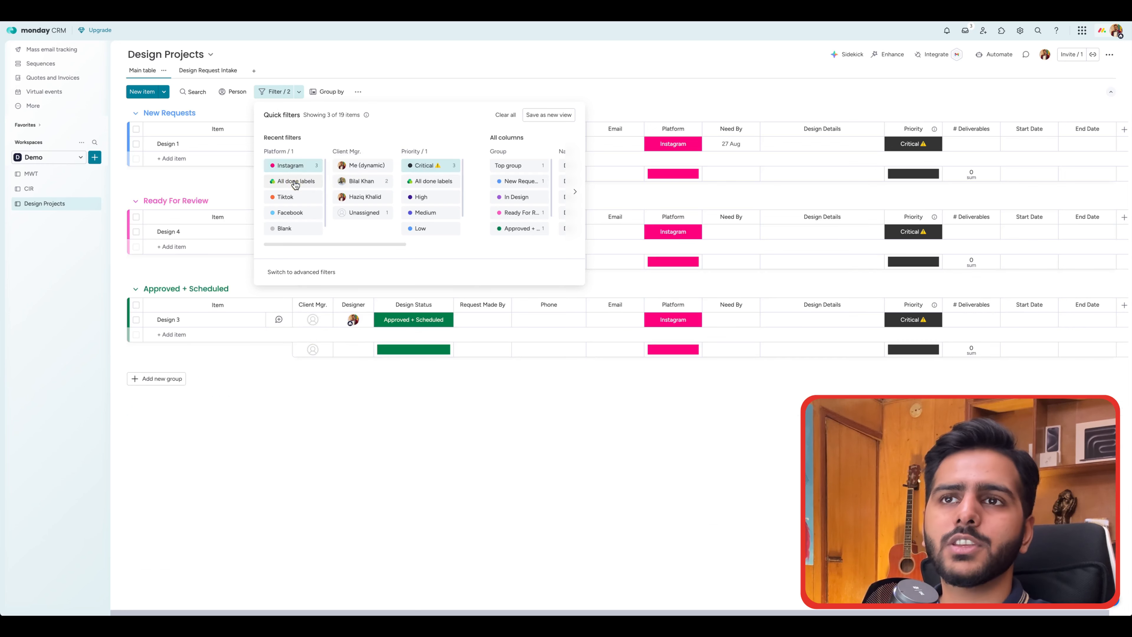
{"action": "left_click", "coordinate": [418, 68]}
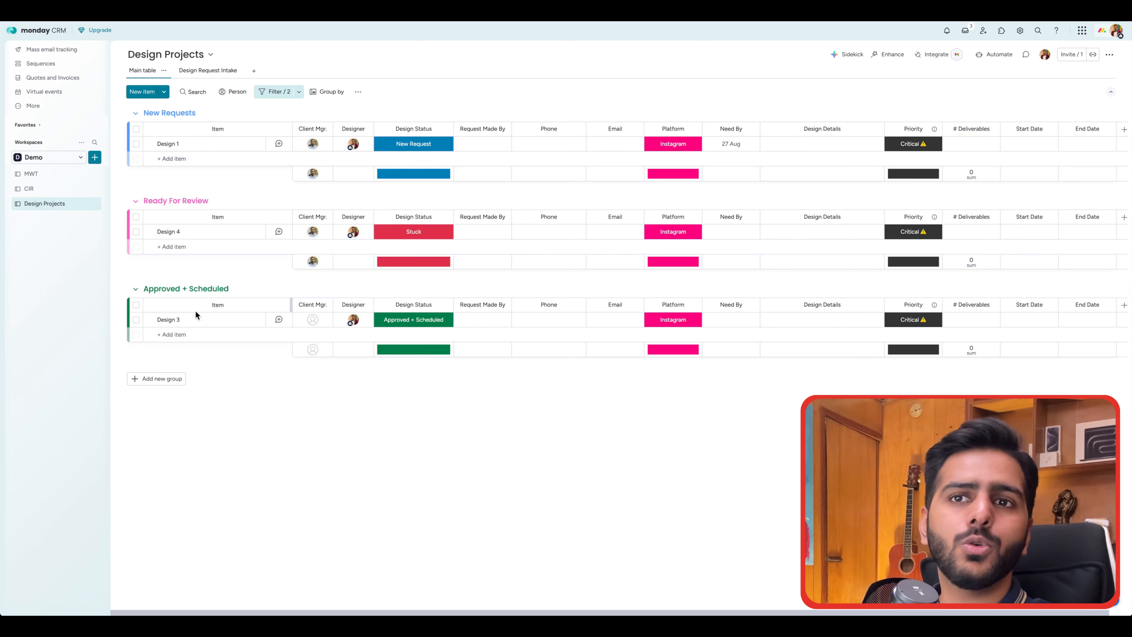
Review the quick filter options of the remaining columns while the Critical and Instagram filters are active.
{"action": "left_click", "coordinate": [269, 92]}
{"action": "scroll", "coordinate": [389, 185], "scroll_direction": "right", "scroll_amount": 3}
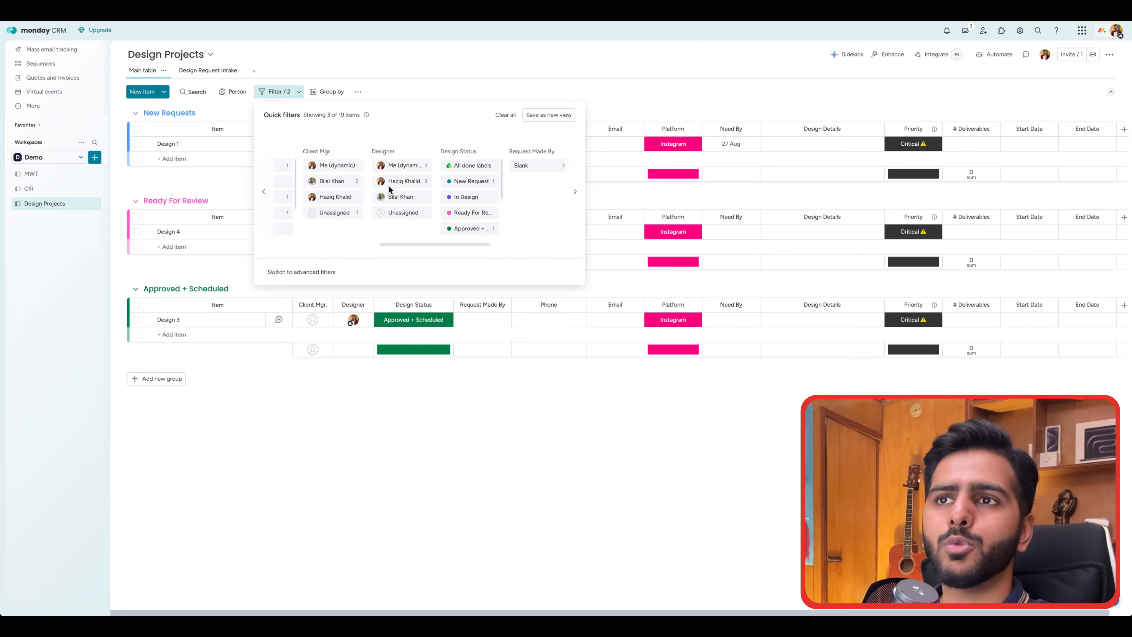
{"action": "scroll", "coordinate": [388, 185], "scroll_direction": "right", "scroll_amount": 5}
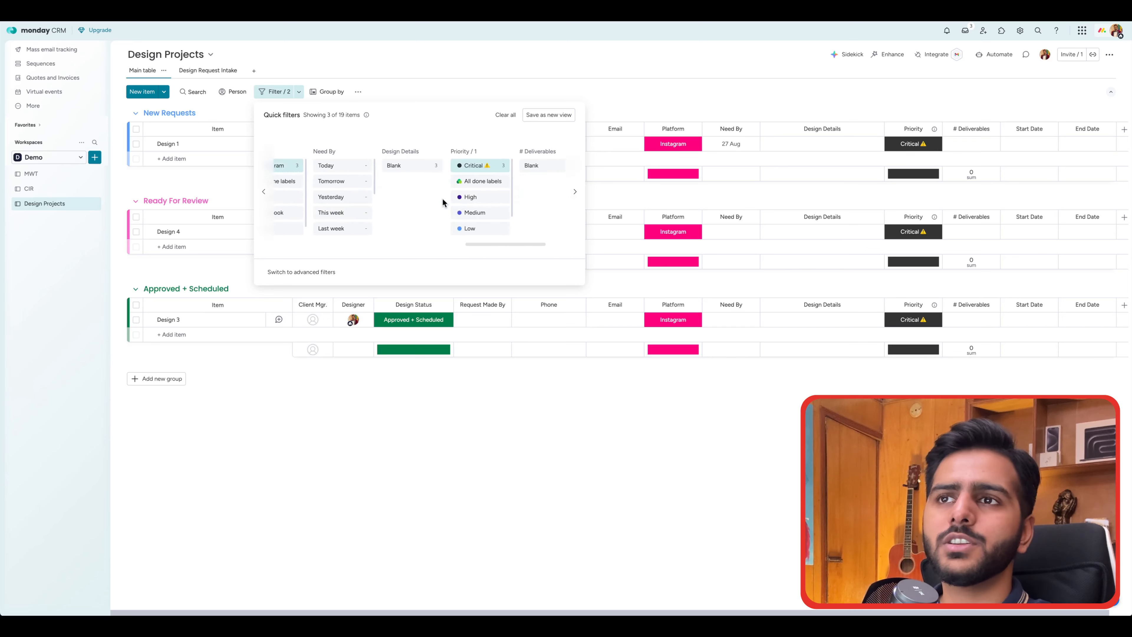
{"action": "scroll", "coordinate": [442, 198], "scroll_direction": "right", "scroll_amount": 3}
{"action": "left_click", "coordinate": [275, 92]}
{"action": "left_click", "coordinate": [274, 91]}
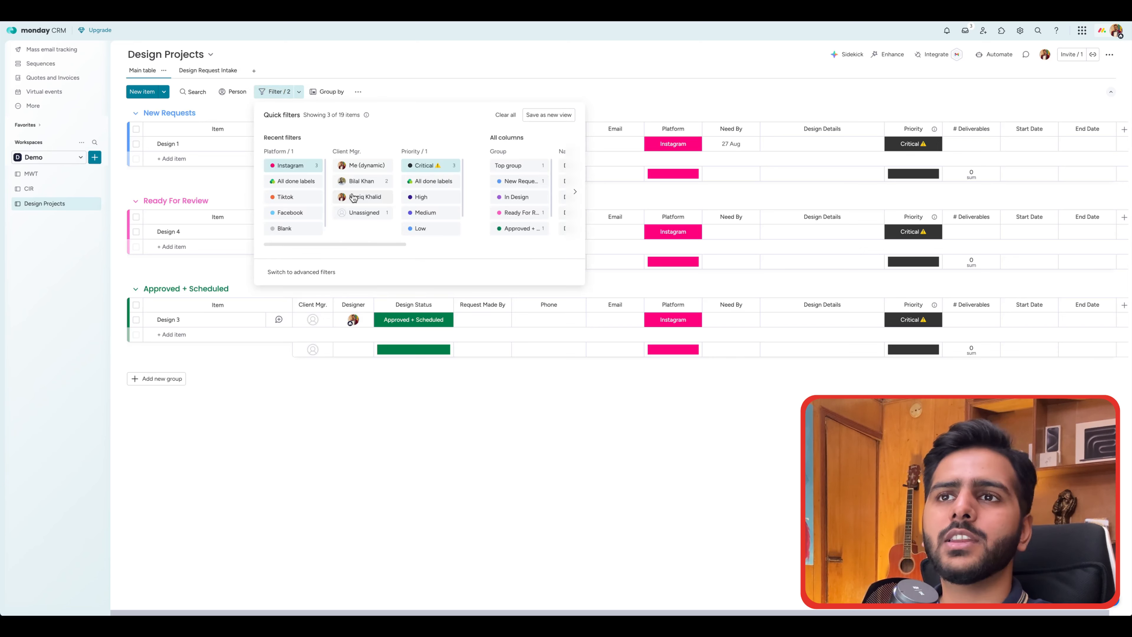
{"action": "scroll", "coordinate": [495, 188], "scroll_direction": "right", "scroll_amount": 2}
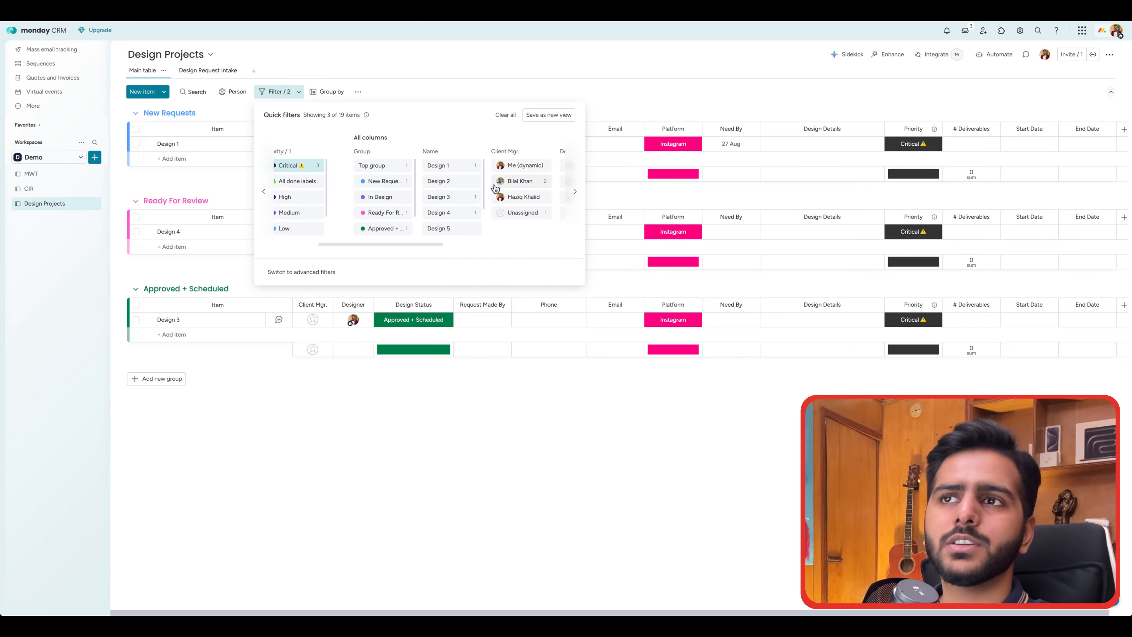
{"action": "left_click", "coordinate": [472, 78]}
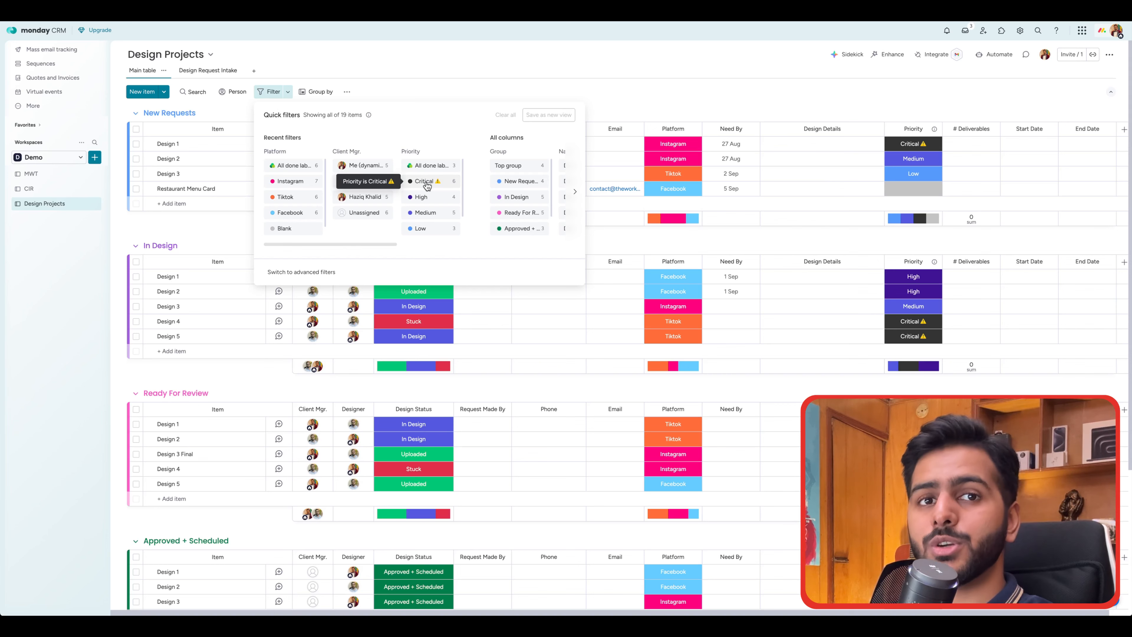
Apply the Critical priority and Instagram platform quick filters again, and clear all filters.
{"action": "left_click", "coordinate": [425, 182]}
{"action": "left_click", "coordinate": [290, 181]}
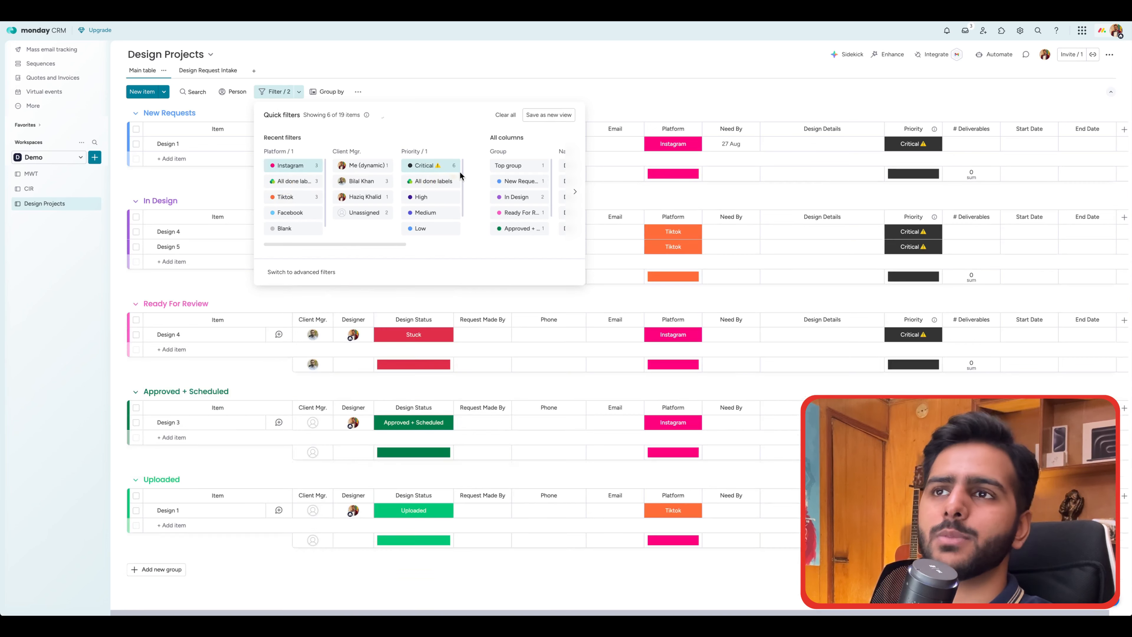
{"action": "left_click", "coordinate": [505, 115]}
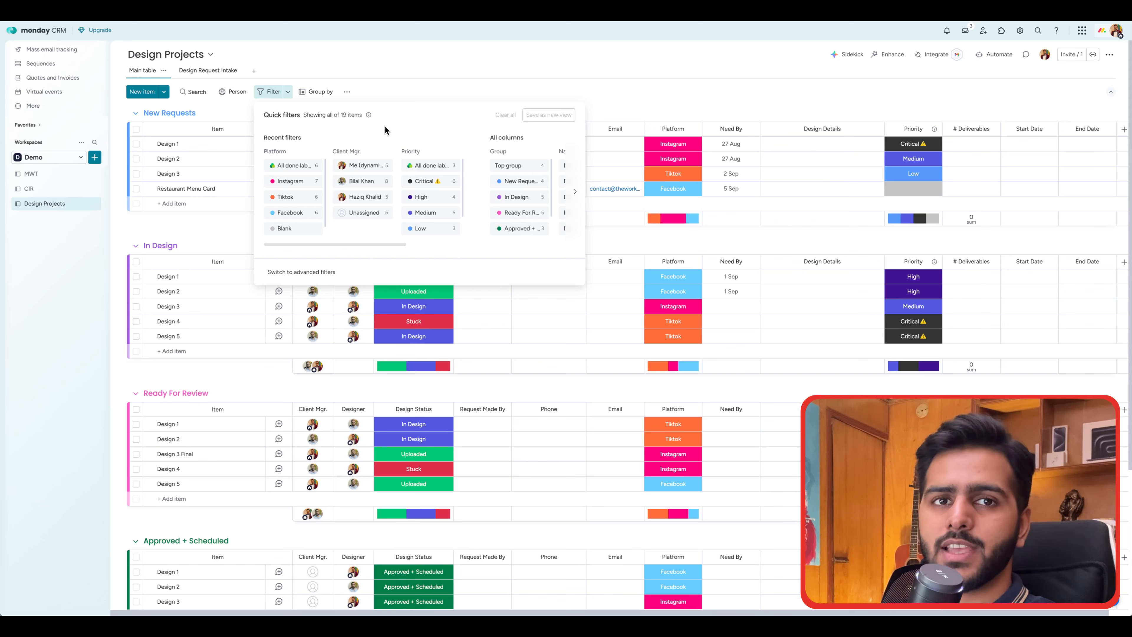
{"action": "left_click", "coordinate": [407, 59]}
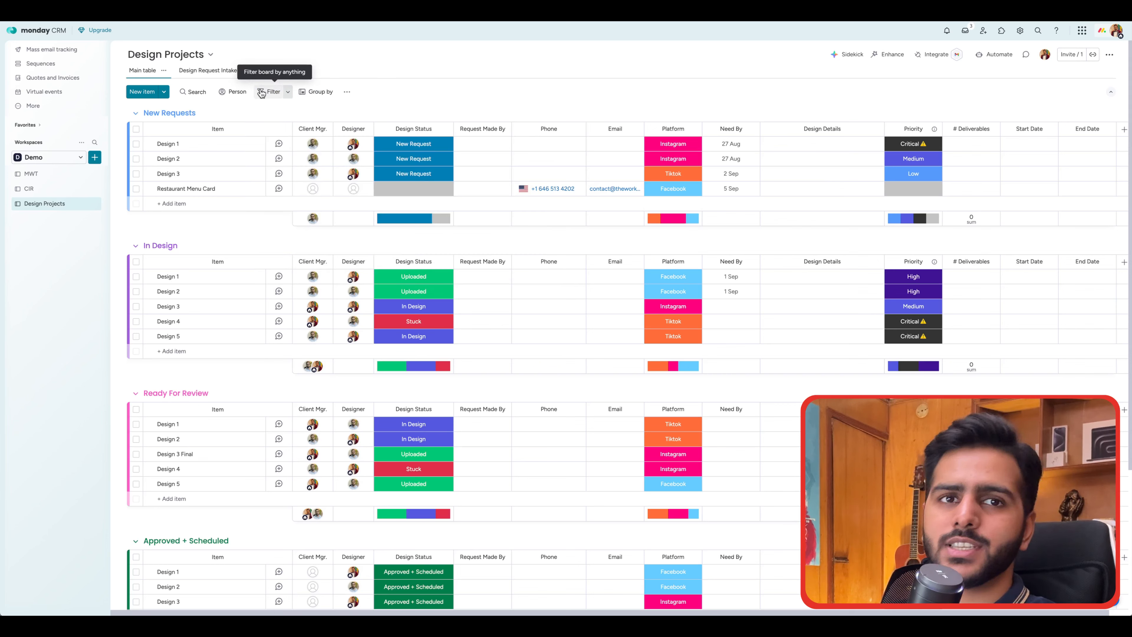
Create an advanced filter that shows only items where Platform is Instagram.
{"action": "left_click", "coordinate": [271, 93]}
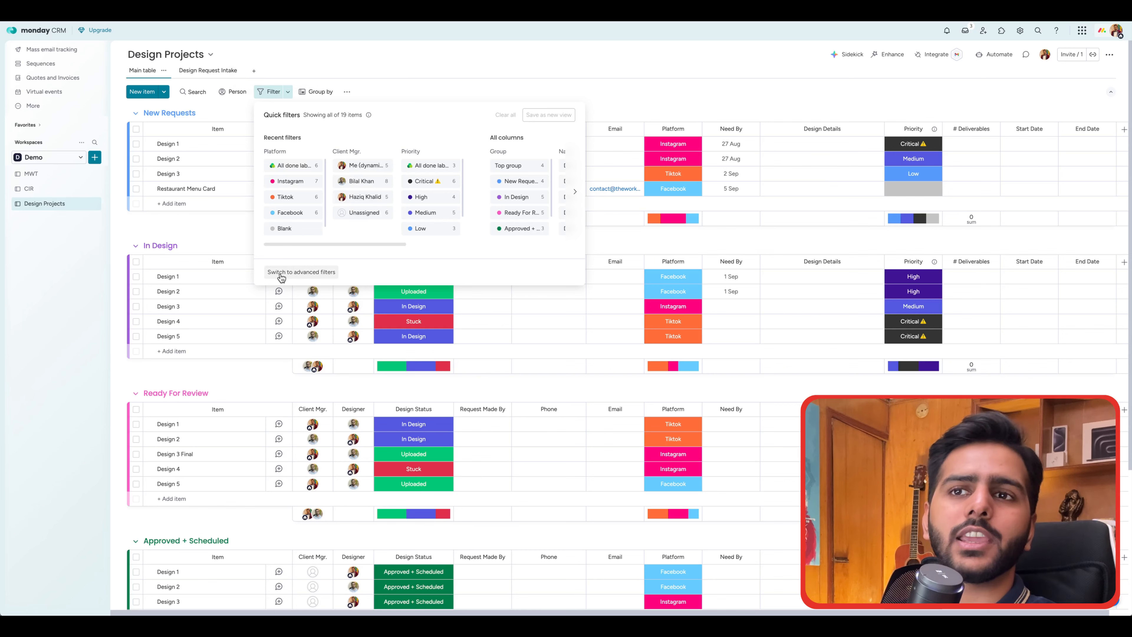
{"action": "left_click", "coordinate": [324, 273]}
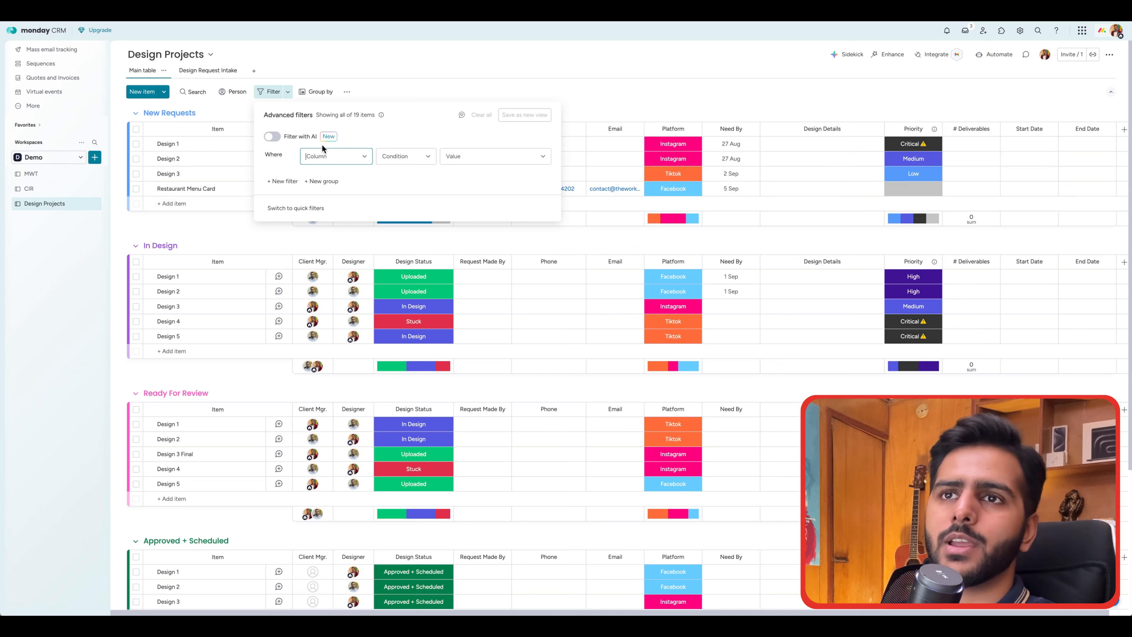
{"action": "left_click", "coordinate": [327, 157]}
{"action": "scroll", "coordinate": [341, 229], "scroll_direction": "down", "scroll_amount": 3}
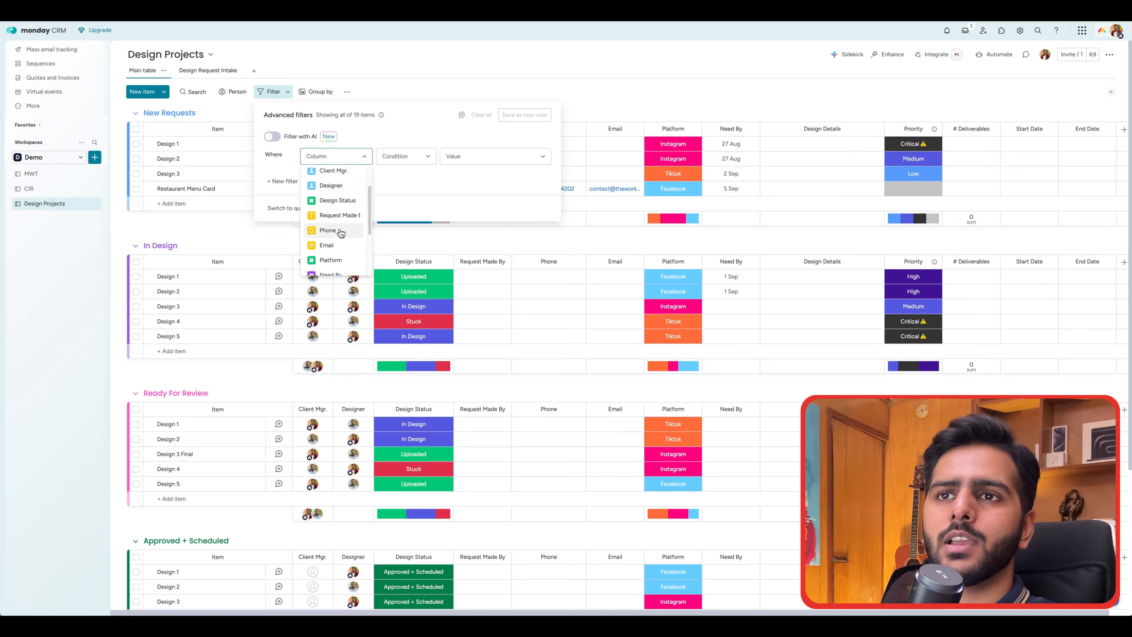
{"action": "scroll", "coordinate": [342, 241], "scroll_direction": "down", "scroll_amount": 1}
{"action": "left_click", "coordinate": [332, 217]}
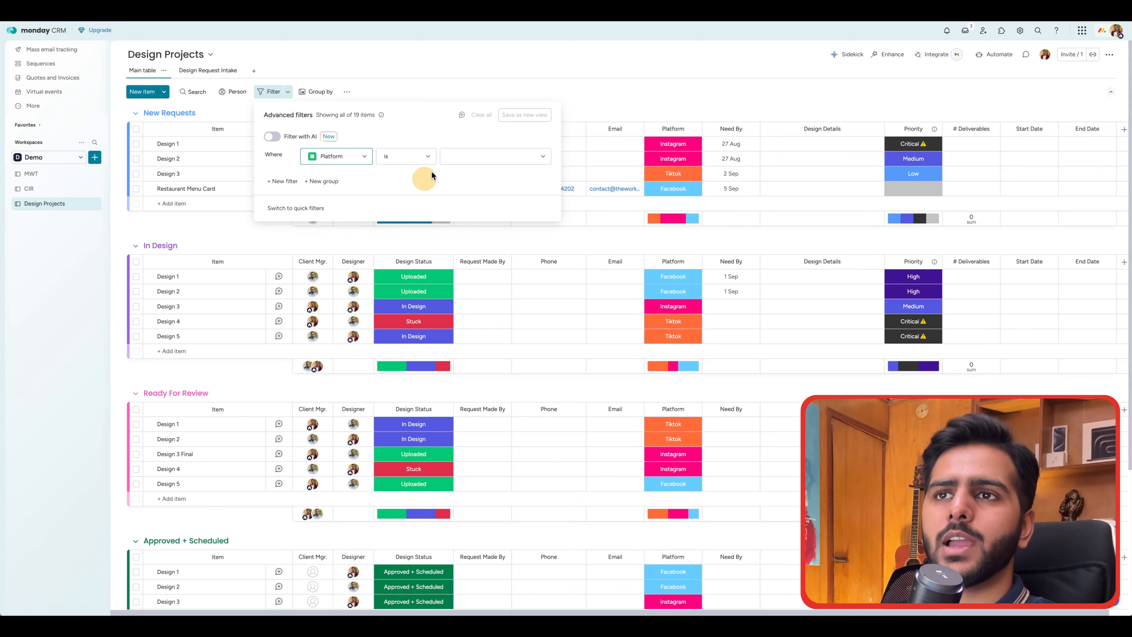
{"action": "left_click", "coordinate": [421, 157]}
{"action": "left_click", "coordinate": [467, 155]}
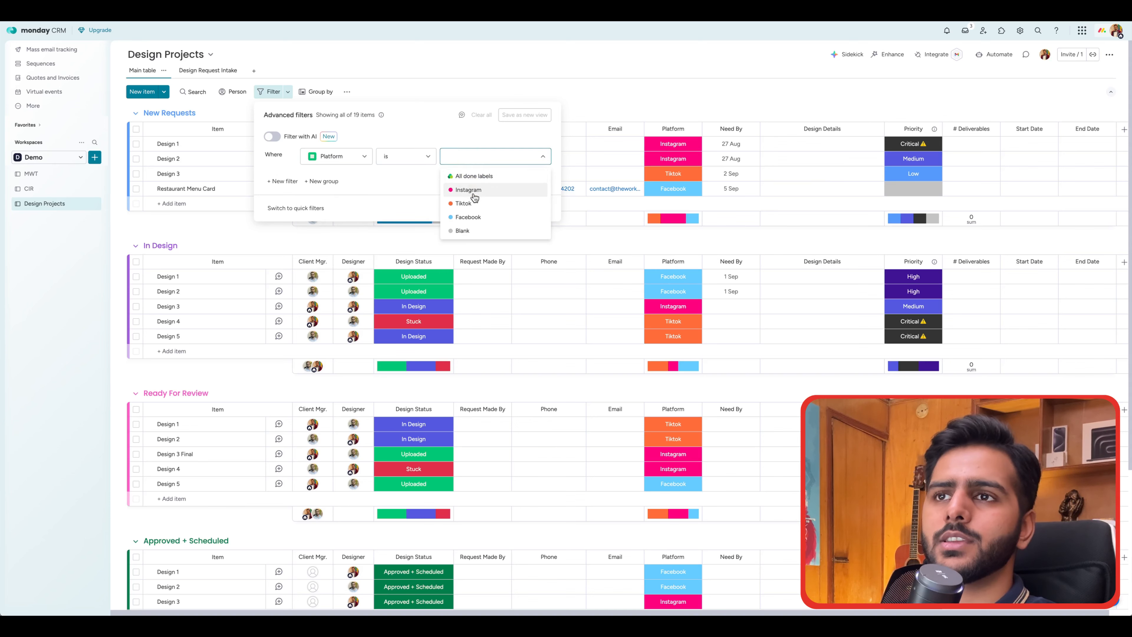
{"action": "left_click", "coordinate": [463, 189]}
{"action": "left_click", "coordinate": [418, 123]}
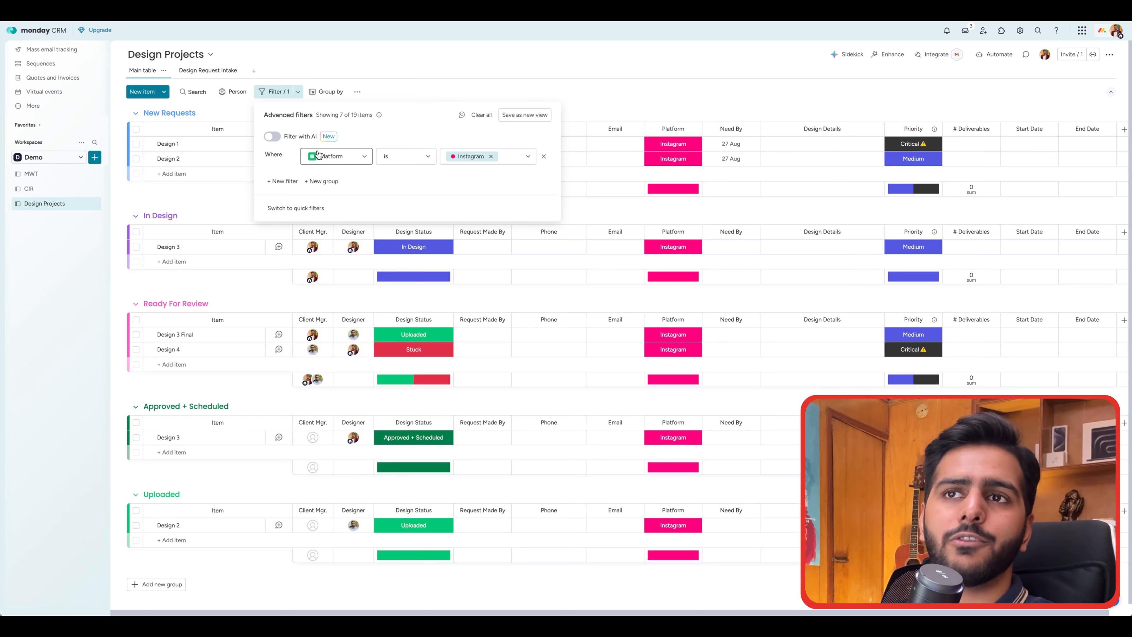
Review the columns and the conditions available for the Platform rule in the advanced filters.
{"action": "left_click", "coordinate": [339, 157]}
{"action": "scroll", "coordinate": [339, 202], "scroll_direction": "down", "scroll_amount": 1}
{"action": "scroll", "coordinate": [344, 206], "scroll_direction": "up", "scroll_amount": 1}
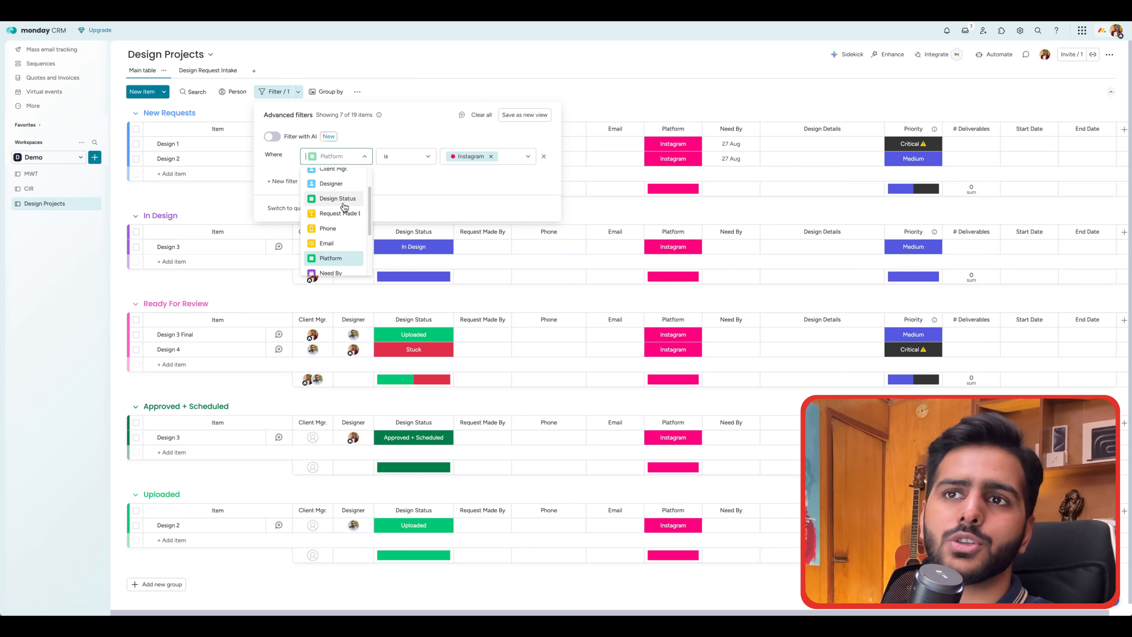
{"action": "left_click", "coordinate": [401, 137]}
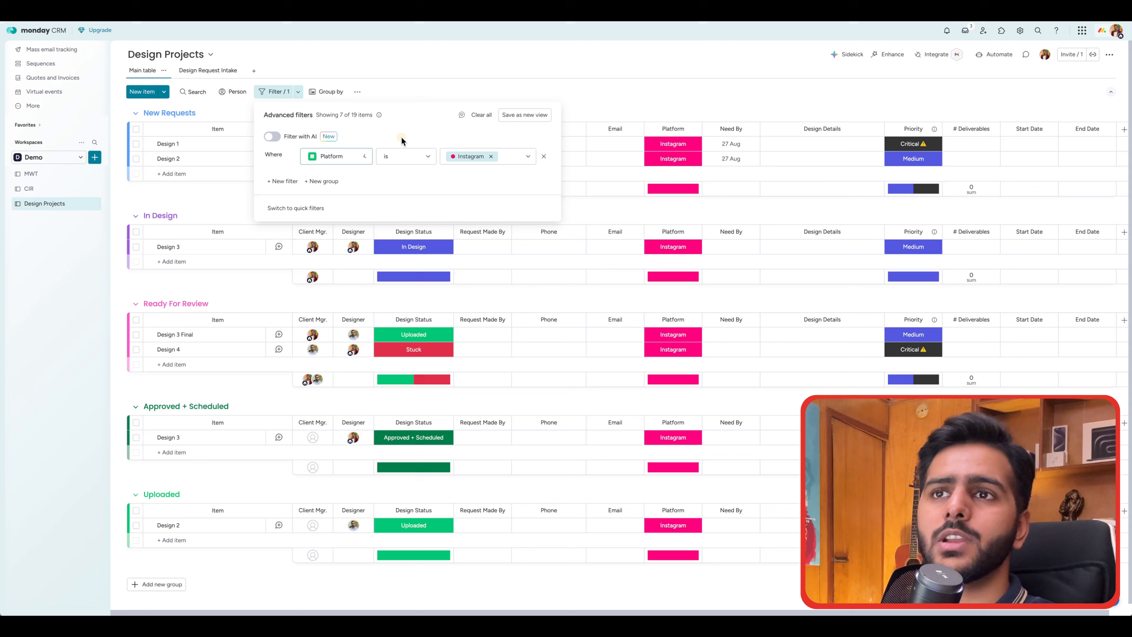
{"action": "left_click", "coordinate": [392, 160]}
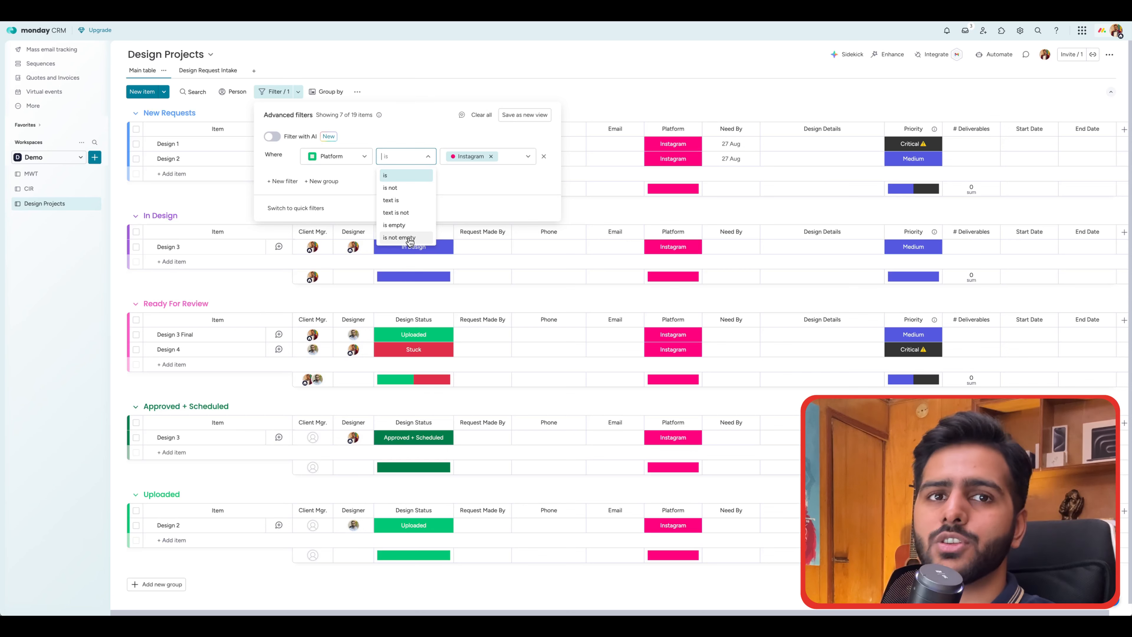
{"action": "left_click", "coordinate": [406, 120]}
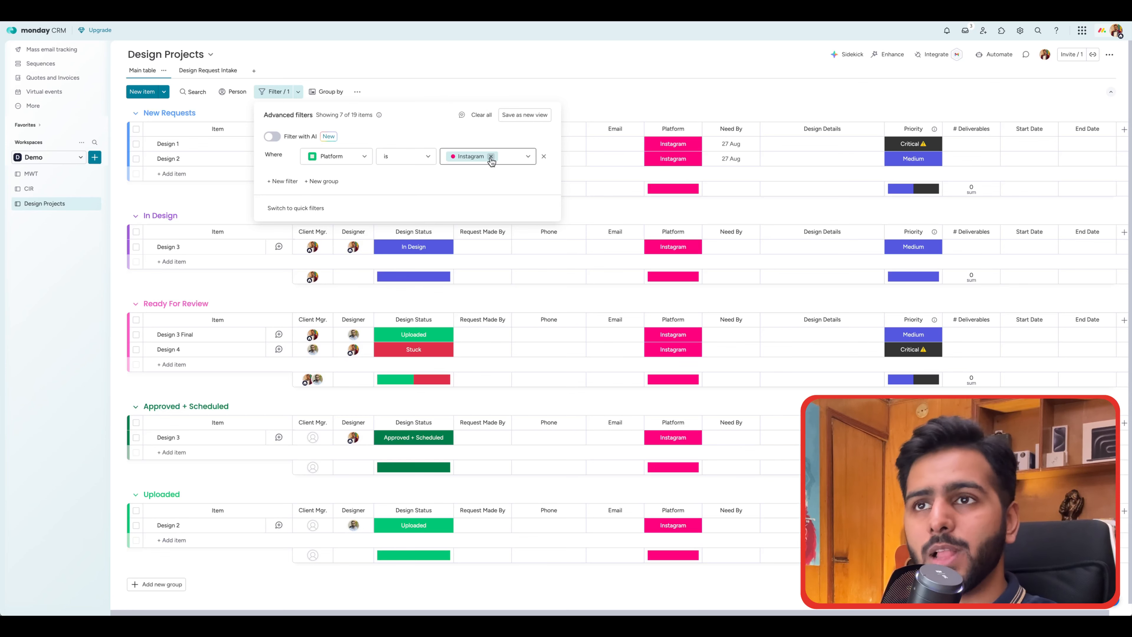
Remove Instagram from the Platform rule and set its condition to "is empty".
{"action": "left_click", "coordinate": [490, 157]}
{"action": "left_click", "coordinate": [405, 156]}
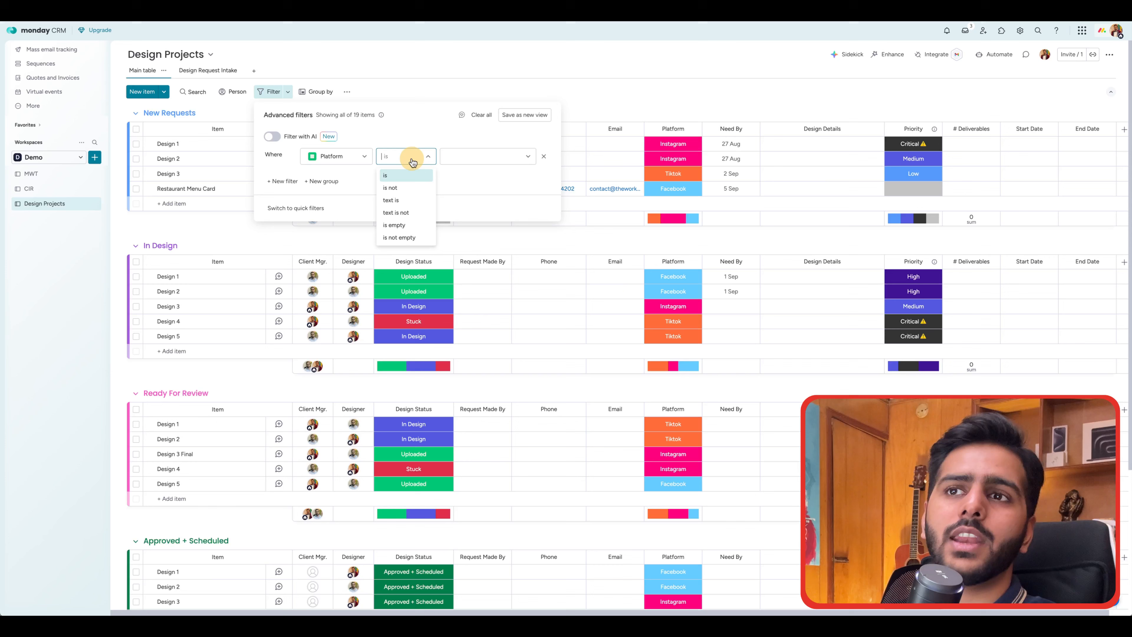
{"action": "left_click", "coordinate": [403, 225]}
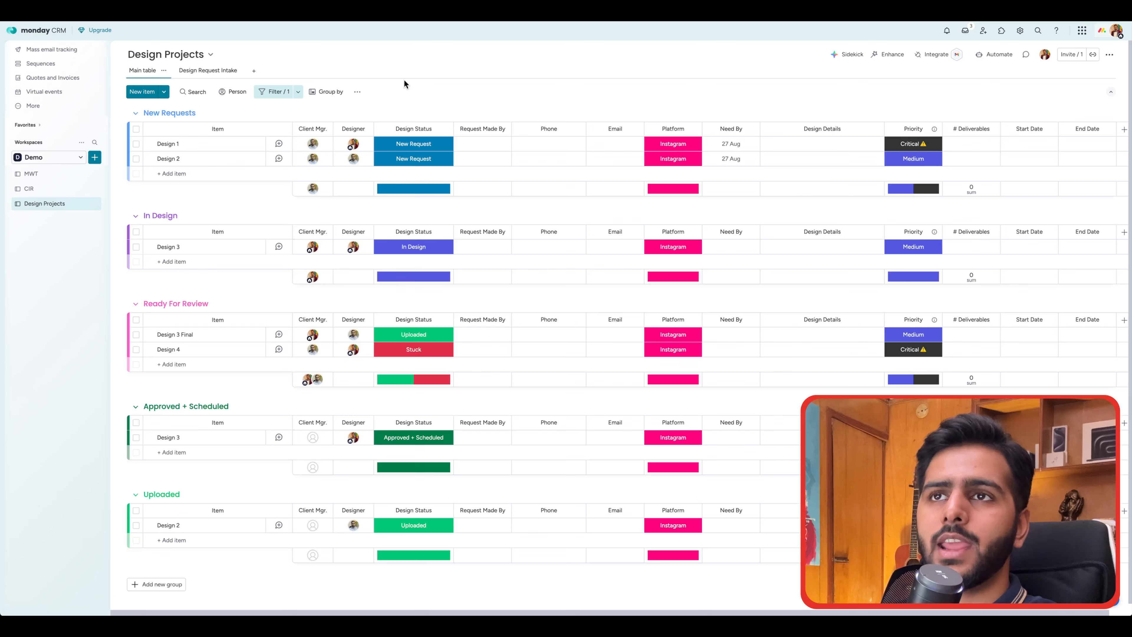
Add a second advanced filter rule, joined with And, where Design Status is In Design.
{"action": "left_click", "coordinate": [276, 91]}
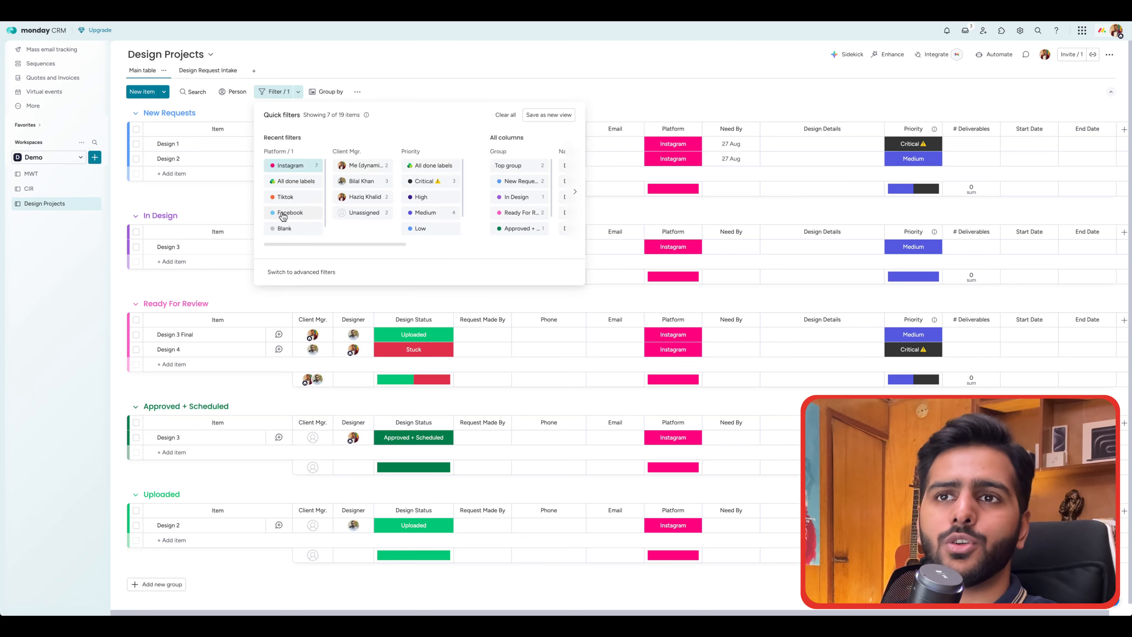
{"action": "left_click", "coordinate": [294, 270]}
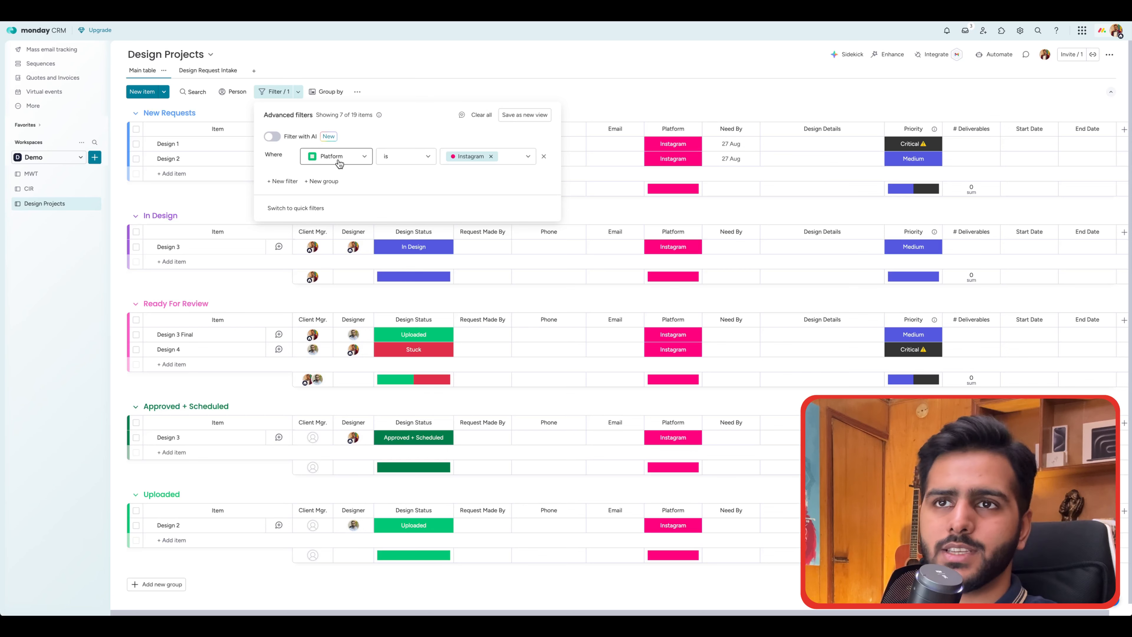
{"action": "left_click", "coordinate": [282, 181]}
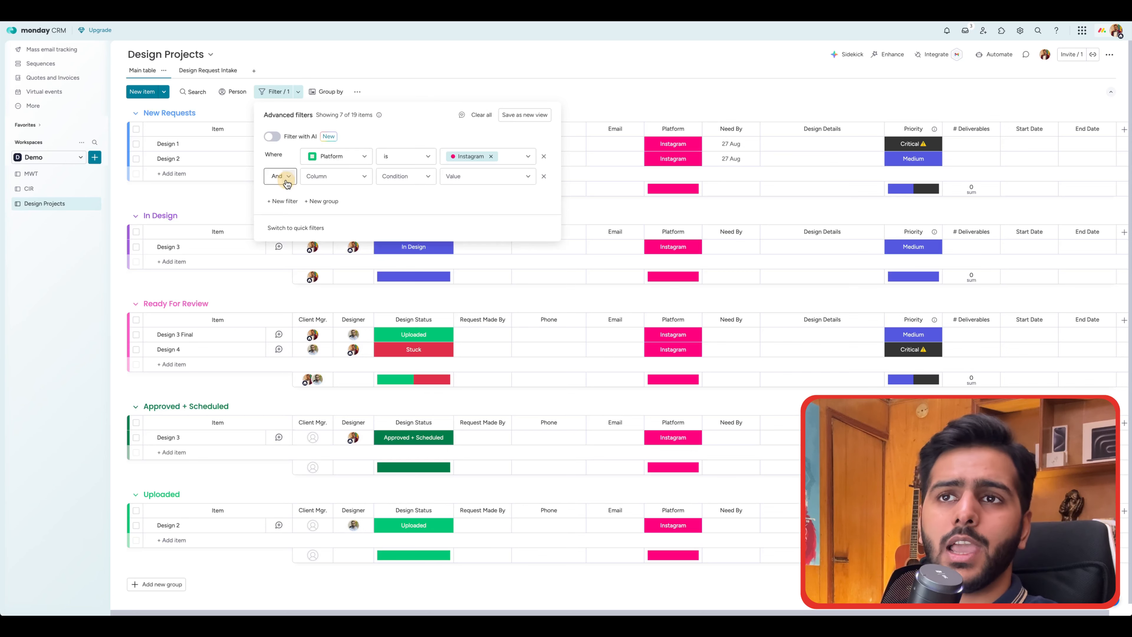
{"action": "left_click", "coordinate": [350, 177]}
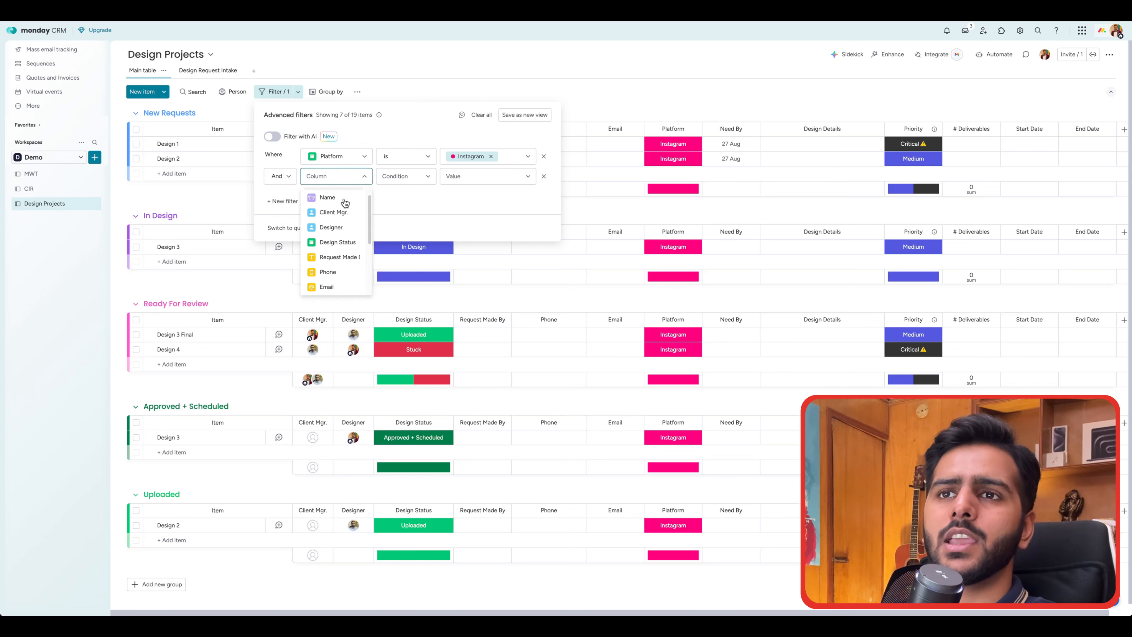
{"action": "left_click", "coordinate": [349, 239]}
{"action": "left_click", "coordinate": [472, 178]}
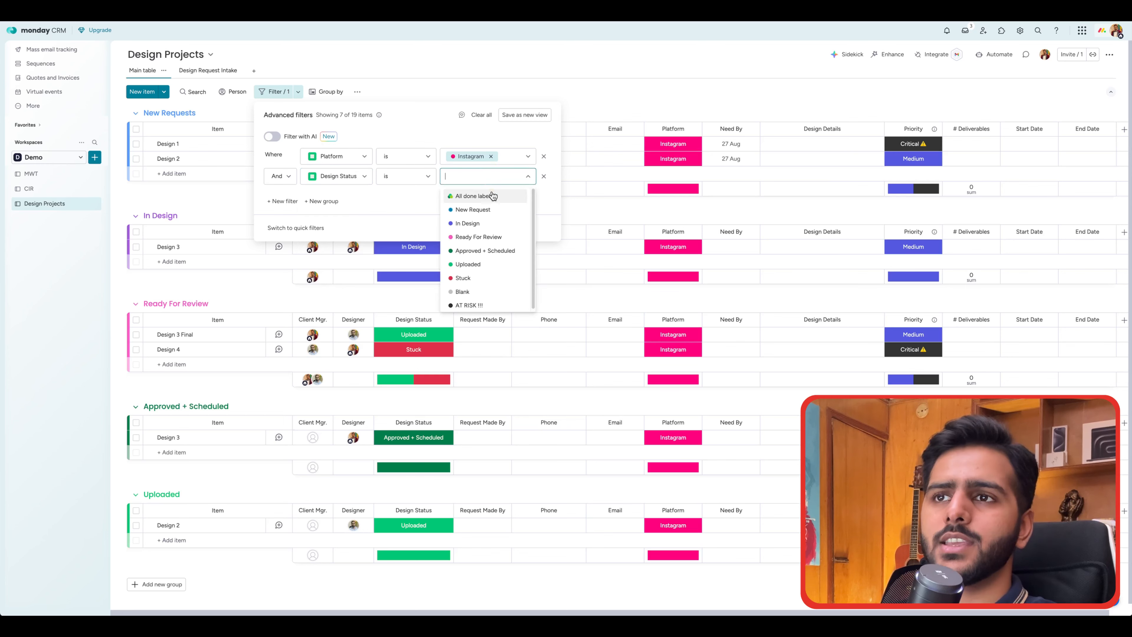
{"action": "left_click", "coordinate": [467, 223]}
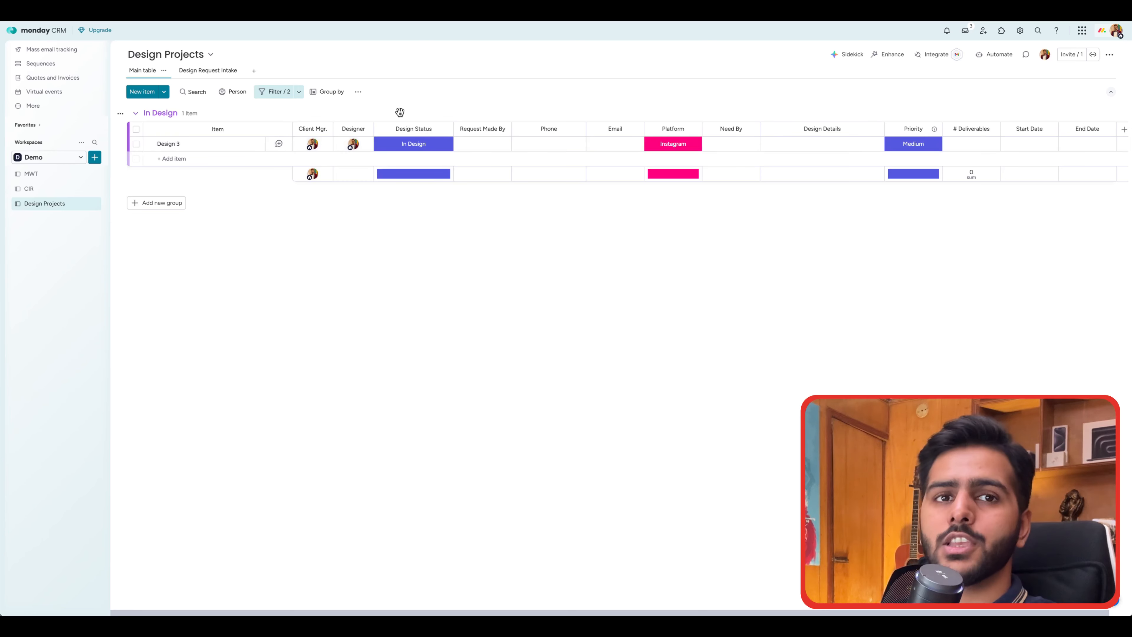
Switch the operator between the Platform and Design Status rules to Or, and review the filtered items across the groups.
{"action": "left_click", "coordinate": [273, 92]}
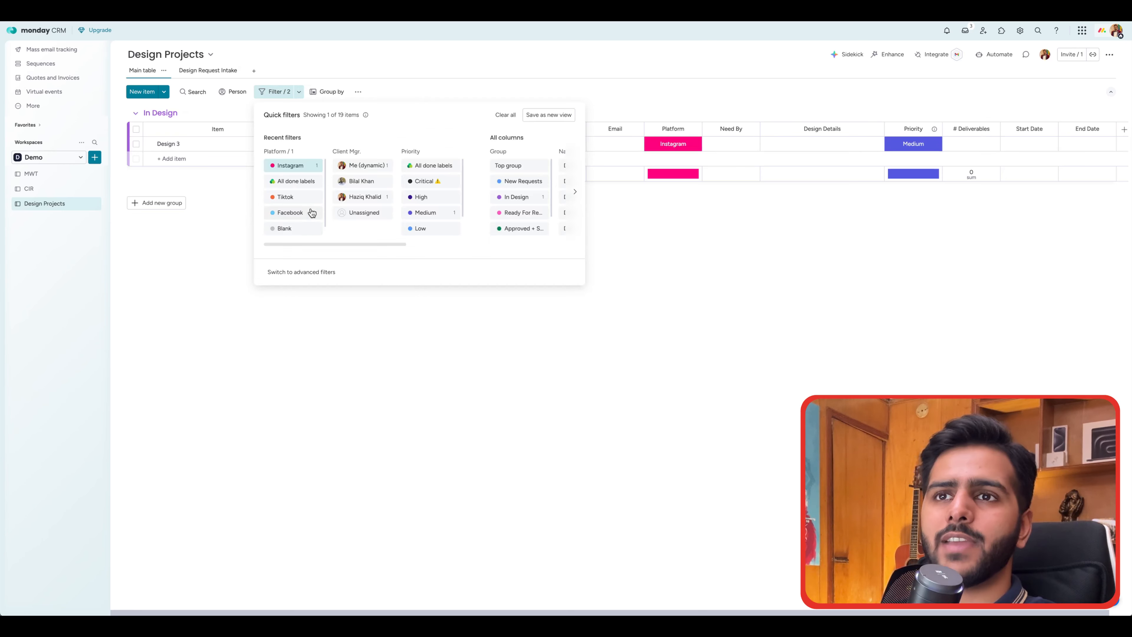
{"action": "left_click", "coordinate": [311, 273]}
{"action": "left_click", "coordinate": [280, 179]}
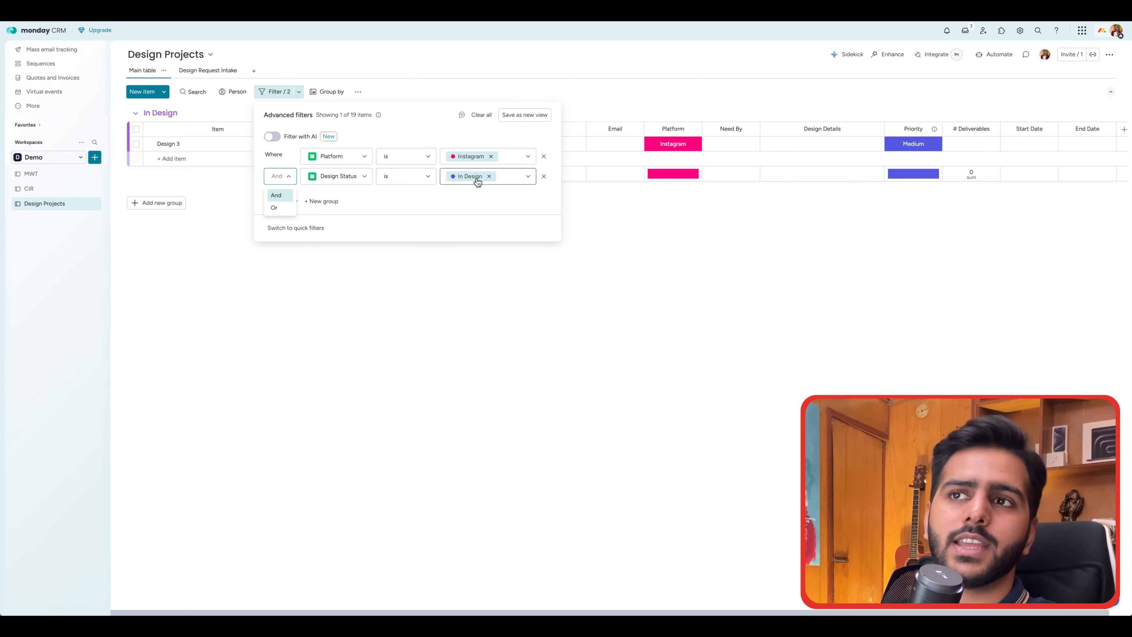
{"action": "left_click", "coordinate": [285, 210]}
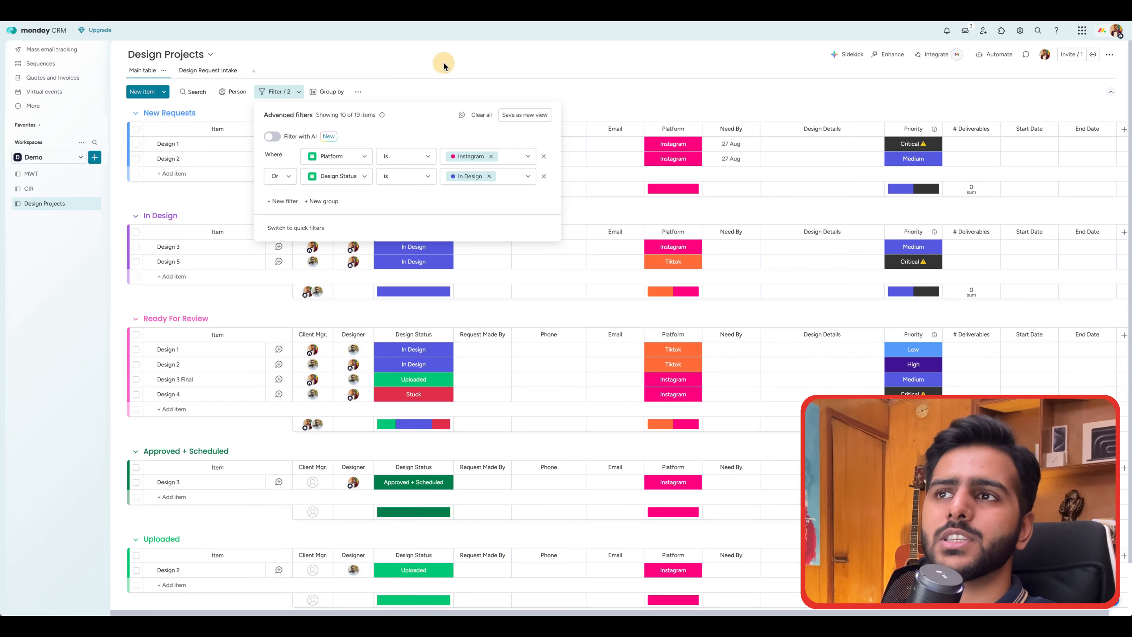
{"action": "left_click", "coordinate": [513, 64]}
{"action": "scroll", "coordinate": [357, 179], "scroll_direction": "down", "scroll_amount": 1}
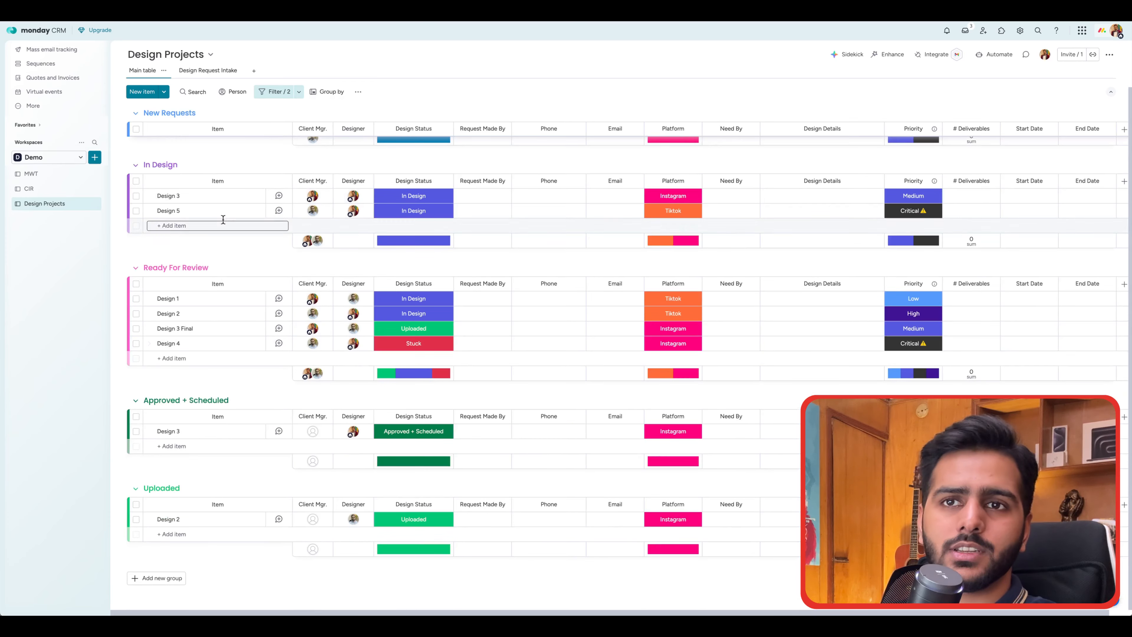
{"action": "scroll", "coordinate": [405, 249], "scroll_direction": "up", "scroll_amount": 1}
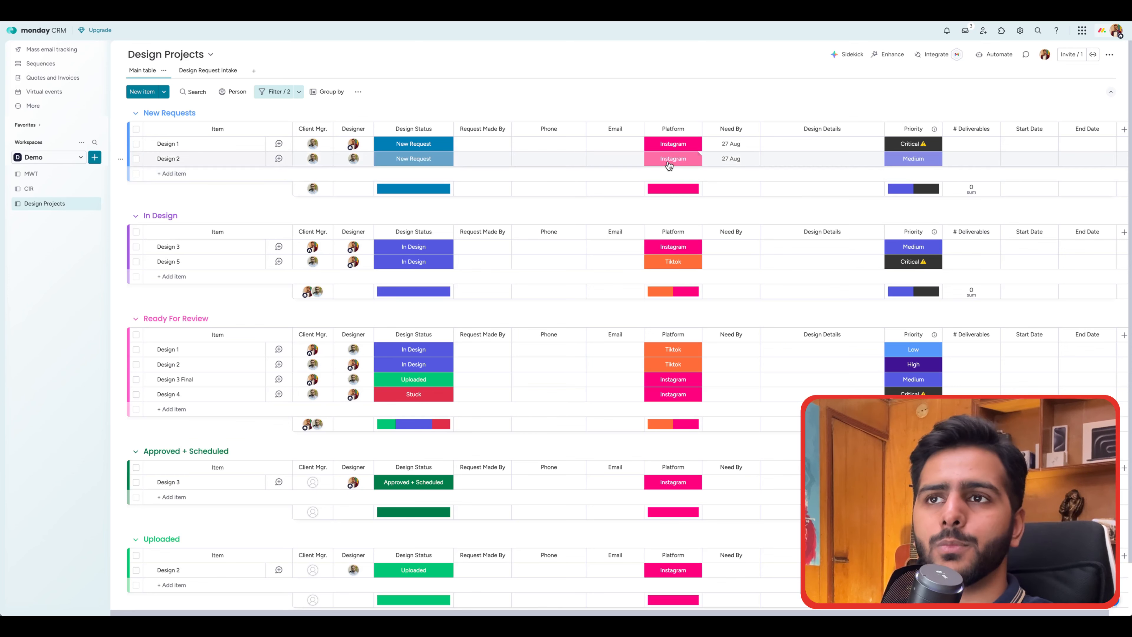
{"action": "scroll", "coordinate": [668, 165], "scroll_direction": "down", "scroll_amount": 1}
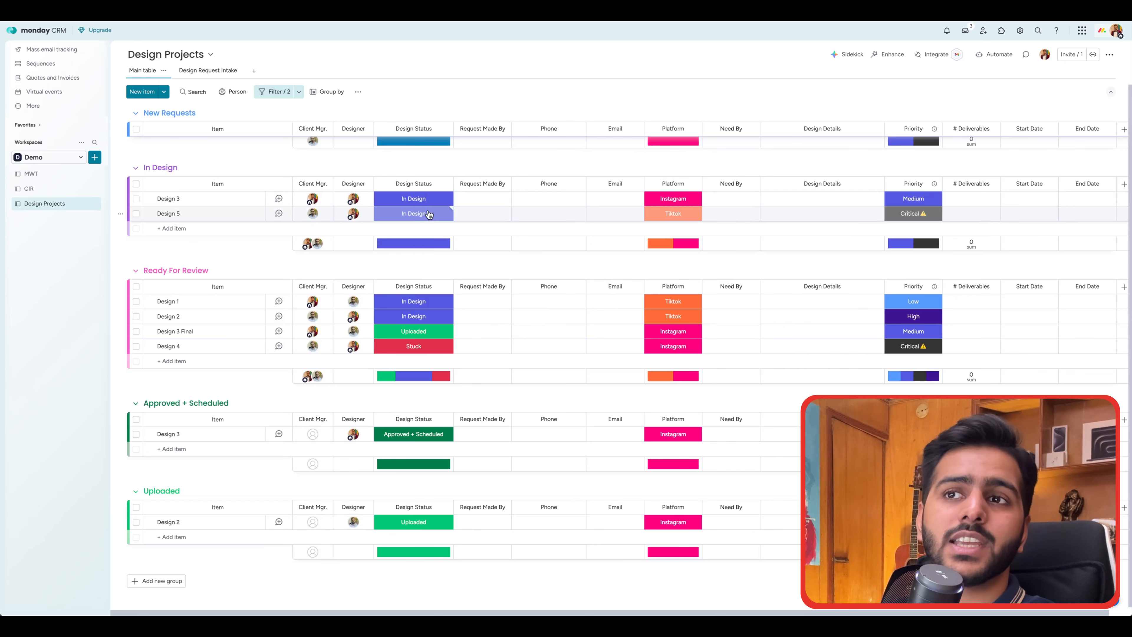
Clear all filters from the board and look through the subitem columns offered in the advanced filters.
{"action": "left_click", "coordinate": [299, 91]}
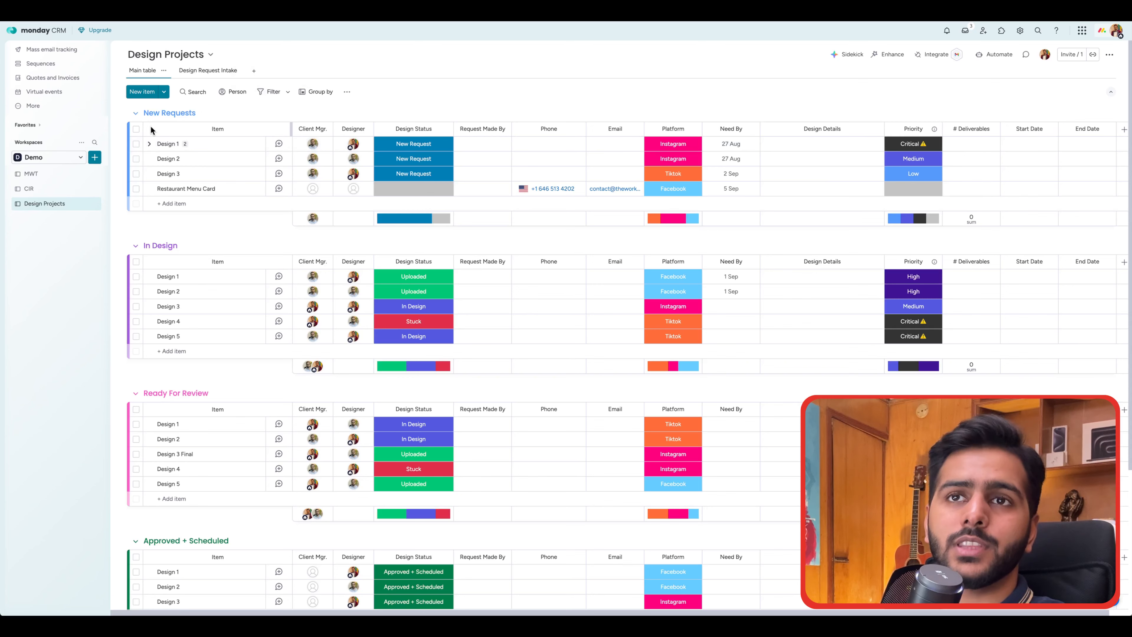
{"action": "left_click", "coordinate": [268, 91]}
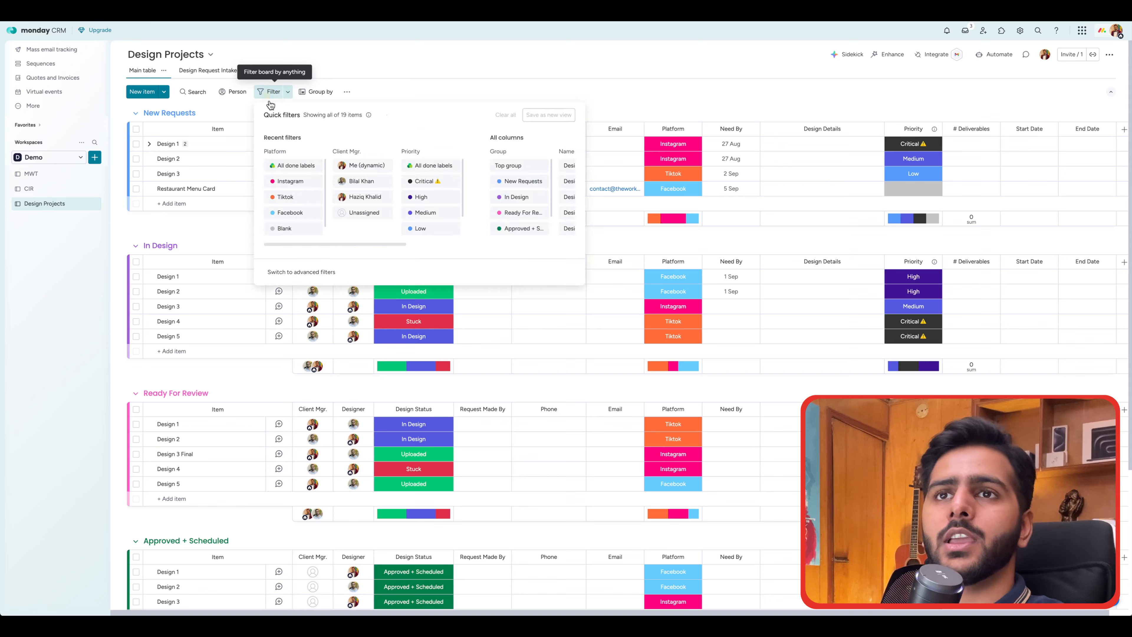
{"action": "left_click", "coordinate": [281, 276]}
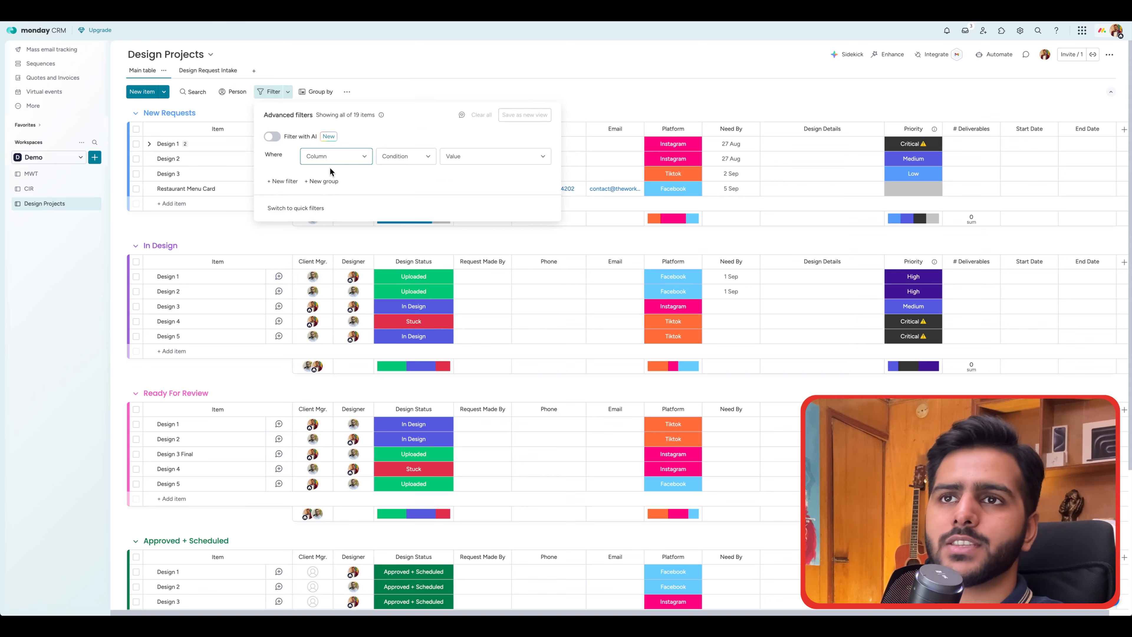
{"action": "left_click", "coordinate": [329, 157]}
{"action": "scroll", "coordinate": [330, 224], "scroll_direction": "down", "scroll_amount": 5}
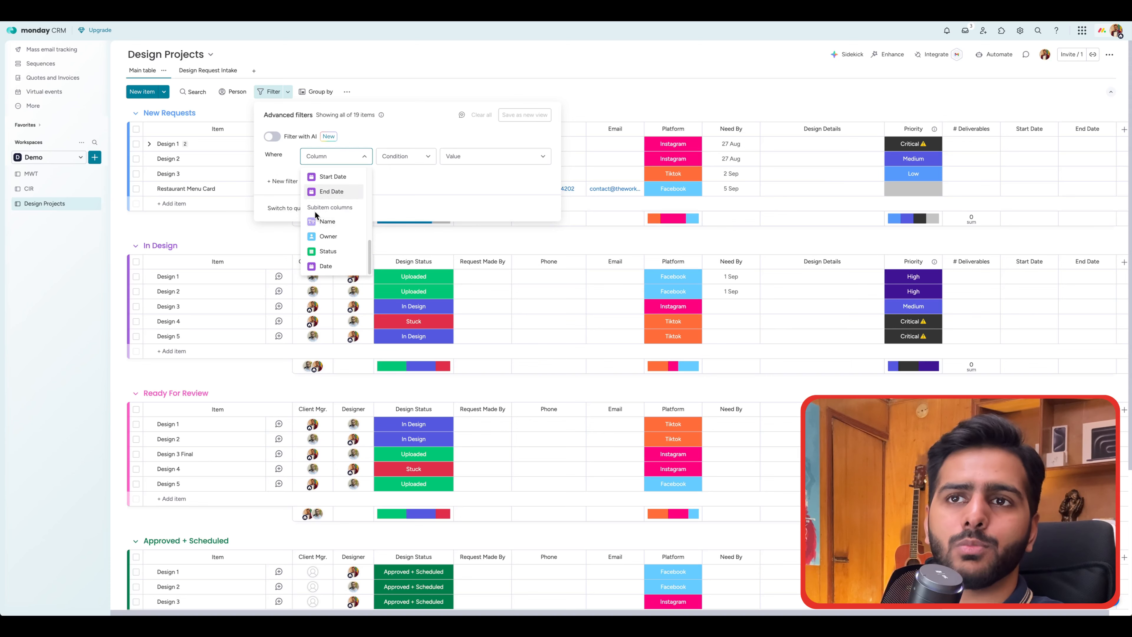
Expand the subitems of Design 1 in New Requests, and filter the board by subitem Status is "Working on it".
{"action": "left_click", "coordinate": [149, 144]}
{"action": "left_click", "coordinate": [149, 143]}
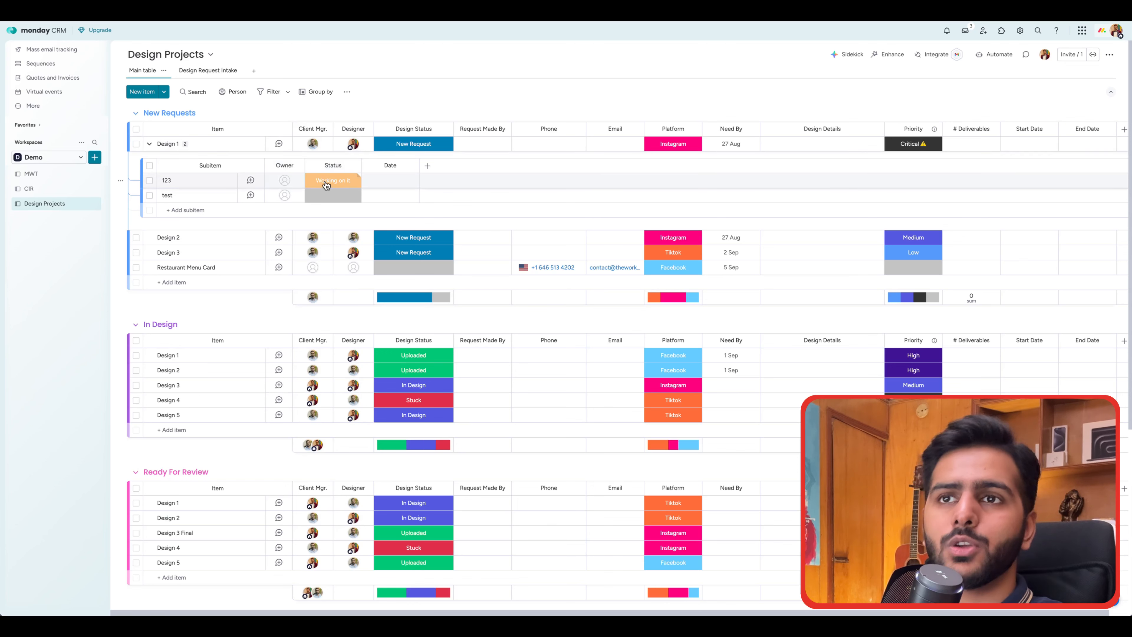
{"action": "left_click", "coordinate": [270, 92]}
{"action": "left_click", "coordinate": [297, 272]}
{"action": "left_click", "coordinate": [332, 156]}
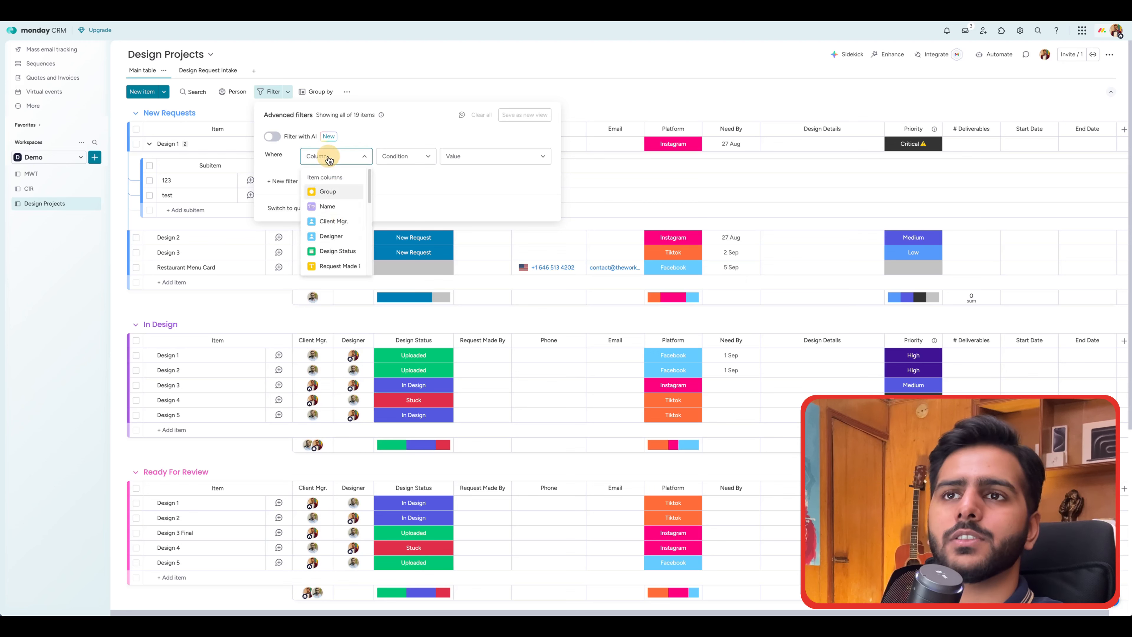
{"action": "scroll", "coordinate": [334, 232], "scroll_direction": "down", "scroll_amount": 5}
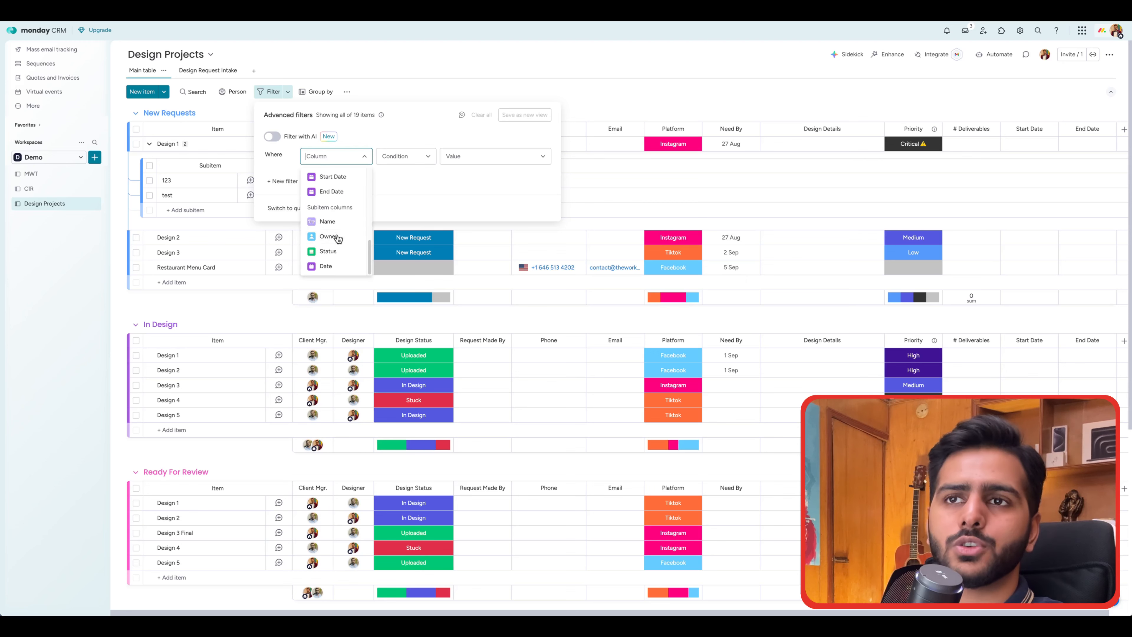
{"action": "left_click", "coordinate": [325, 252]}
{"action": "left_click", "coordinate": [482, 157]}
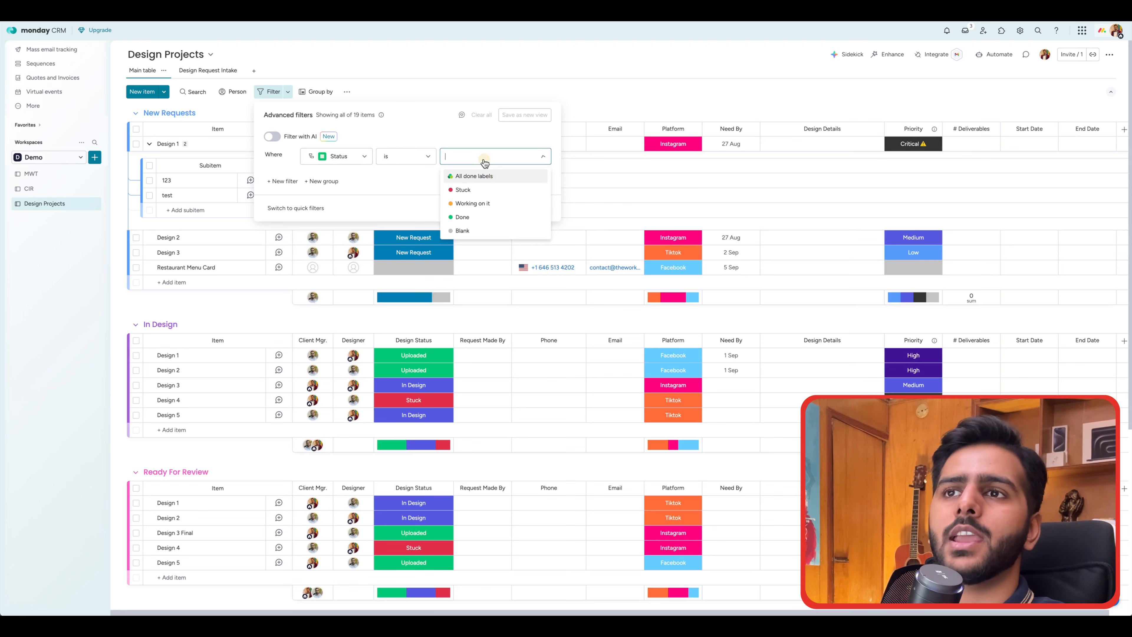
{"action": "left_click", "coordinate": [478, 203]}
{"action": "left_click", "coordinate": [437, 35]}
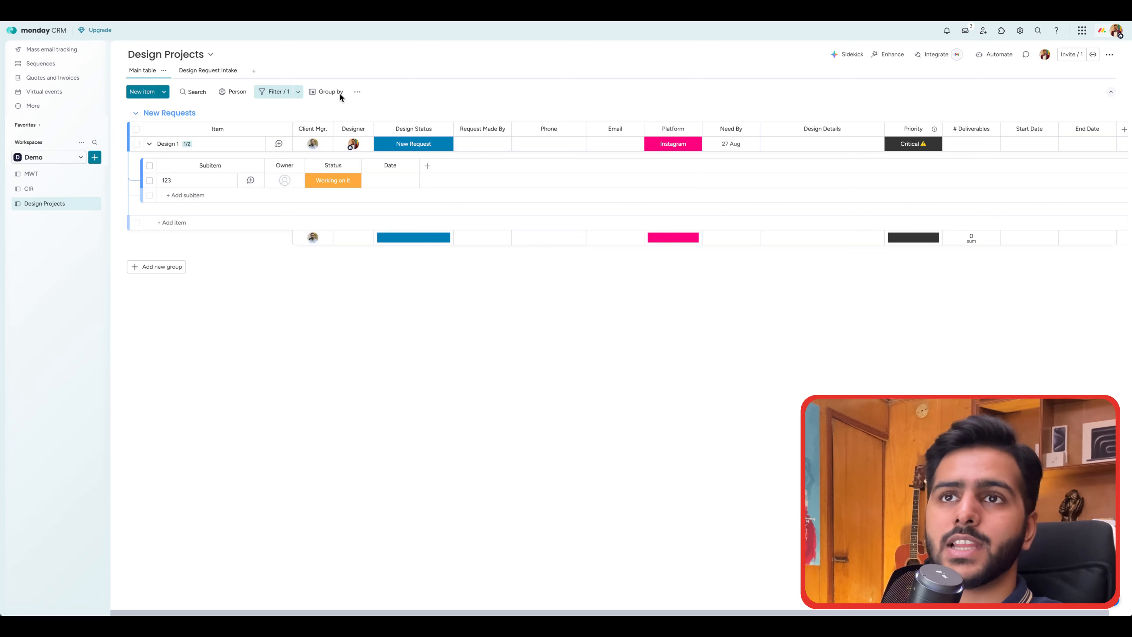
Add a blank second rule to the advanced filters and look through the item columns it offers.
{"action": "left_click", "coordinate": [272, 92]}
{"action": "left_click", "coordinate": [294, 272]}
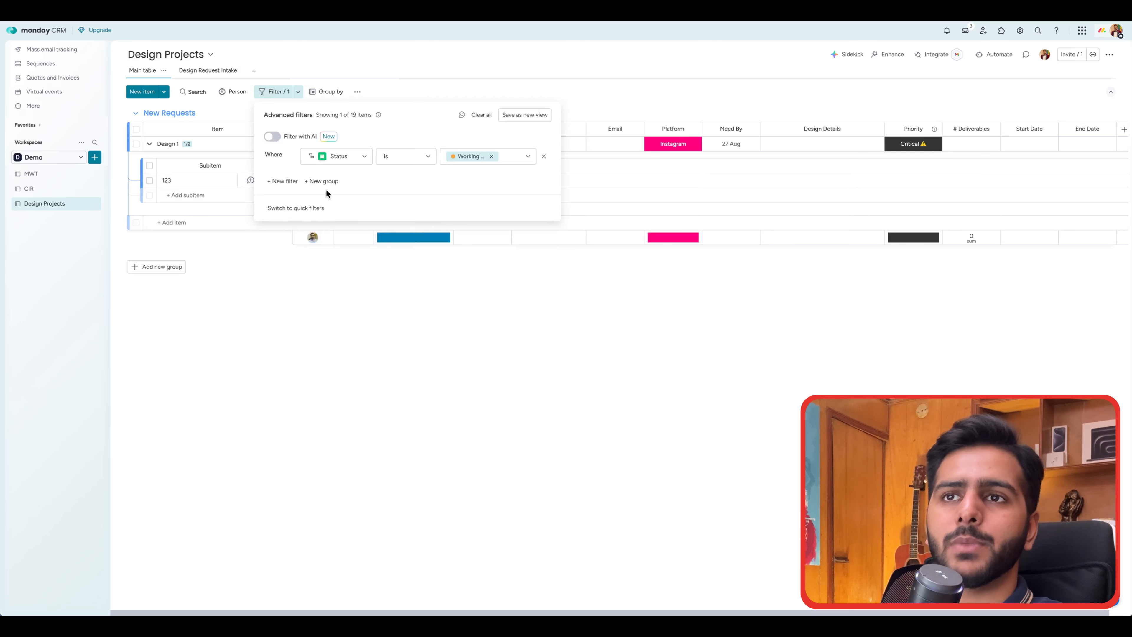
{"action": "left_click", "coordinate": [339, 177]}
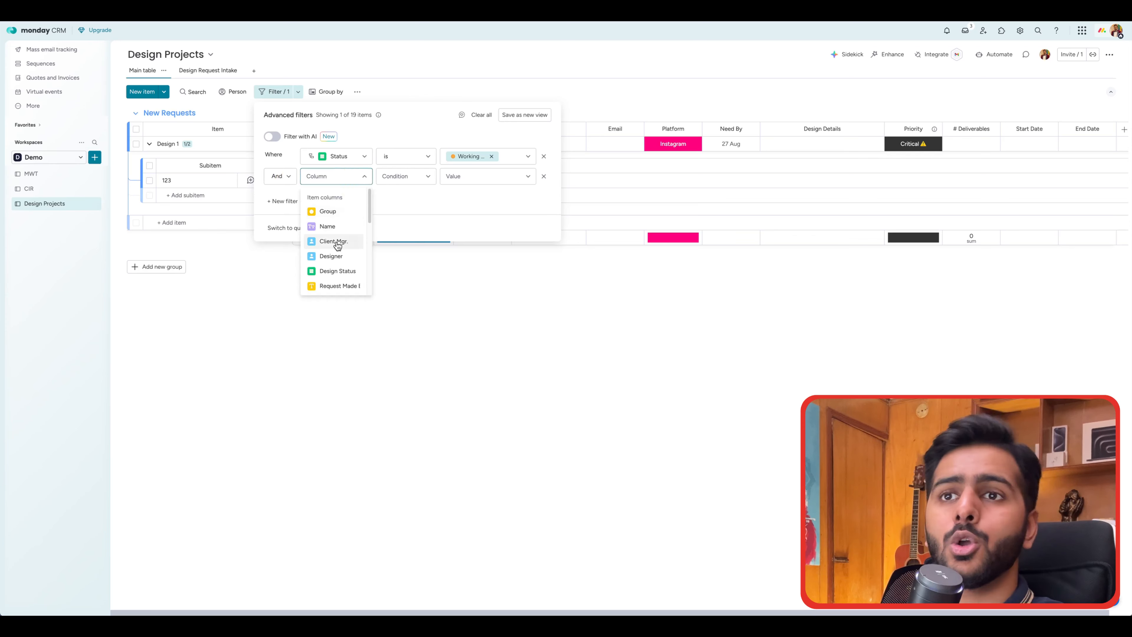
{"action": "scroll", "coordinate": [336, 243], "scroll_direction": "down", "scroll_amount": 3}
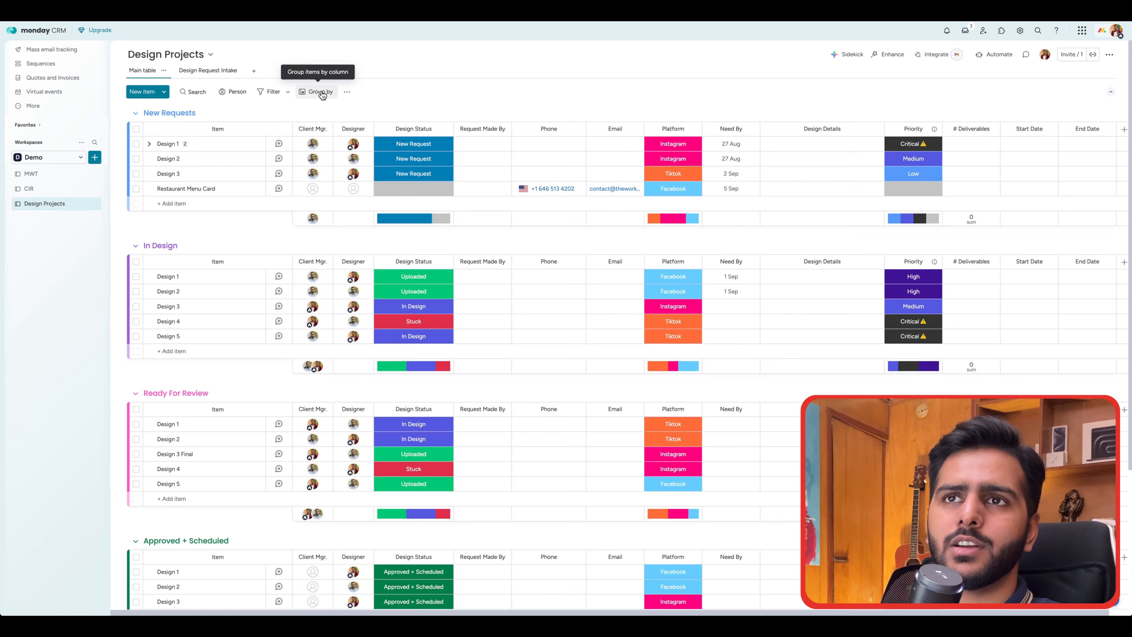
Review the item and subitem columns available for display, and hide all of them on the main table.
{"action": "left_click", "coordinate": [347, 93]}
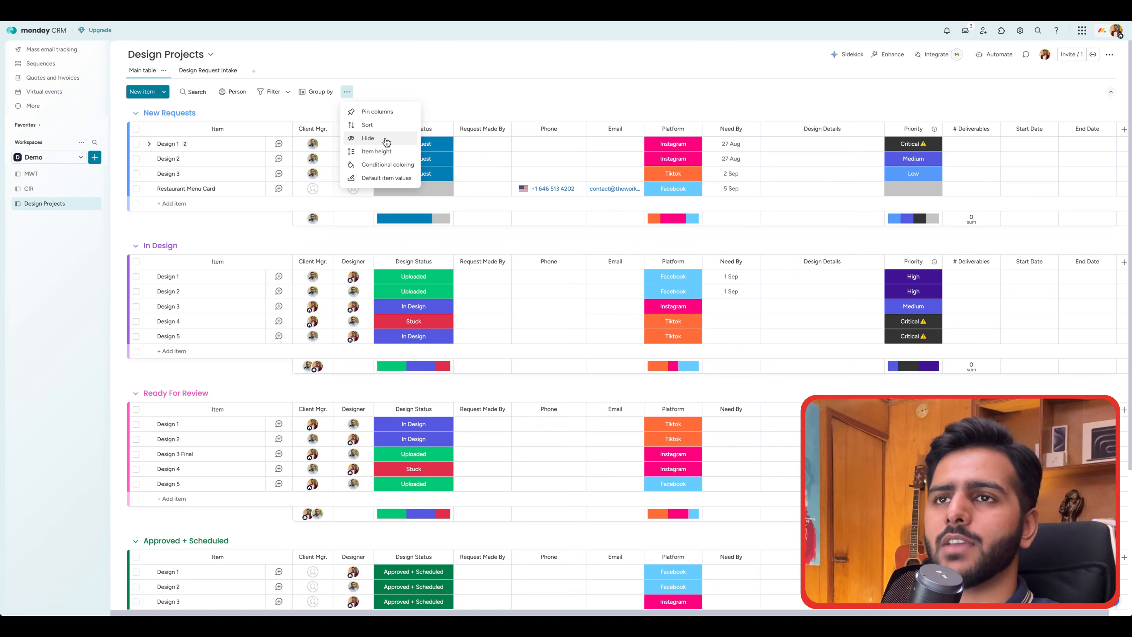
{"action": "left_click", "coordinate": [373, 138]}
{"action": "scroll", "coordinate": [281, 185], "scroll_direction": "down", "scroll_amount": 5}
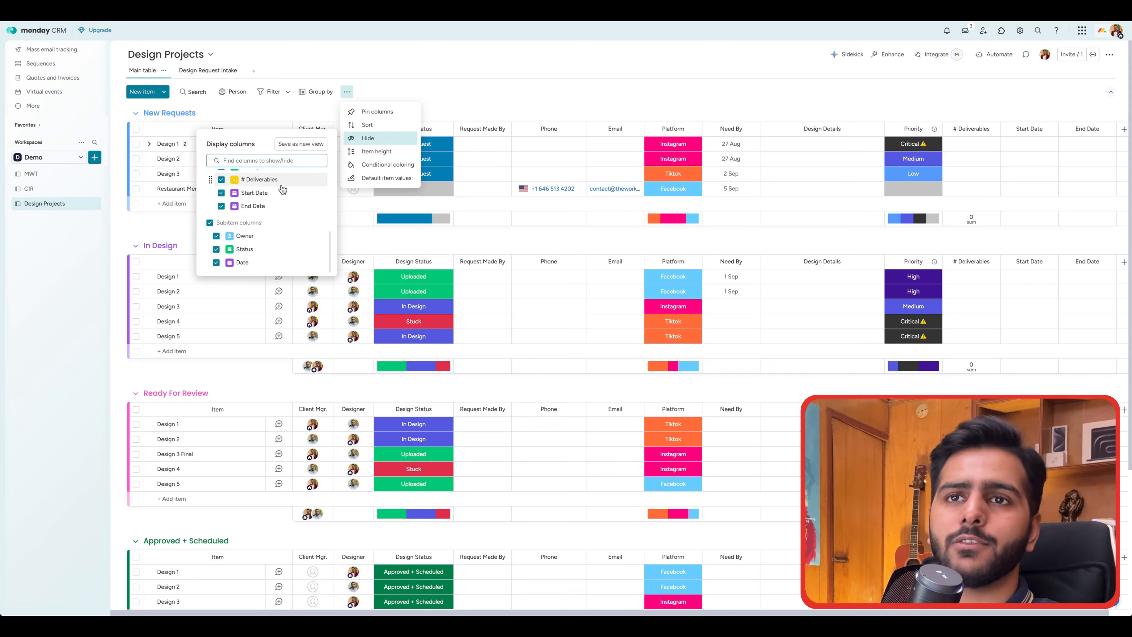
{"action": "scroll", "coordinate": [272, 201], "scroll_direction": "up", "scroll_amount": 5}
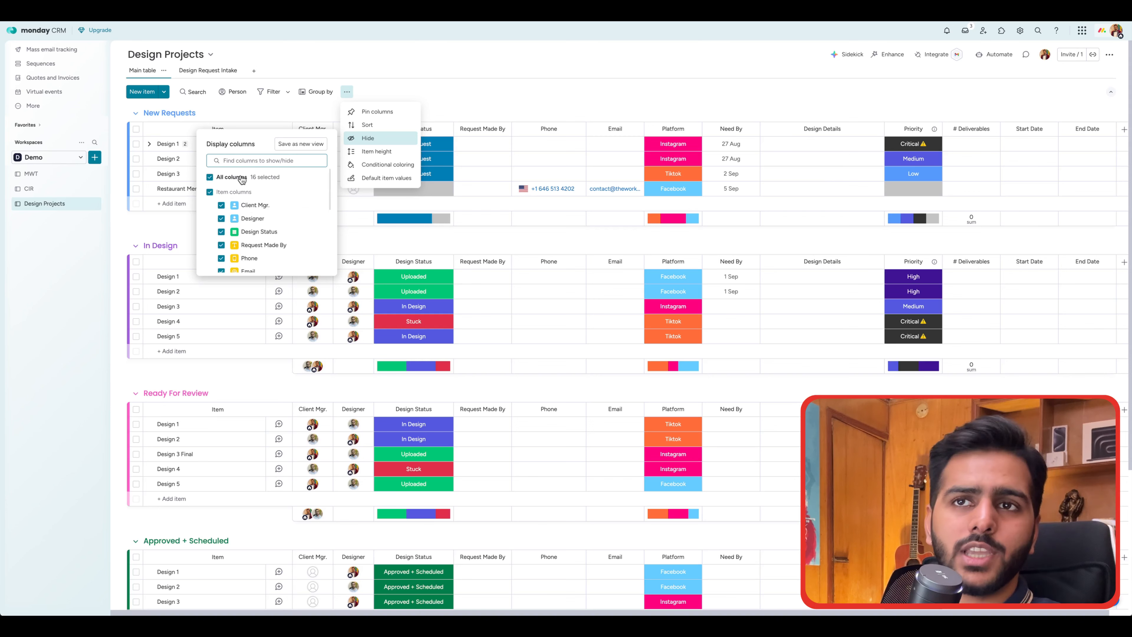
{"action": "scroll", "coordinate": [256, 218], "scroll_direction": "down", "scroll_amount": 5}
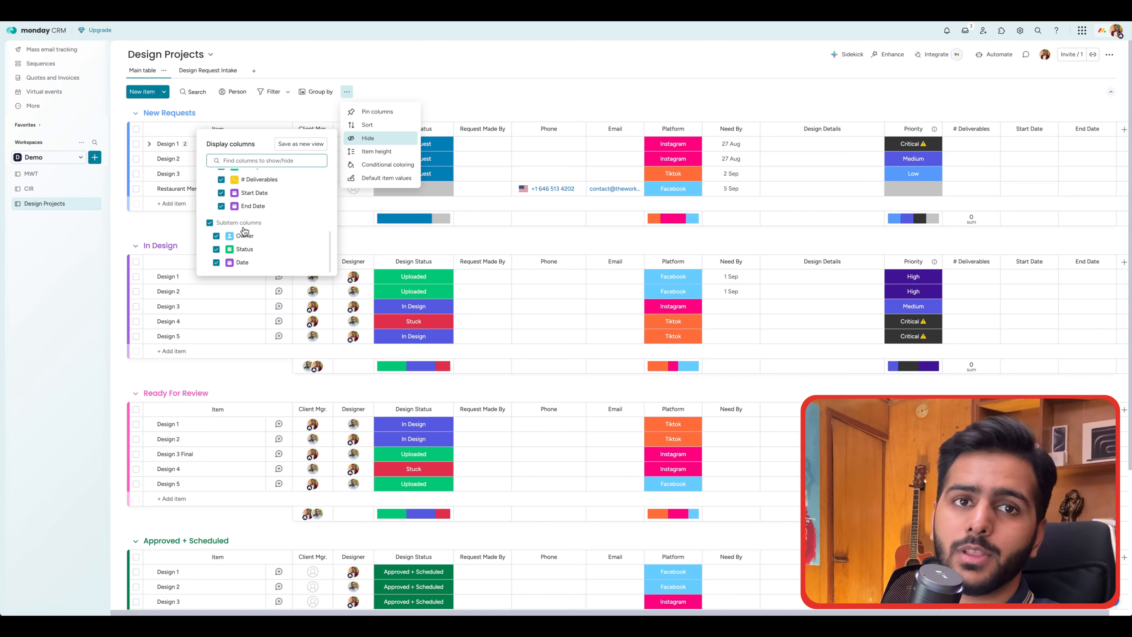
{"action": "scroll", "coordinate": [244, 230], "scroll_direction": "up", "scroll_amount": 5}
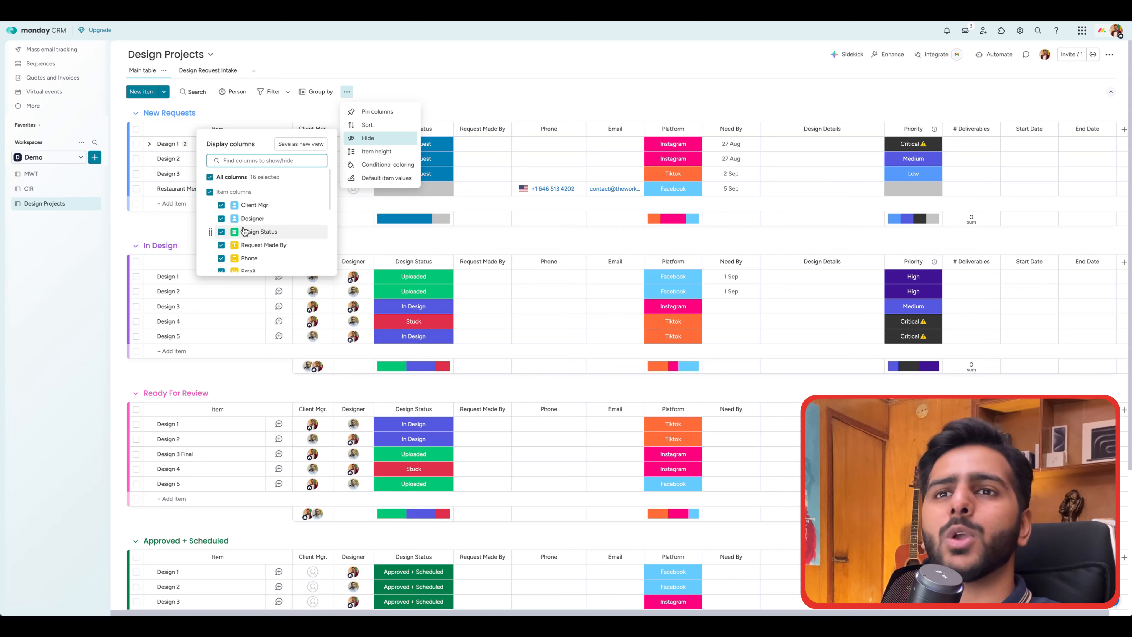
{"action": "left_click", "coordinate": [210, 178]}
{"action": "left_click", "coordinate": [437, 132]}
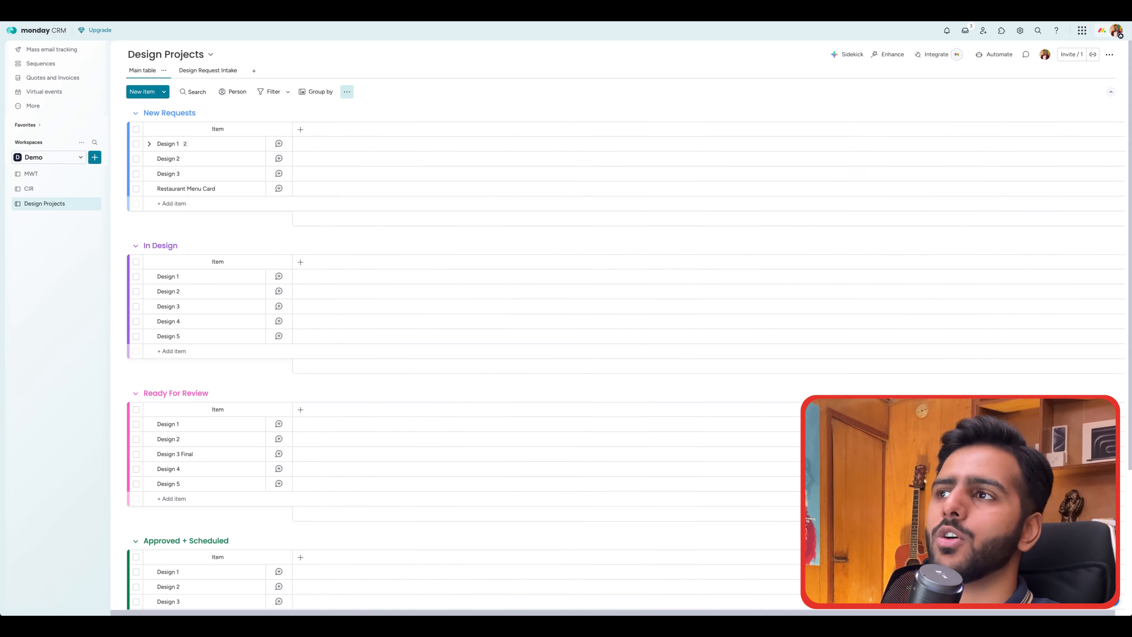
Show only the Designer, Design Status and Email columns on the main table.
{"action": "left_click", "coordinate": [346, 92]}
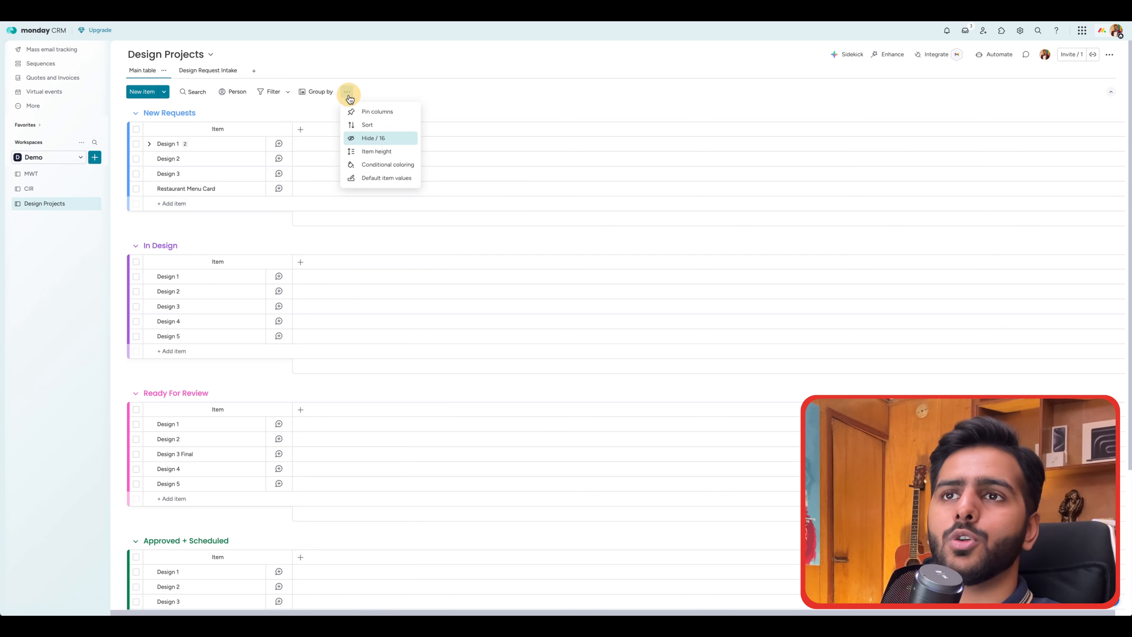
{"action": "left_click", "coordinate": [372, 139]}
{"action": "scroll", "coordinate": [272, 198], "scroll_direction": "down", "scroll_amount": 2}
{"action": "scroll", "coordinate": [273, 199], "scroll_direction": "up", "scroll_amount": 2}
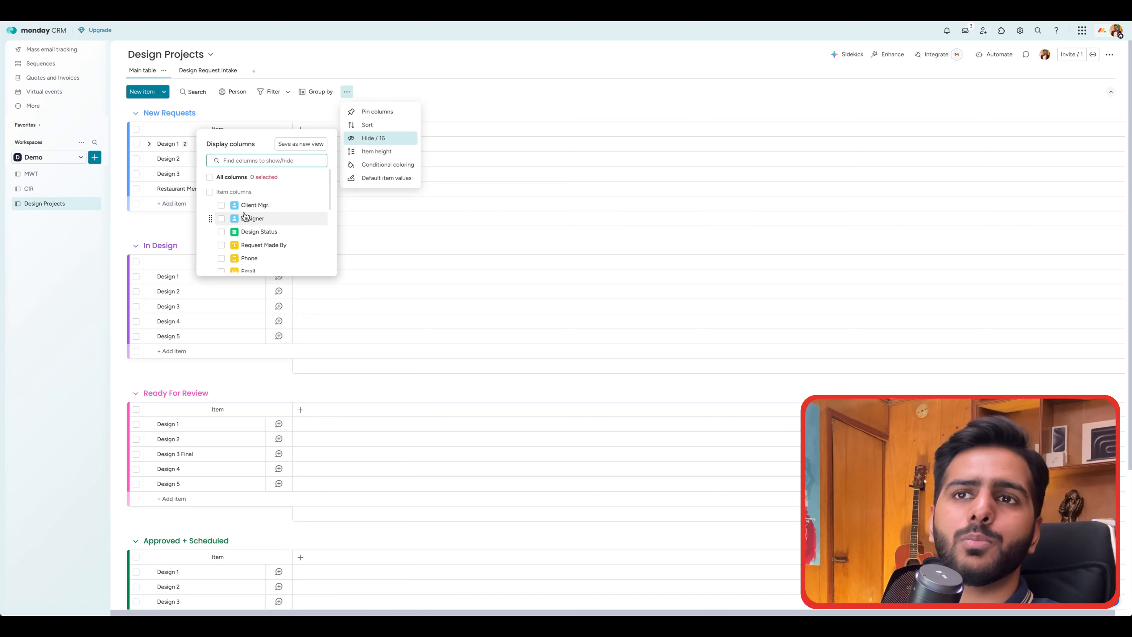
{"action": "left_click", "coordinate": [253, 215]}
{"action": "left_click", "coordinate": [255, 237]}
{"action": "scroll", "coordinate": [255, 237], "scroll_direction": "down", "scroll_amount": 2}
{"action": "left_click", "coordinate": [253, 226]}
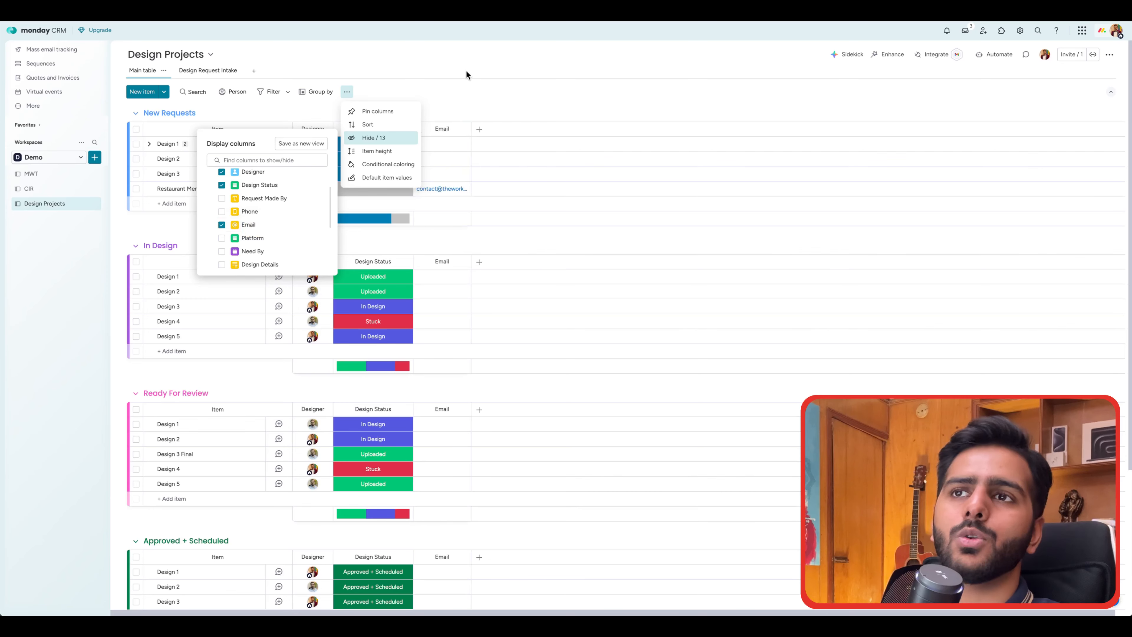
{"action": "left_click", "coordinate": [466, 70]}
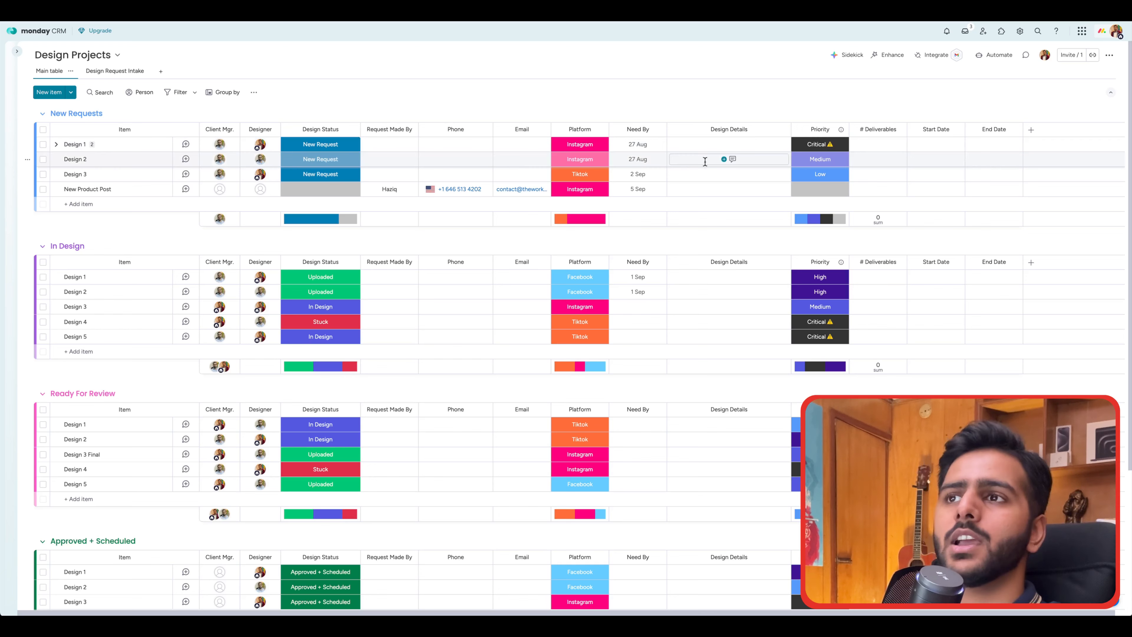
Hide all item and subitem columns on the main table of the Design Projects board.
{"action": "scroll", "coordinate": [704, 161], "scroll_direction": "right", "scroll_amount": 1}
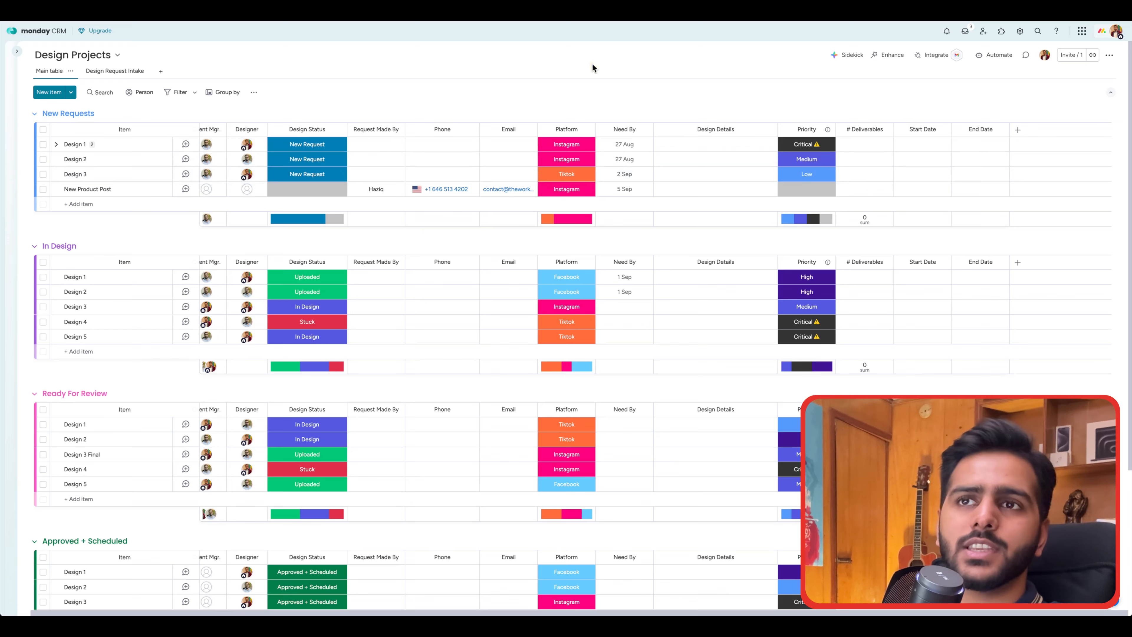
{"action": "scroll", "coordinate": [596, 110], "scroll_direction": "left", "scroll_amount": 1}
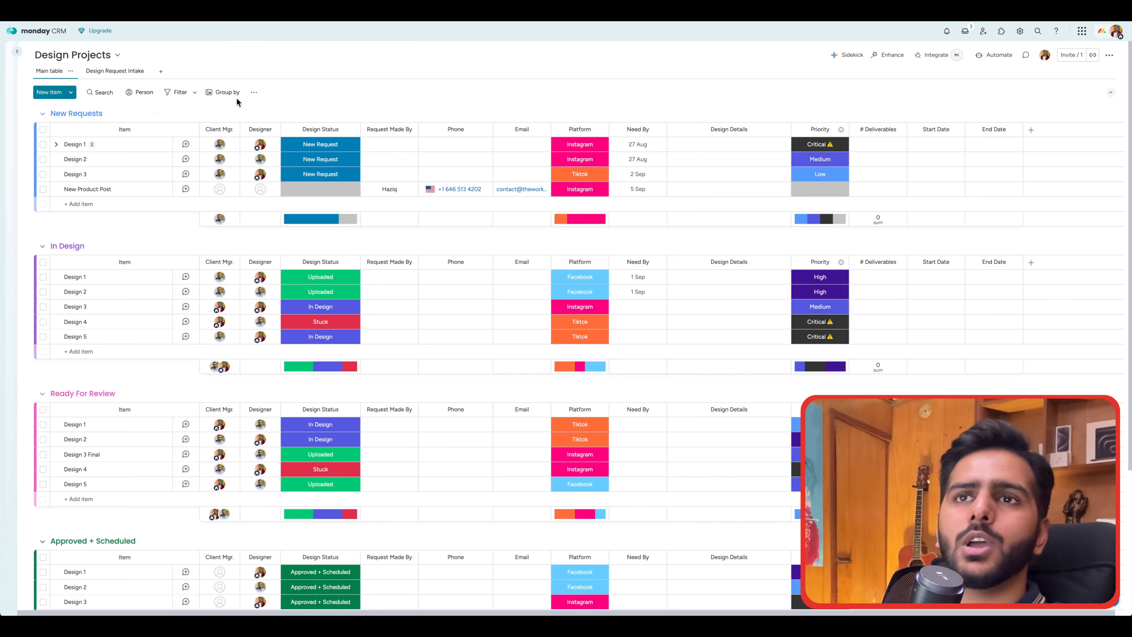
{"action": "left_click", "coordinate": [253, 92]}
{"action": "left_click", "coordinate": [275, 138]}
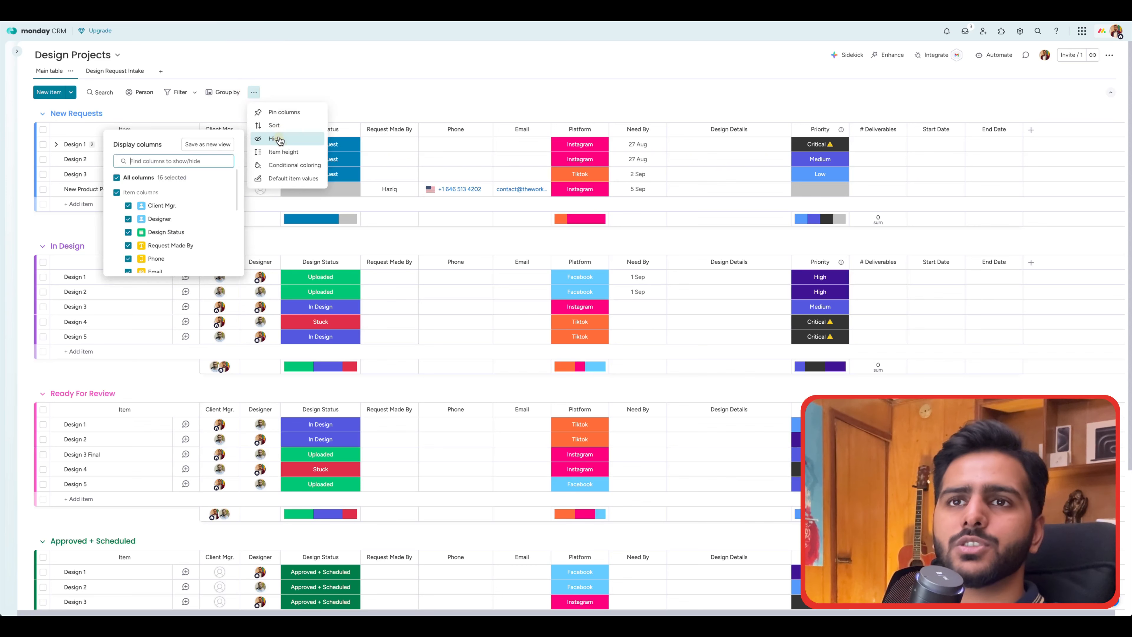
{"action": "left_click", "coordinate": [117, 177]}
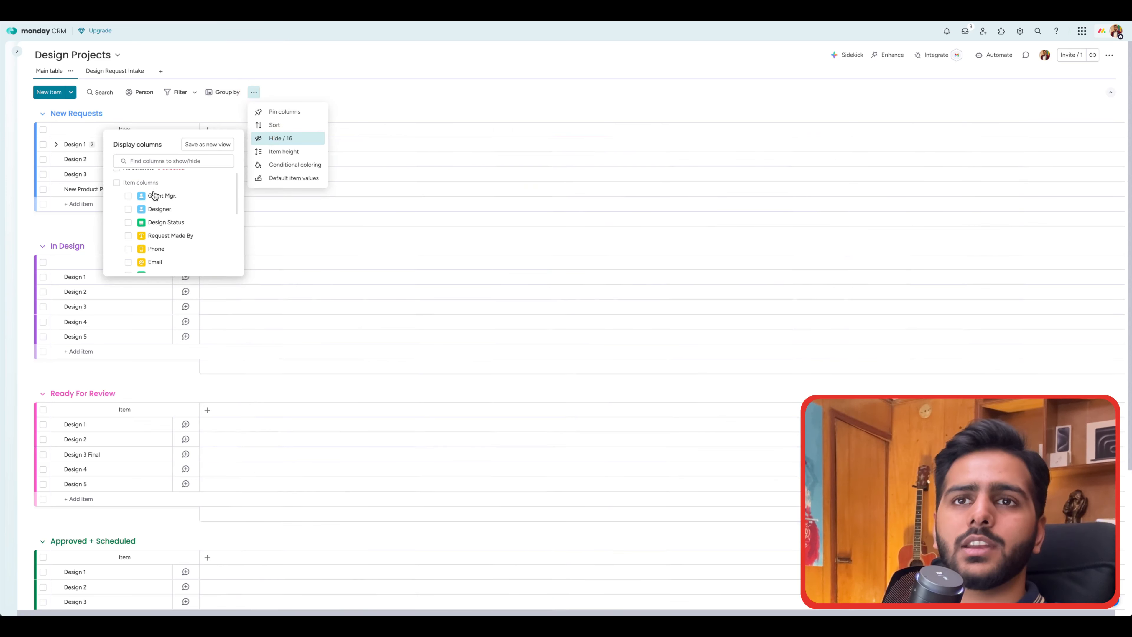
Display the Request Made By, Phone, Email, Platform, Need By and Design Details columns.
{"action": "scroll", "coordinate": [192, 209], "scroll_direction": "down", "scroll_amount": 1}
{"action": "scroll", "coordinate": [195, 213], "scroll_direction": "down", "scroll_amount": 1}
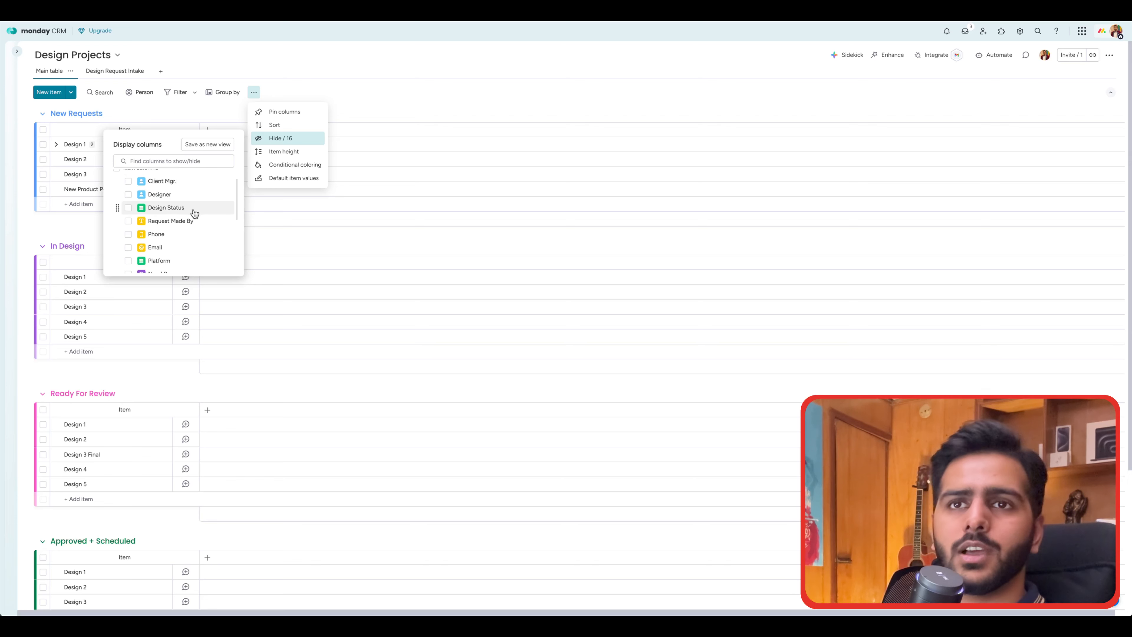
{"action": "scroll", "coordinate": [192, 213], "scroll_direction": "down", "scroll_amount": 2}
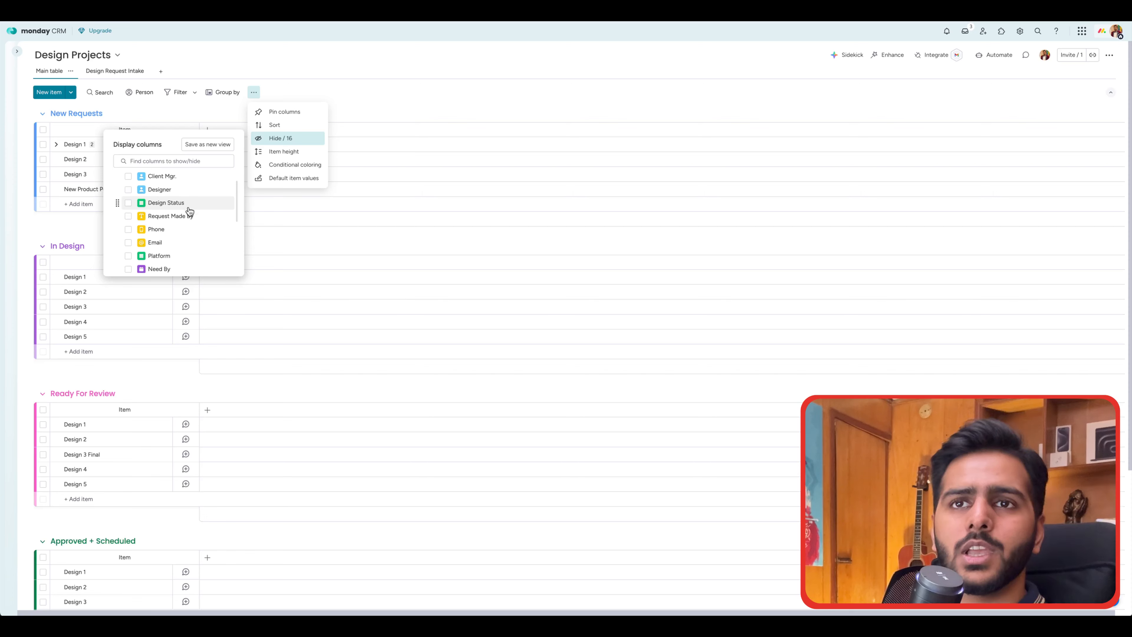
{"action": "left_click", "coordinate": [177, 216]}
{"action": "left_click", "coordinate": [172, 223]}
{"action": "scroll", "coordinate": [171, 223], "scroll_direction": "down", "scroll_amount": 1}
{"action": "left_click", "coordinate": [169, 226]}
{"action": "scroll", "coordinate": [168, 230], "scroll_direction": "down", "scroll_amount": 1}
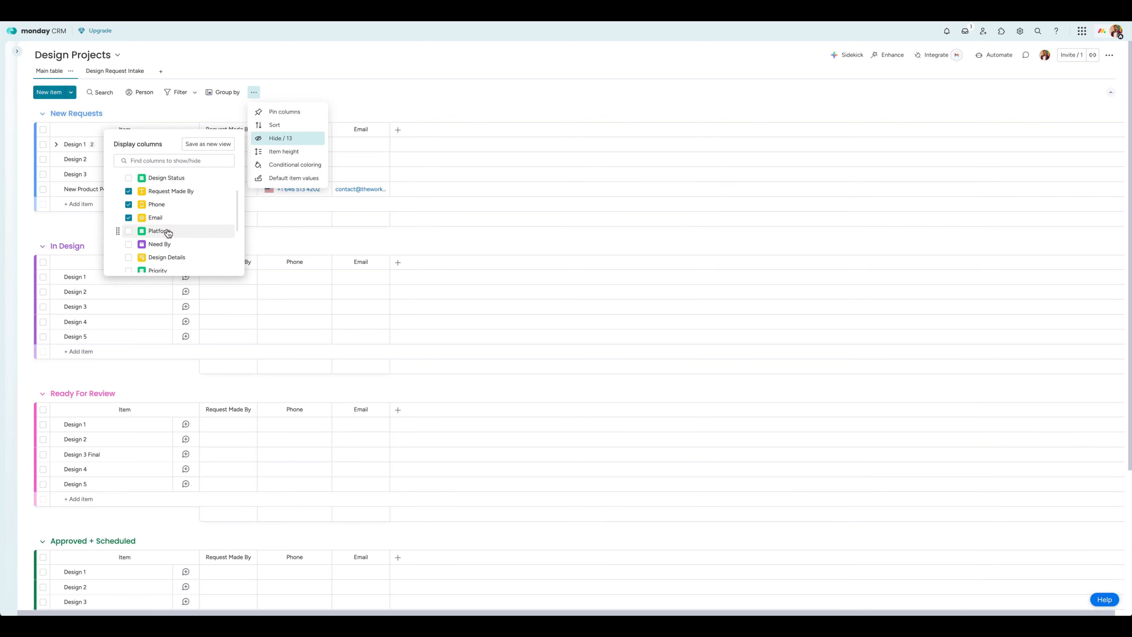
{"action": "left_click", "coordinate": [167, 233]}
{"action": "left_click", "coordinate": [168, 236]}
{"action": "scroll", "coordinate": [168, 236], "scroll_direction": "down", "scroll_amount": 2}
{"action": "left_click", "coordinate": [168, 237]}
{"action": "scroll", "coordinate": [215, 186], "scroll_direction": "up", "scroll_amount": 5}
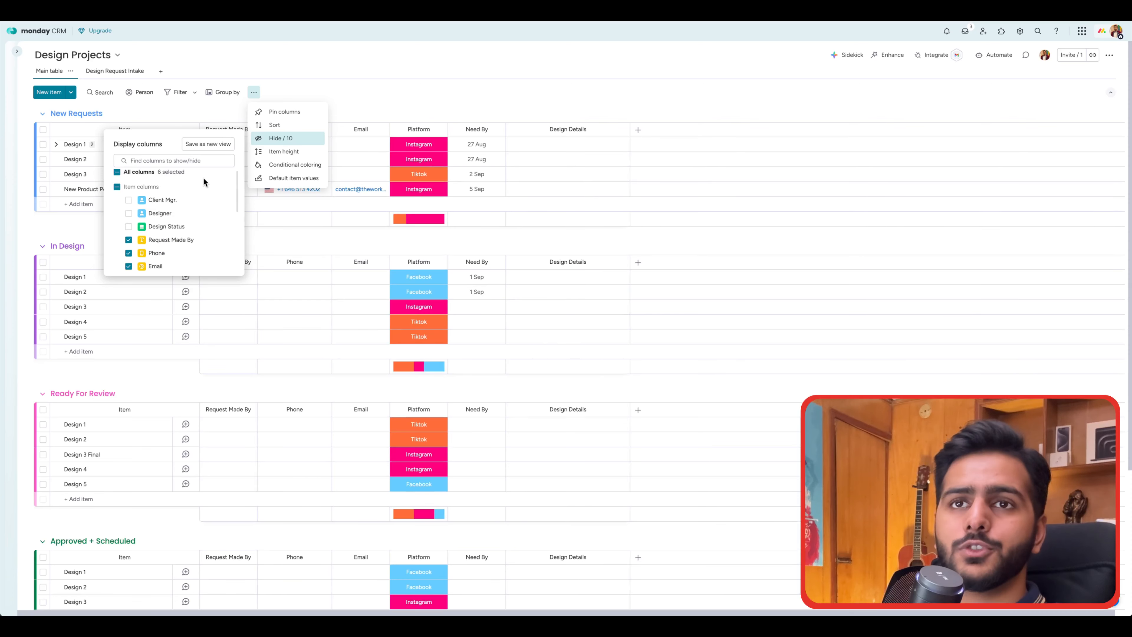
{"action": "scroll", "coordinate": [167, 213], "scroll_direction": "up", "scroll_amount": 1}
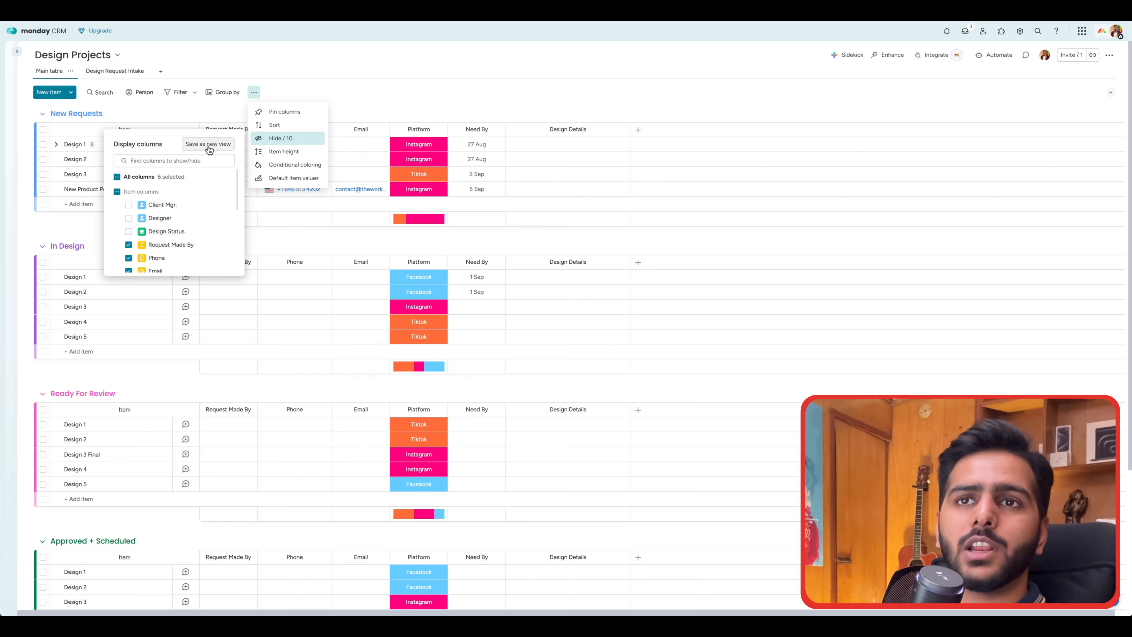
Save the column selection as a new board view and compare it with the main table.
{"action": "left_click", "coordinate": [209, 145]}
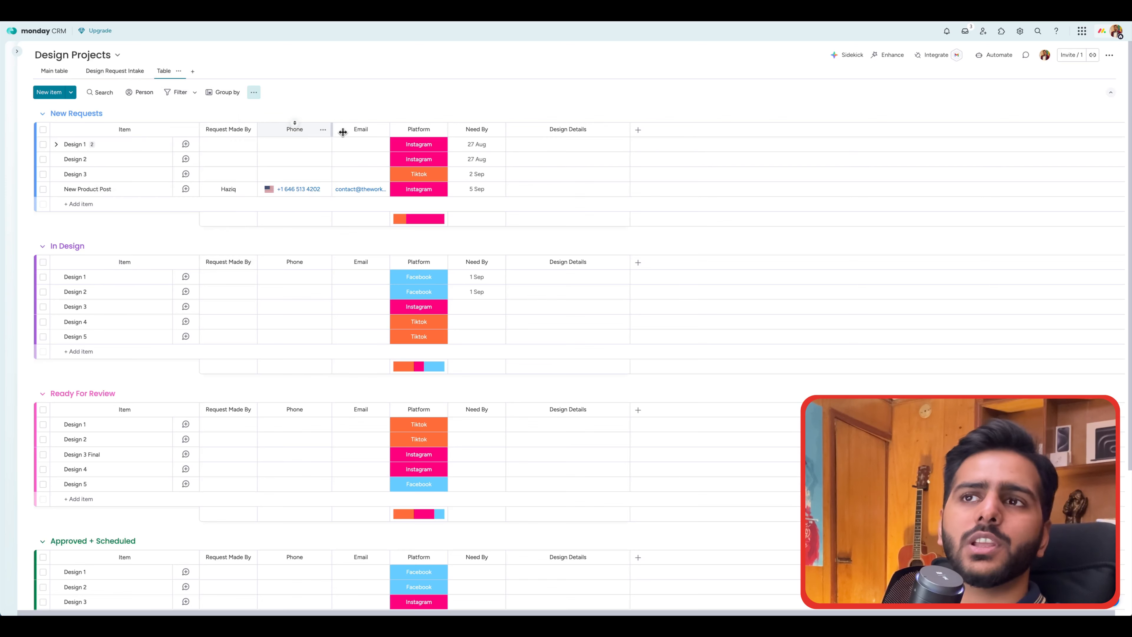
{"action": "left_click", "coordinate": [58, 73]}
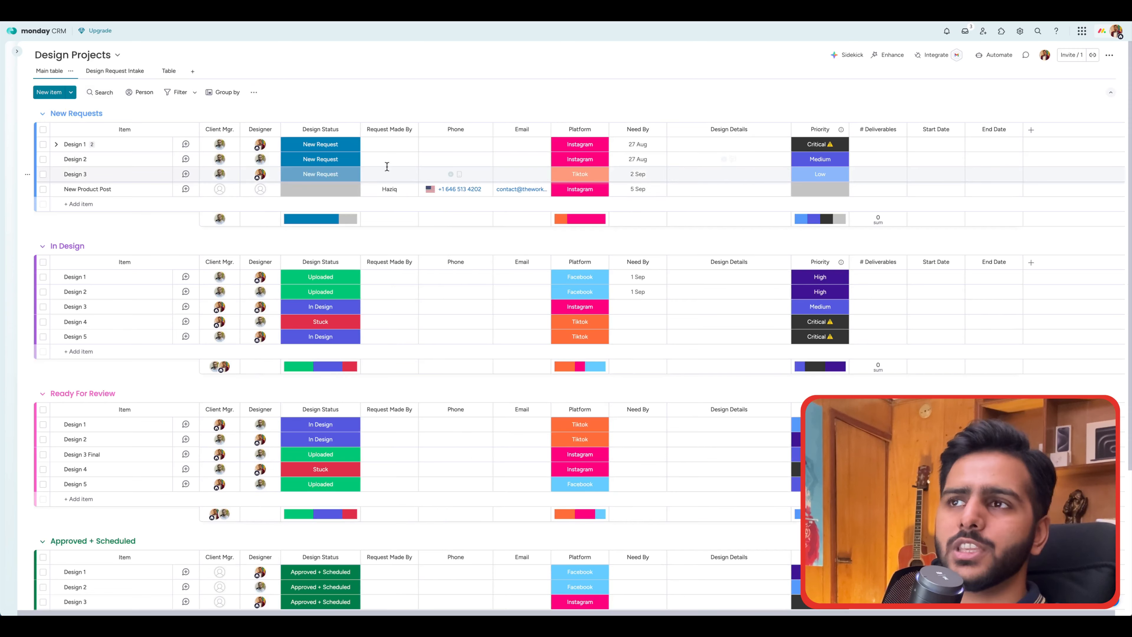
{"action": "left_click", "coordinate": [165, 71]}
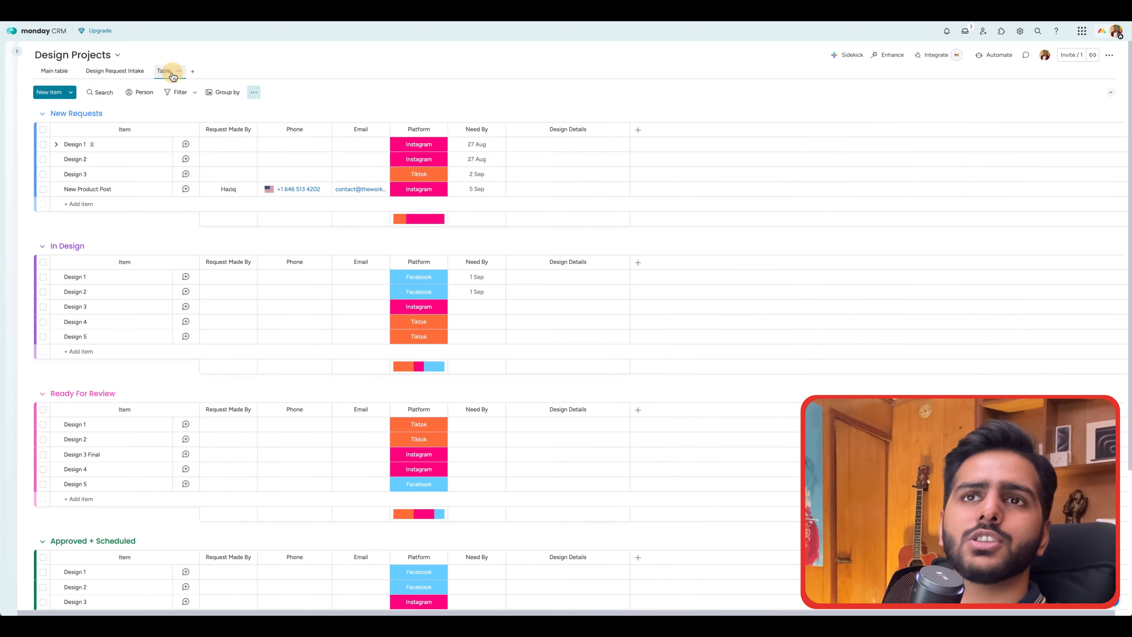
Check which columns are displayed and hidden in the new Table view.
{"action": "left_click", "coordinate": [253, 92]}
{"action": "left_click", "coordinate": [297, 142]}
{"action": "scroll", "coordinate": [178, 185], "scroll_direction": "down", "scroll_amount": 3}
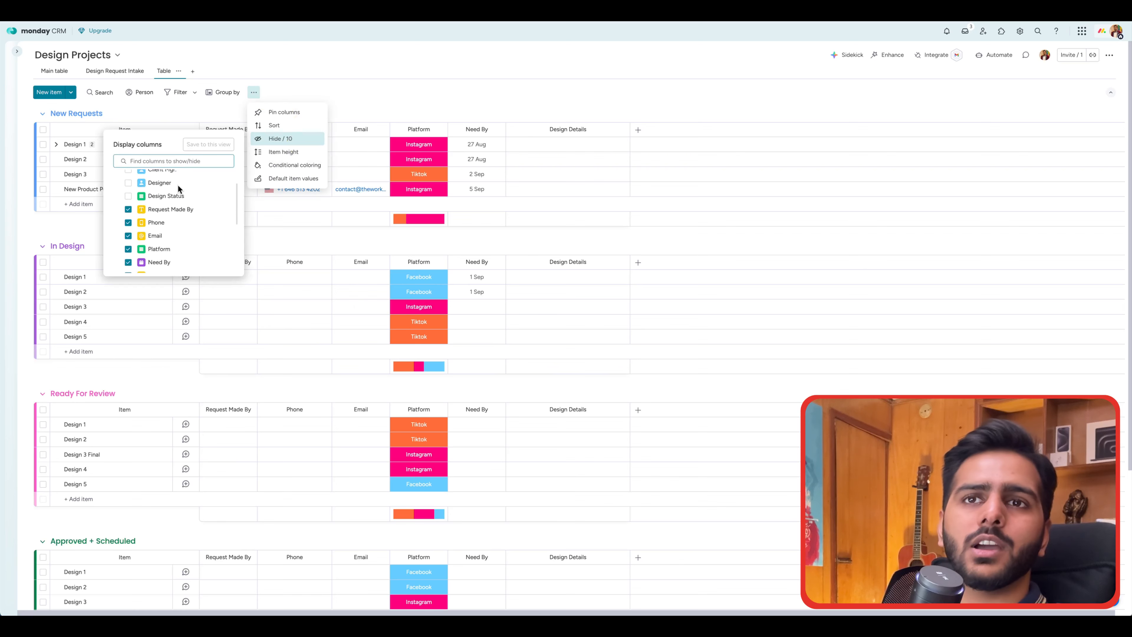
{"action": "left_click", "coordinate": [328, 53]}
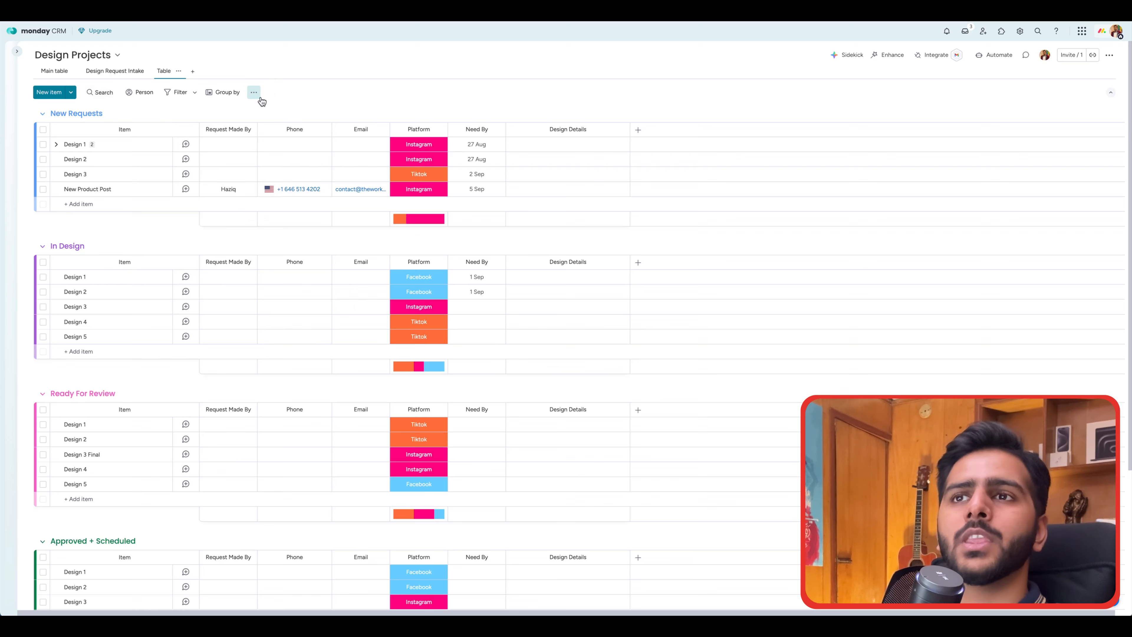
Rename the new Table view with a title beginning "Design Request Info B".
{"action": "left_click", "coordinate": [179, 71]}
{"action": "left_click", "coordinate": [205, 108]}
{"action": "key", "text": "super+a"}
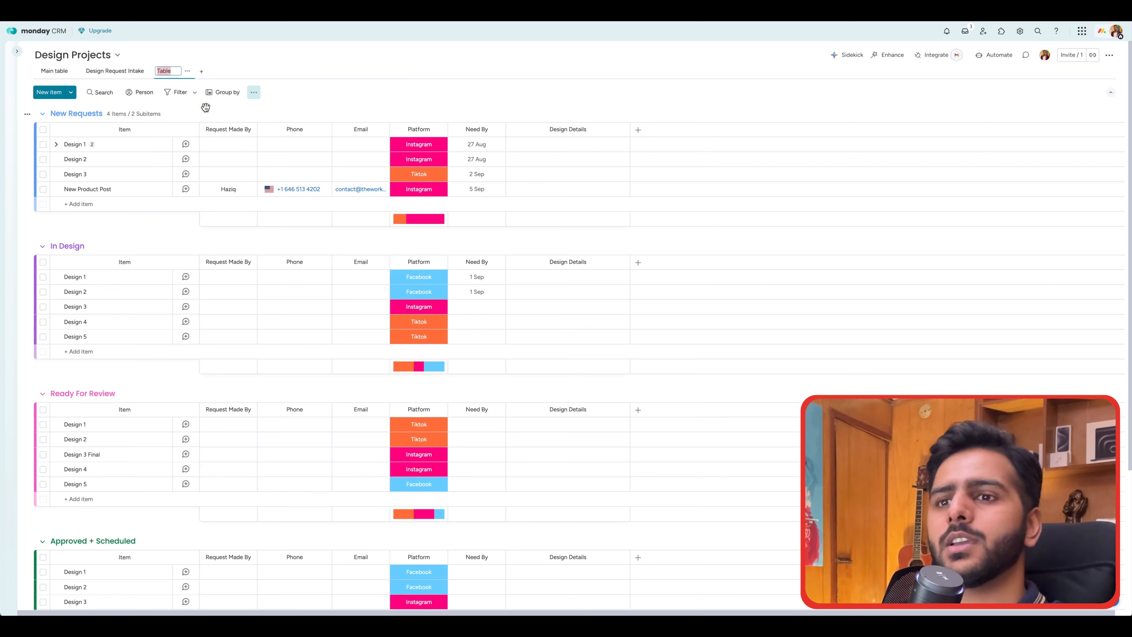
Move the Design Request Info view to first place among the board's views and back to last place.
{"action": "left_click_drag", "start_coordinate": [173, 73], "coordinate": [60, 73]}
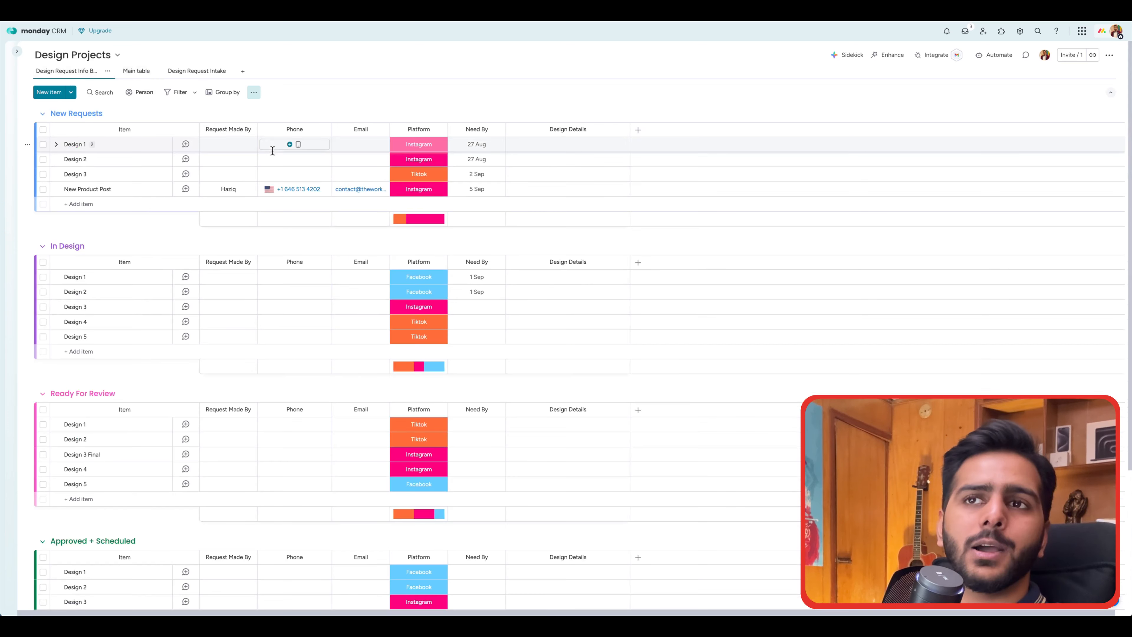
{"action": "left_click_drag", "start_coordinate": [53, 75], "coordinate": [196, 78]}
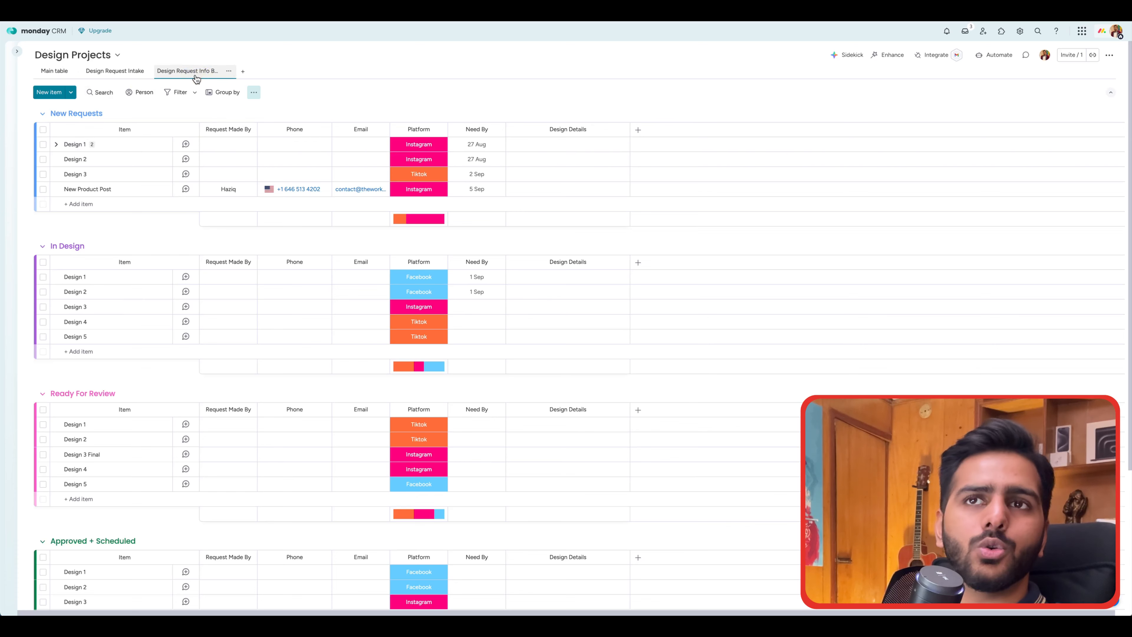
Compare the columns of the Design Request Info view with those of the main table.
{"action": "left_click", "coordinate": [255, 92]}
{"action": "left_click", "coordinate": [330, 84]}
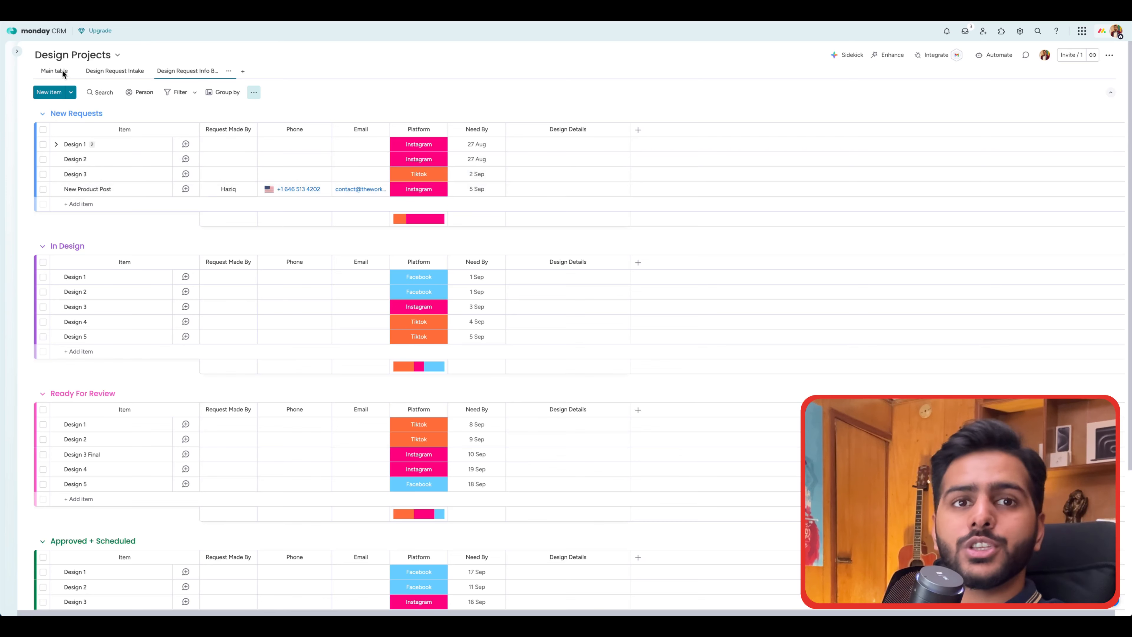
{"action": "left_click", "coordinate": [62, 70]}
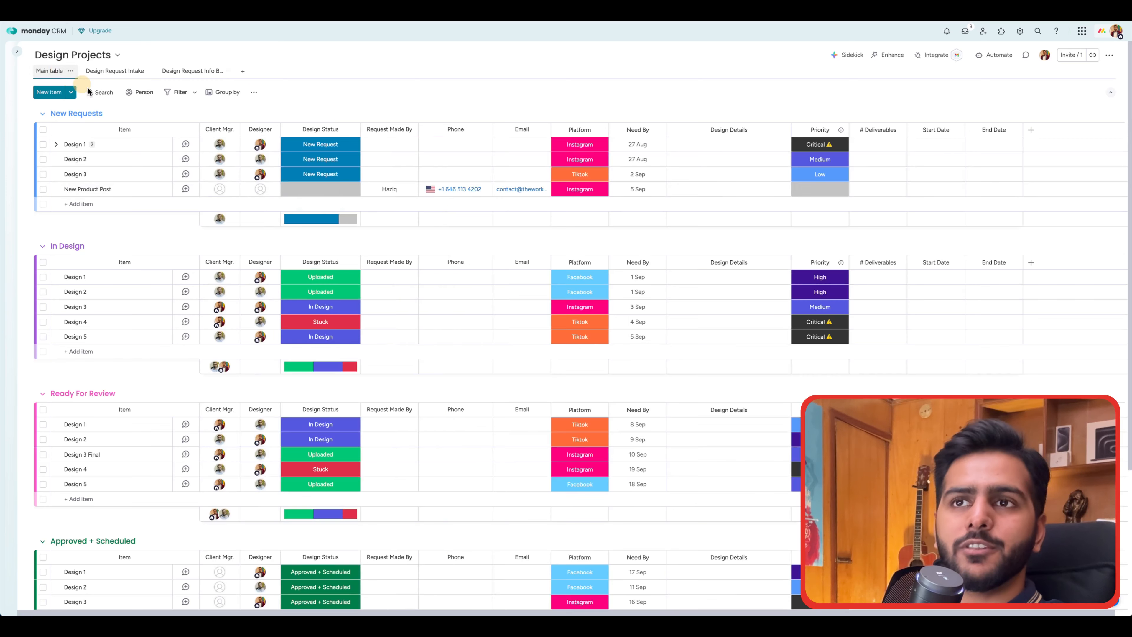
{"action": "left_click", "coordinate": [201, 71]}
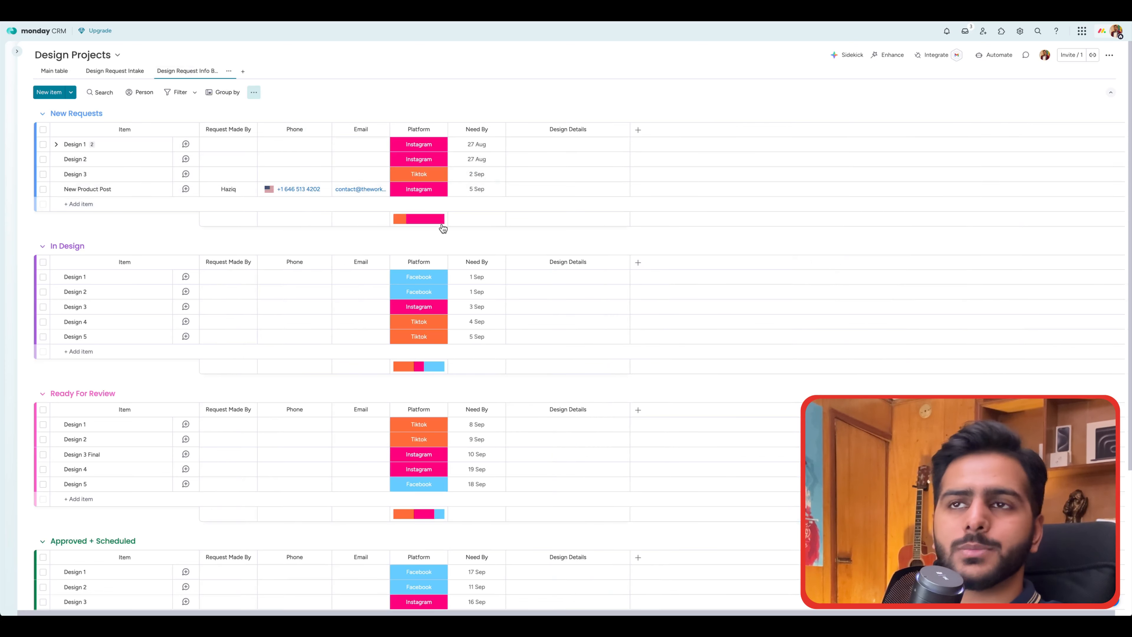
Return to the main table and add a new Table view to the board.
{"action": "left_click", "coordinate": [48, 75]}
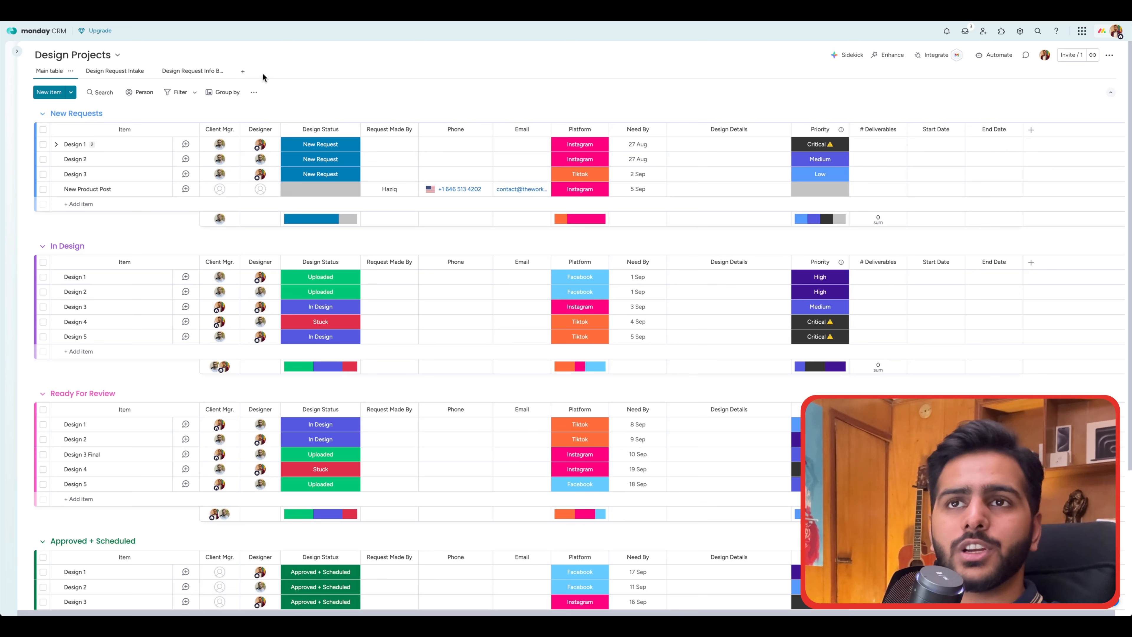
{"action": "left_click", "coordinate": [243, 71]}
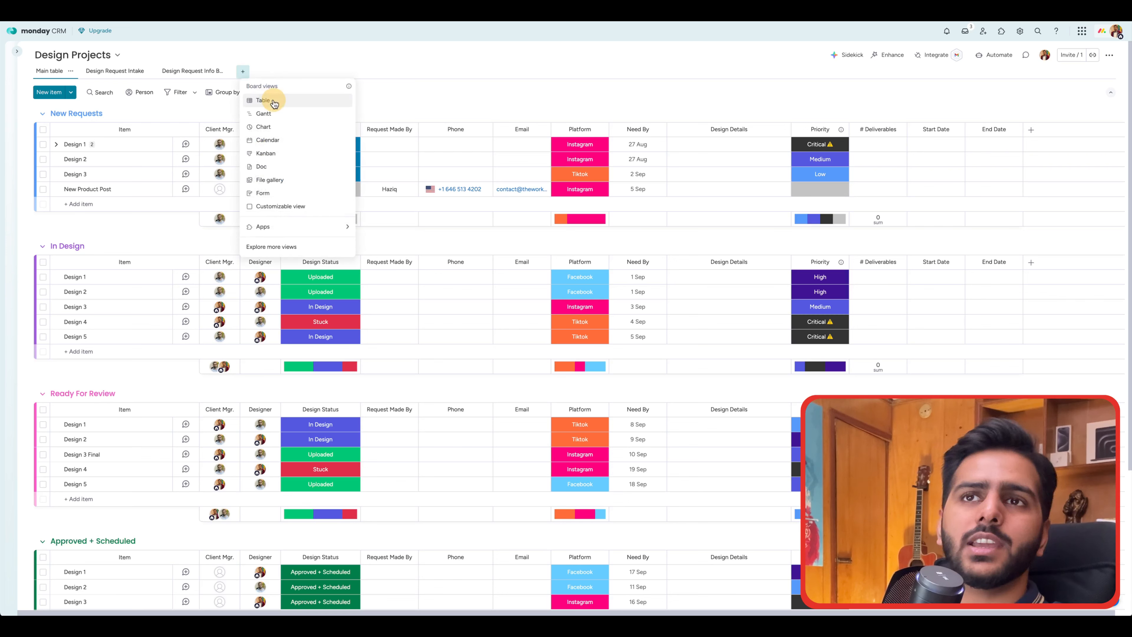
{"action": "left_click", "coordinate": [263, 56]}
{"action": "left_click", "coordinate": [242, 71]}
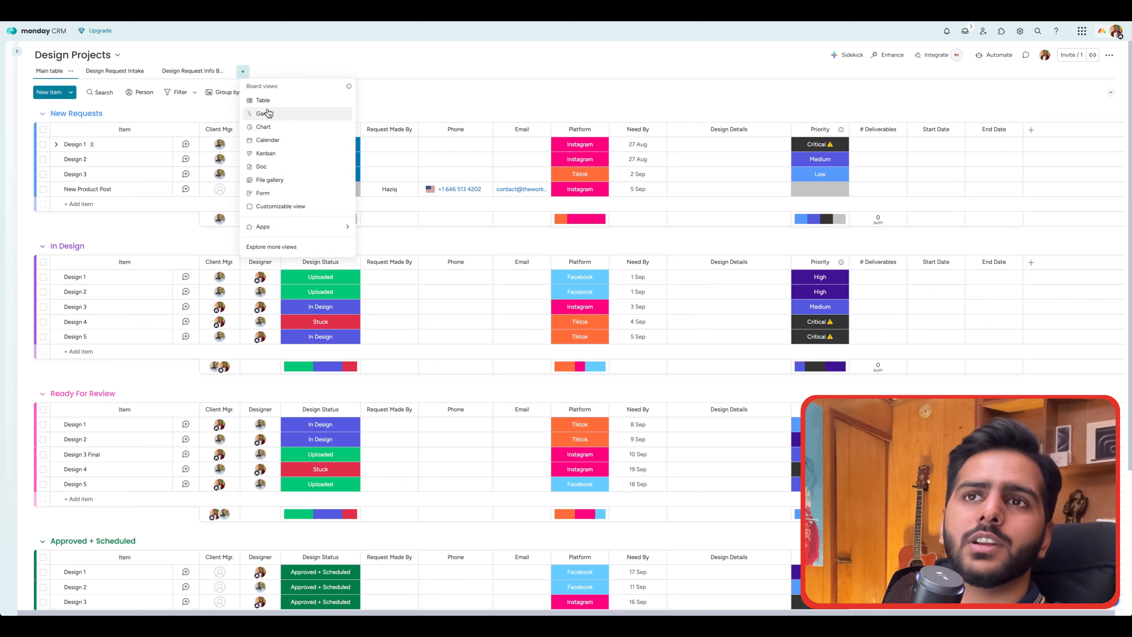
{"action": "left_click", "coordinate": [263, 101]}
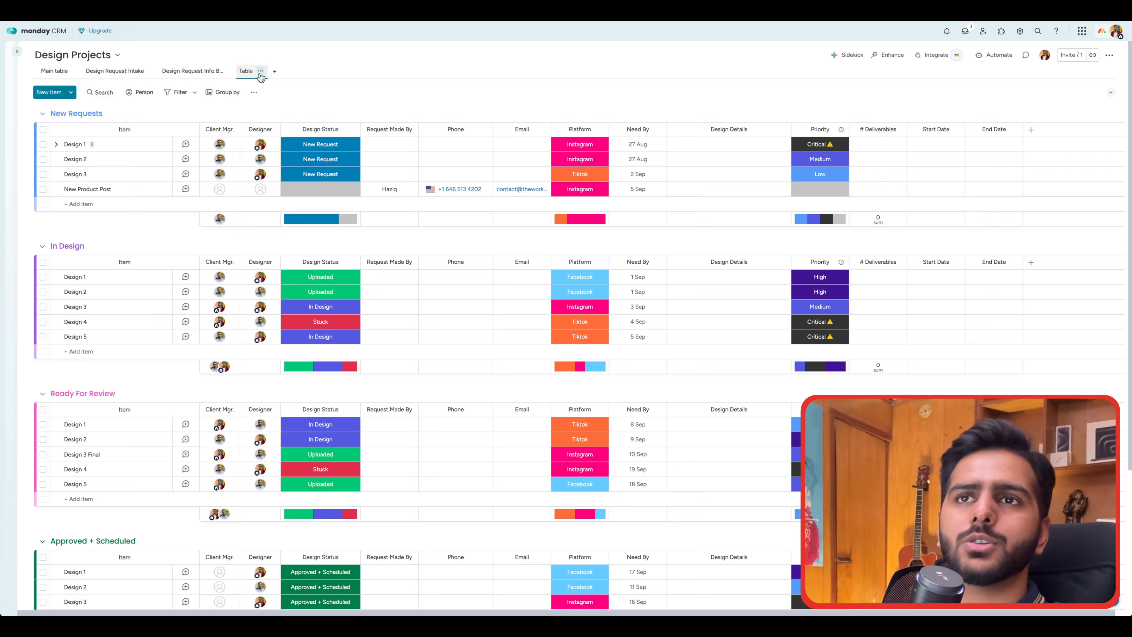
Rename the newly added Table view as My Tasks.
{"action": "left_click", "coordinate": [260, 72]}
{"action": "left_click", "coordinate": [289, 102]}
{"action": "key", "text": "Caps_Lock"}
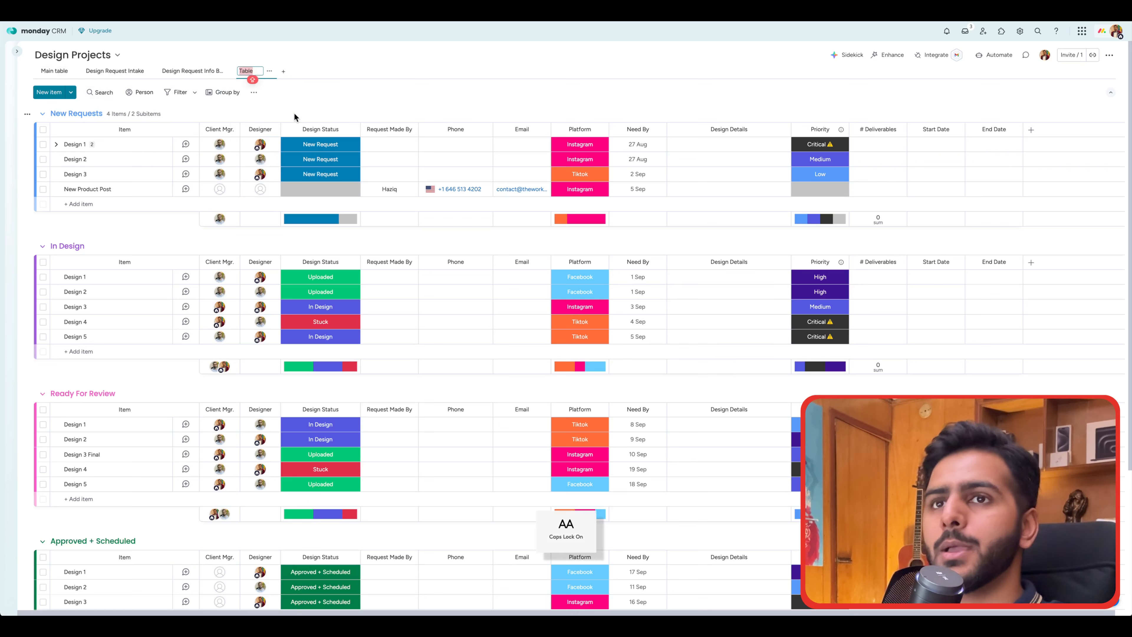
{"action": "type", "text": "My"}
{"action": "key", "text": "Caps_Lock"}
{"action": "type", "text": "y Tasks"}
{"action": "key", "text": "Return"}
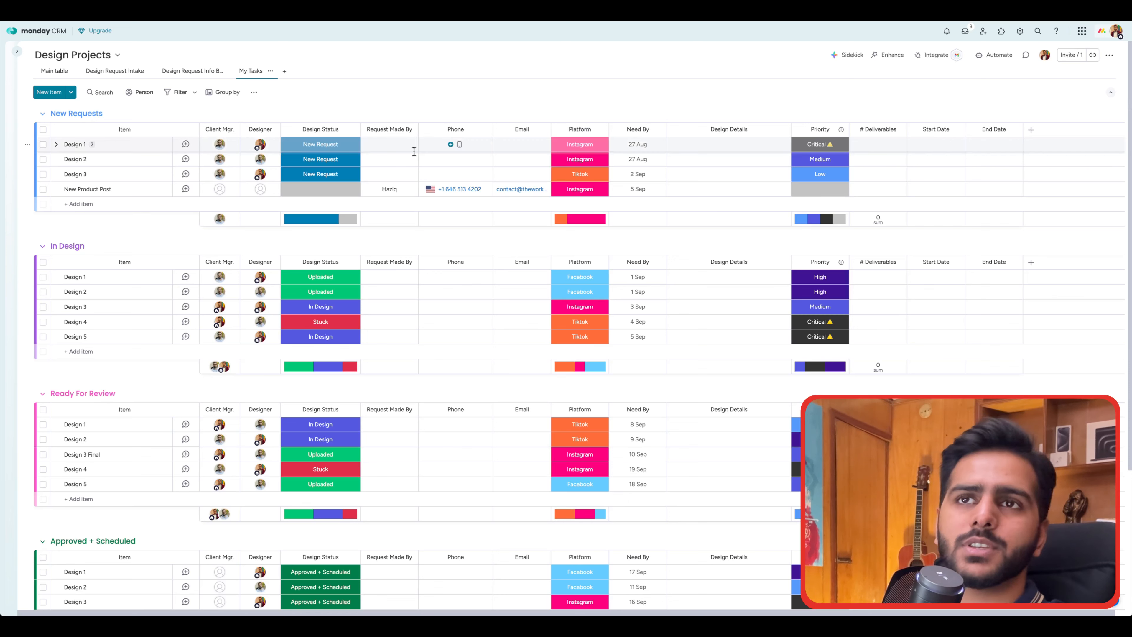
Try the quick filter for items whose Designer is Me, and remove that filter again.
{"action": "left_click", "coordinate": [180, 92]}
{"action": "scroll", "coordinate": [250, 164], "scroll_direction": "right", "scroll_amount": 5}
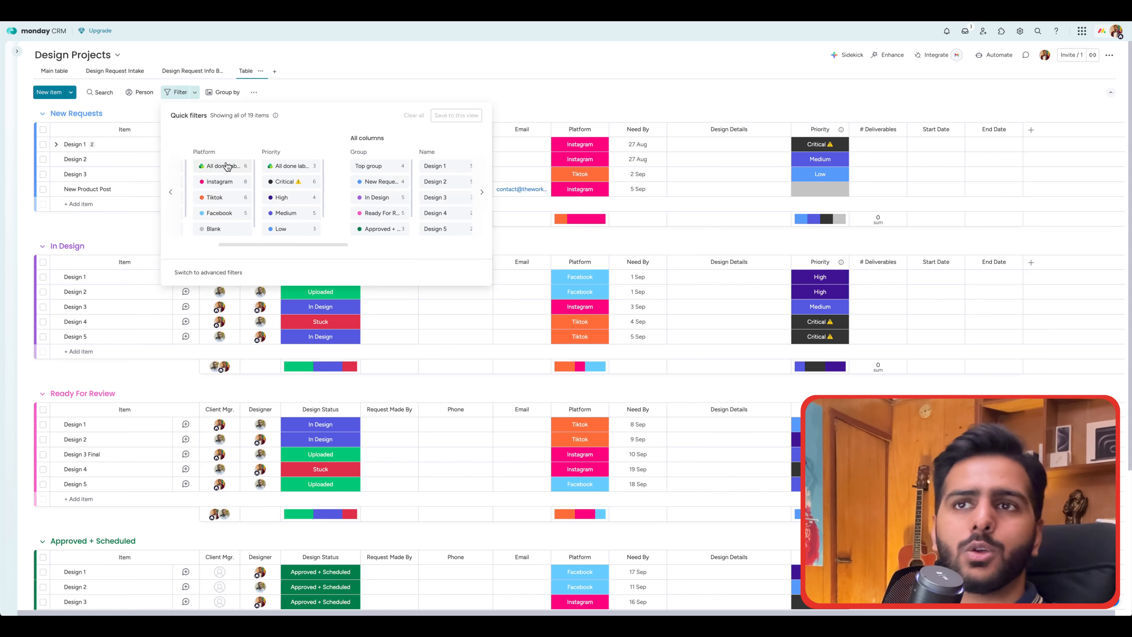
{"action": "scroll", "coordinate": [335, 170], "scroll_direction": "left", "scroll_amount": 5}
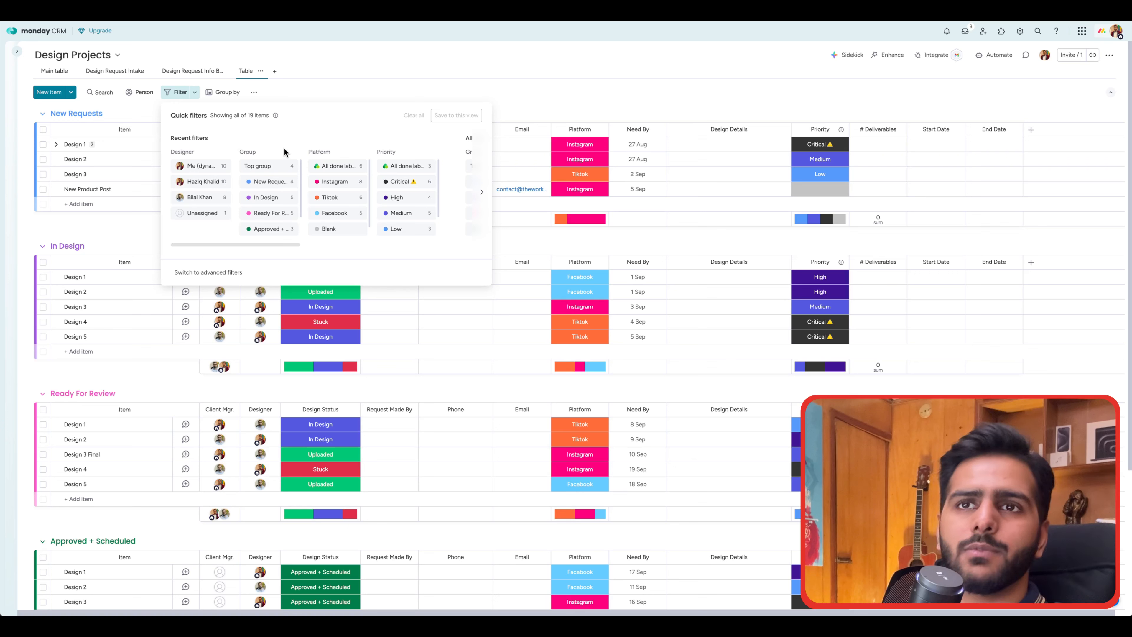
{"action": "left_click", "coordinate": [195, 167]}
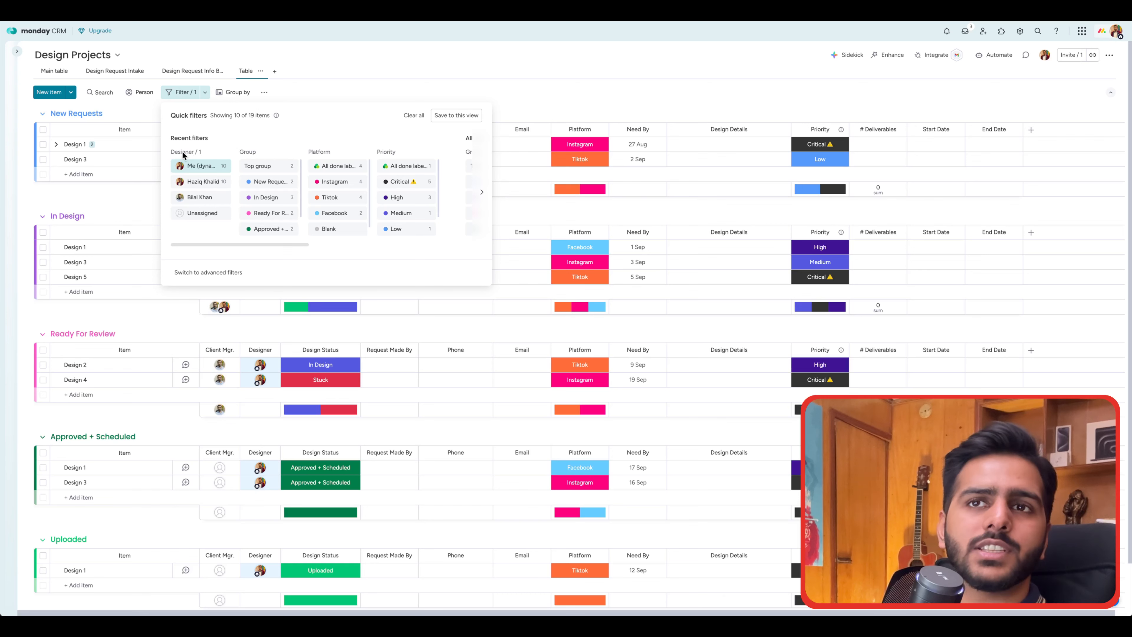
{"action": "left_click", "coordinate": [193, 171]}
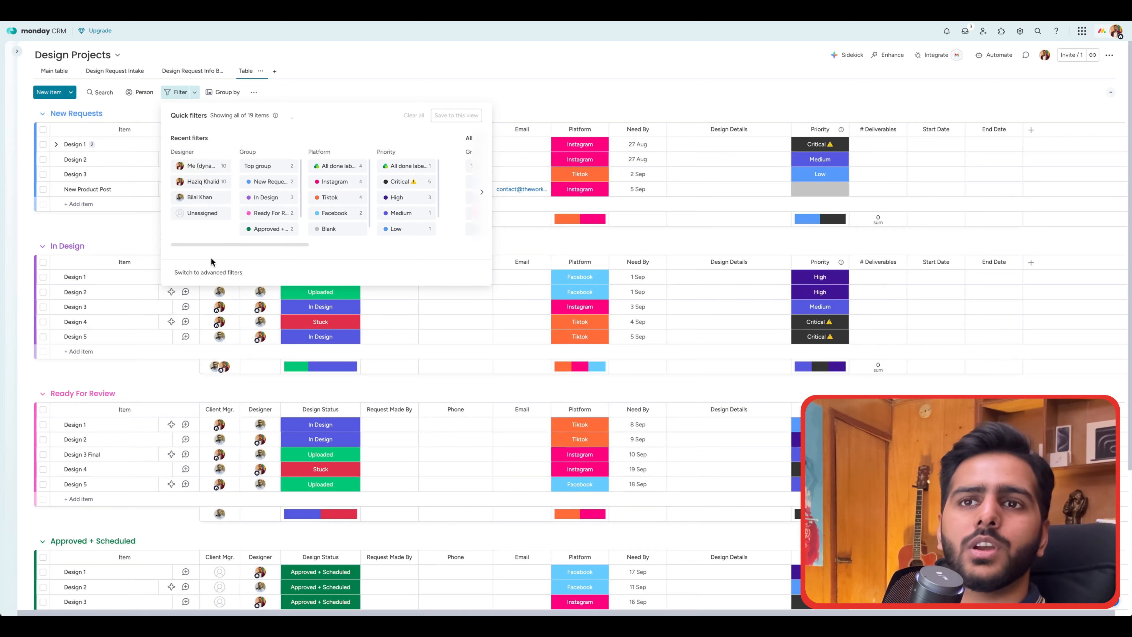
Set an advanced filter on the new Table view where Designer is the dynamic Me value.
{"action": "left_click", "coordinate": [194, 274]}
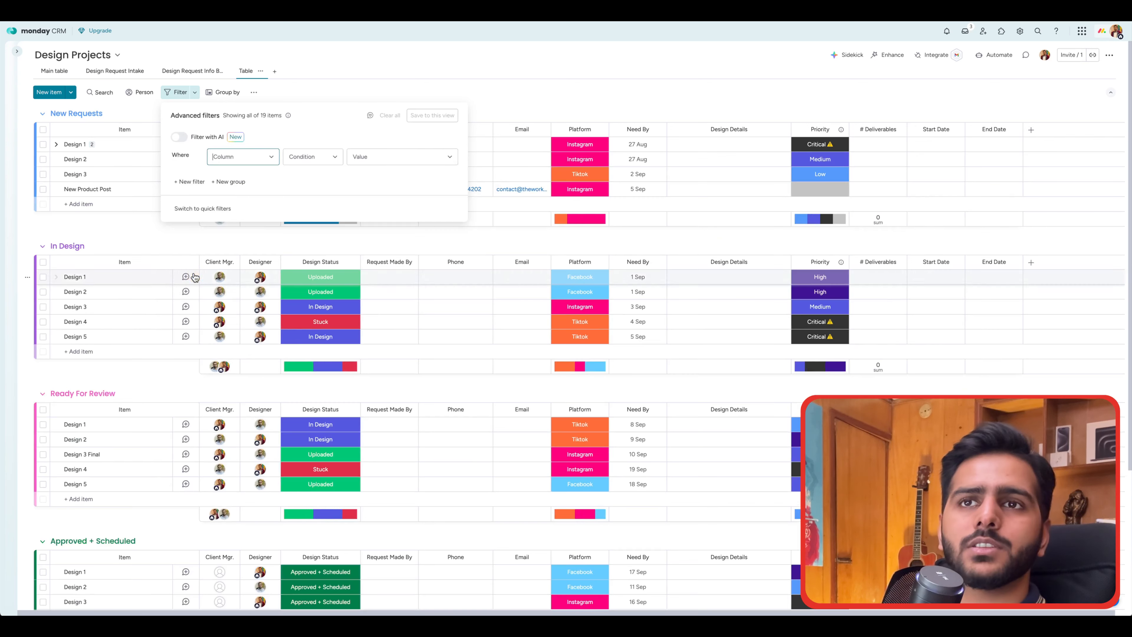
{"action": "left_click", "coordinate": [227, 160]}
{"action": "scroll", "coordinate": [244, 190], "scroll_direction": "down", "scroll_amount": 2}
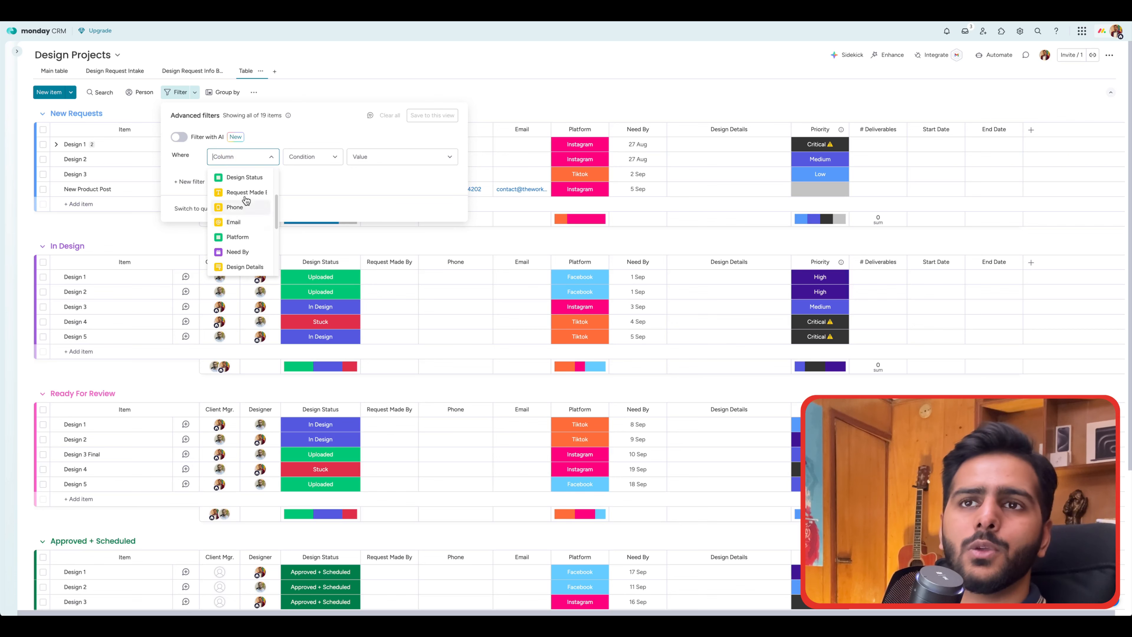
{"action": "left_click", "coordinate": [243, 186]}
{"action": "left_click", "coordinate": [312, 156]}
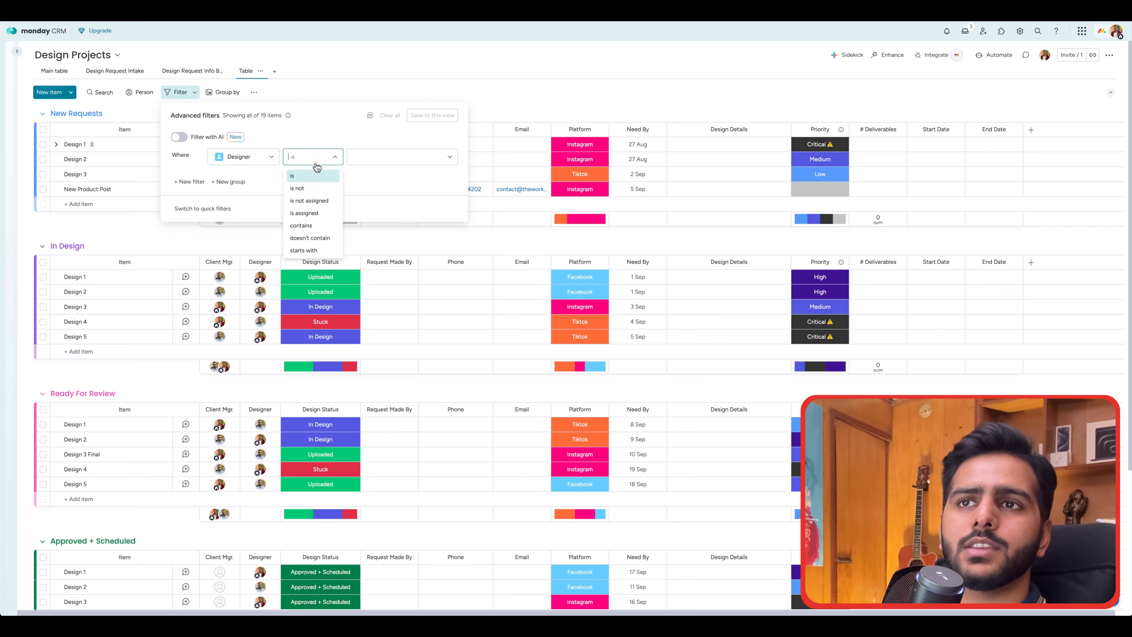
{"action": "left_click", "coordinate": [312, 174]}
{"action": "left_click", "coordinate": [384, 179]}
{"action": "left_click", "coordinate": [385, 181]}
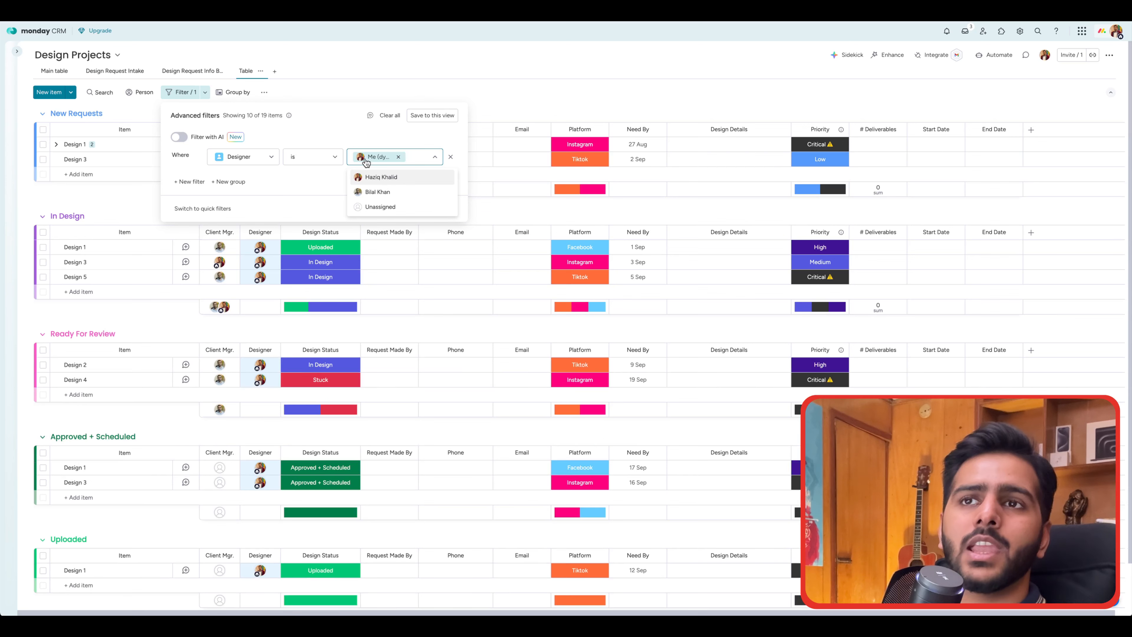
{"action": "left_click", "coordinate": [349, 139]}
{"action": "mouse_move", "coordinate": [377, 164]}
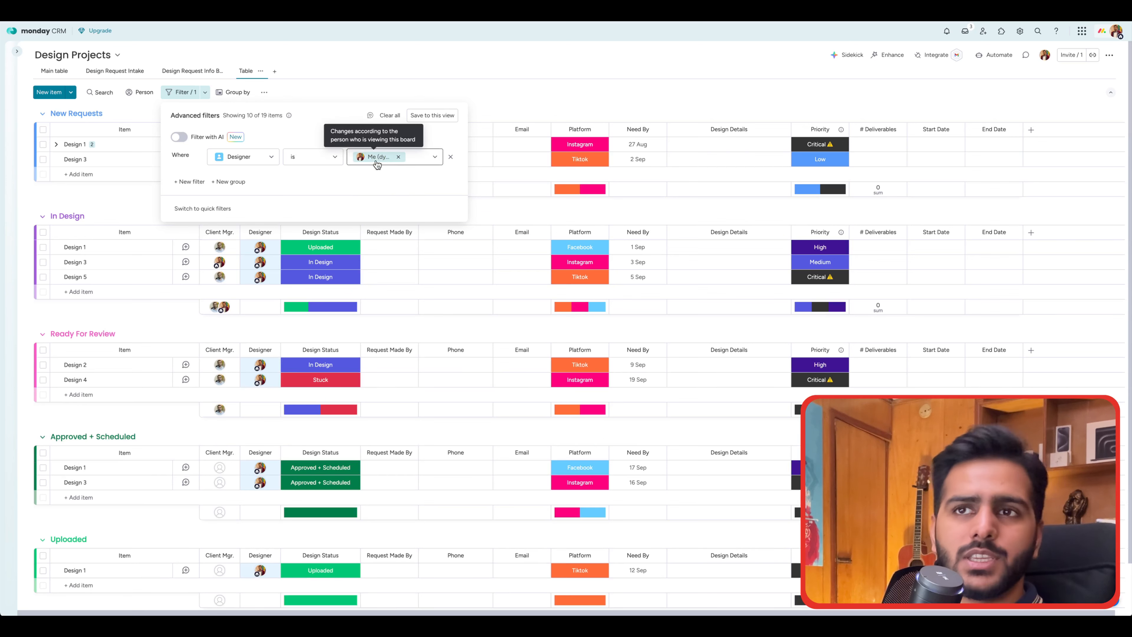
{"action": "left_click", "coordinate": [662, 48]}
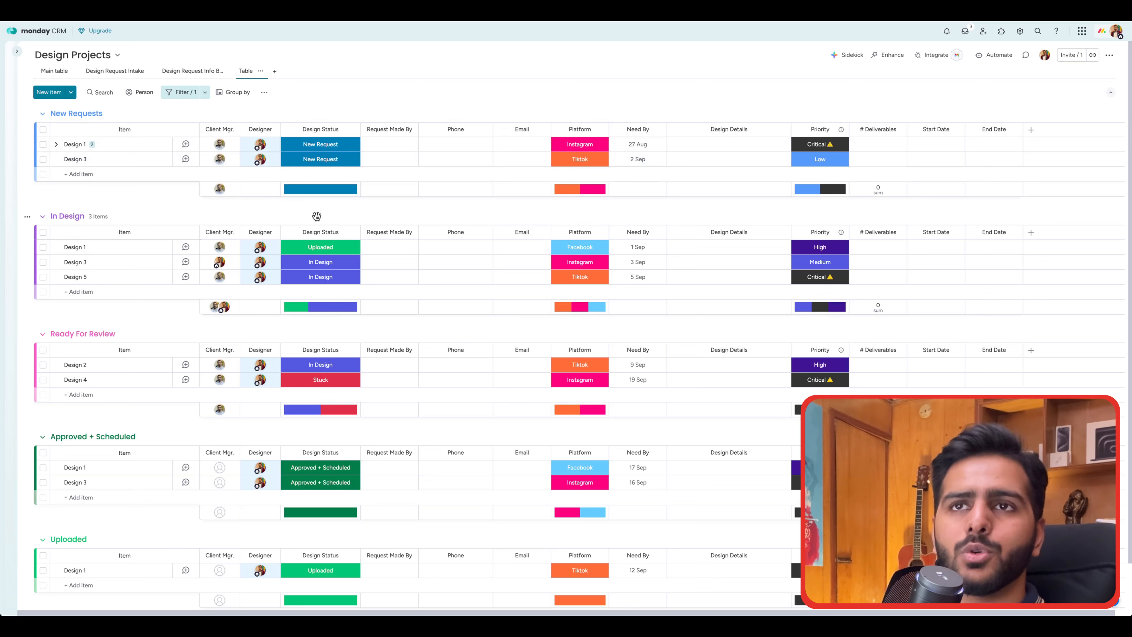
Rename the filtered Table view as My Tasks.
{"action": "left_click", "coordinate": [261, 71]}
{"action": "left_click", "coordinate": [289, 103]}
{"action": "key", "text": "Caps_Lock"}
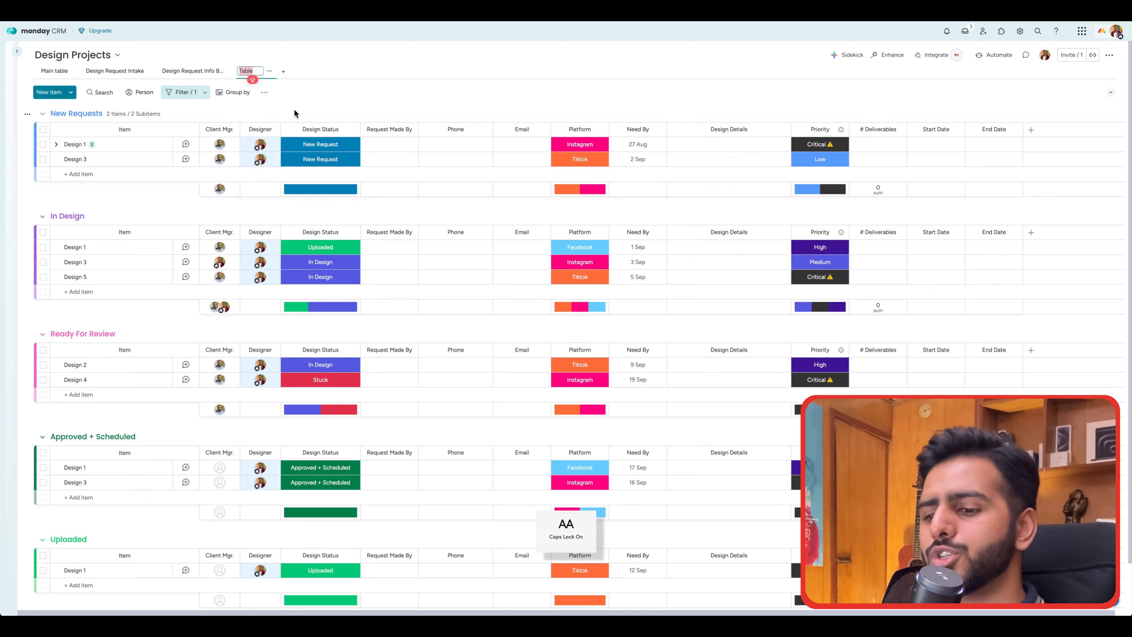
{"action": "type", "text": "My Tasks"}
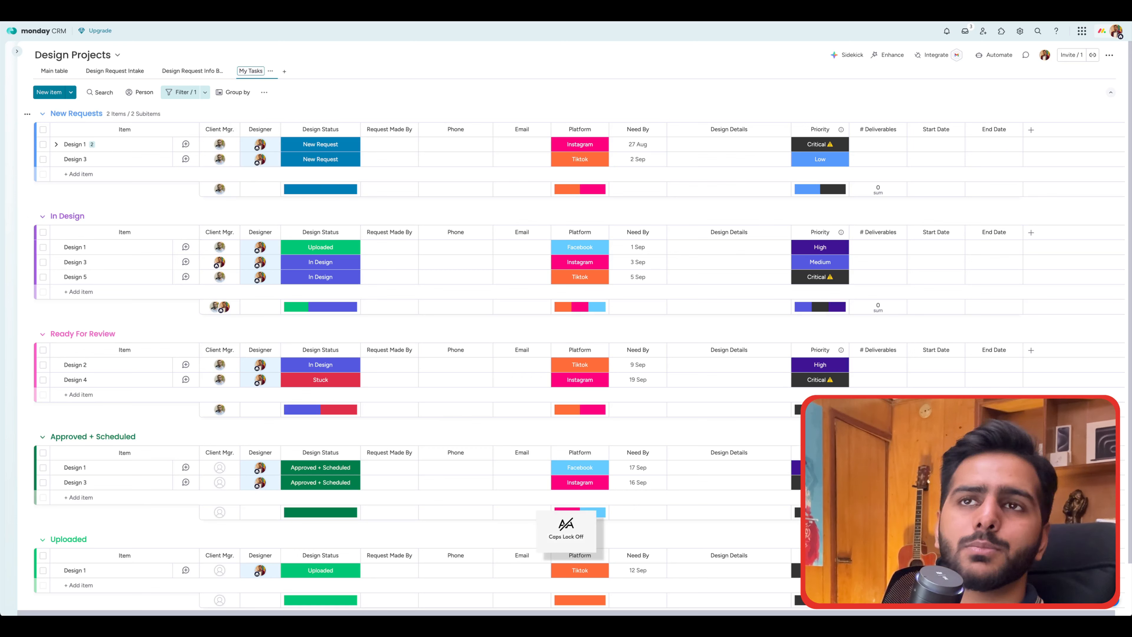
{"action": "key", "text": "Return"}
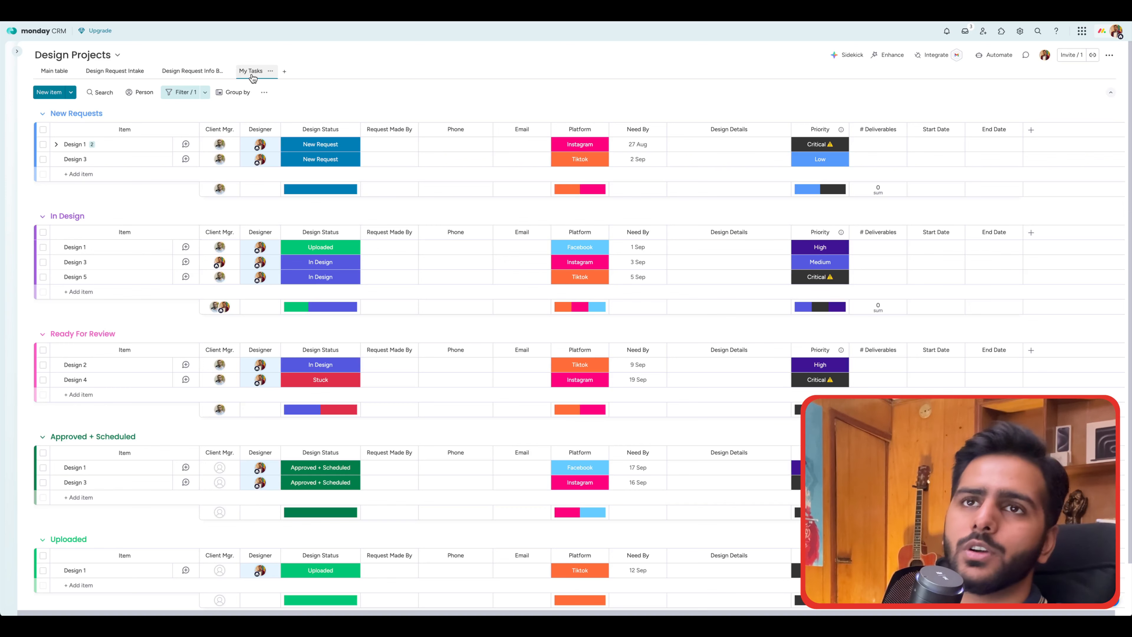
Save the Designer filter to the My Tasks view and review its stored filter settings.
{"action": "left_click", "coordinate": [450, 115]}
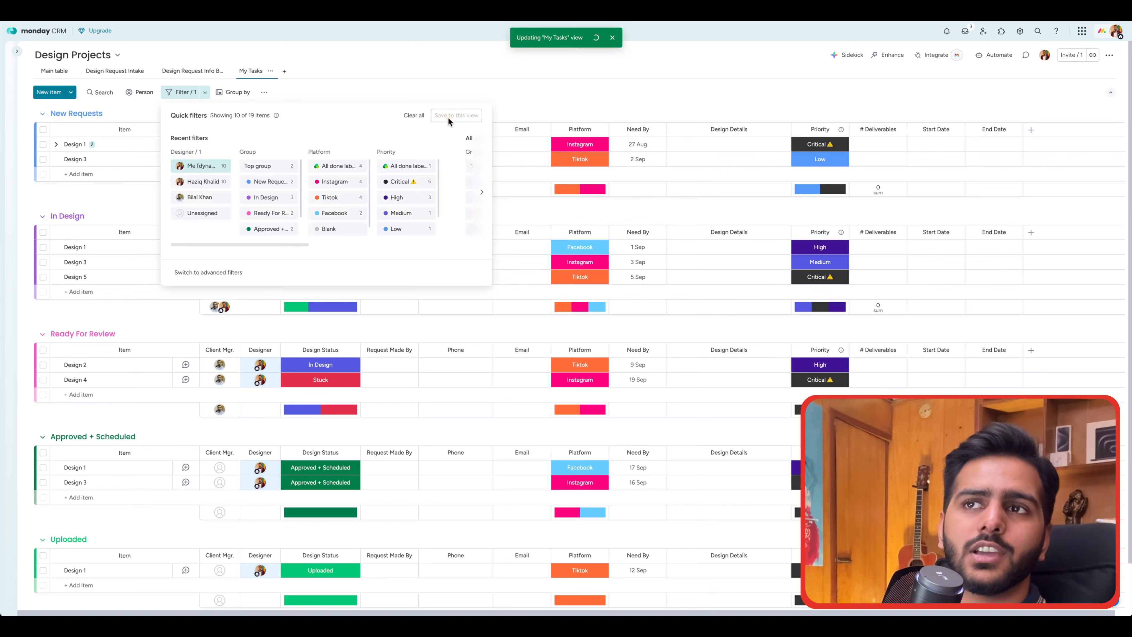
{"action": "left_click", "coordinate": [384, 58]}
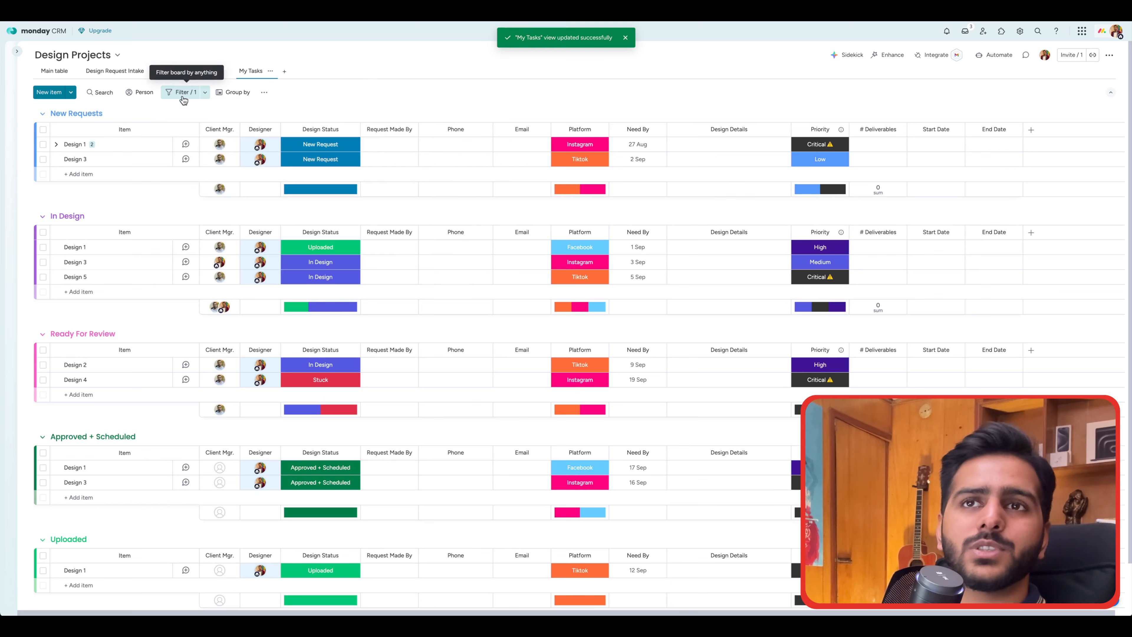
{"action": "left_click", "coordinate": [183, 97]}
{"action": "left_click", "coordinate": [370, 83]}
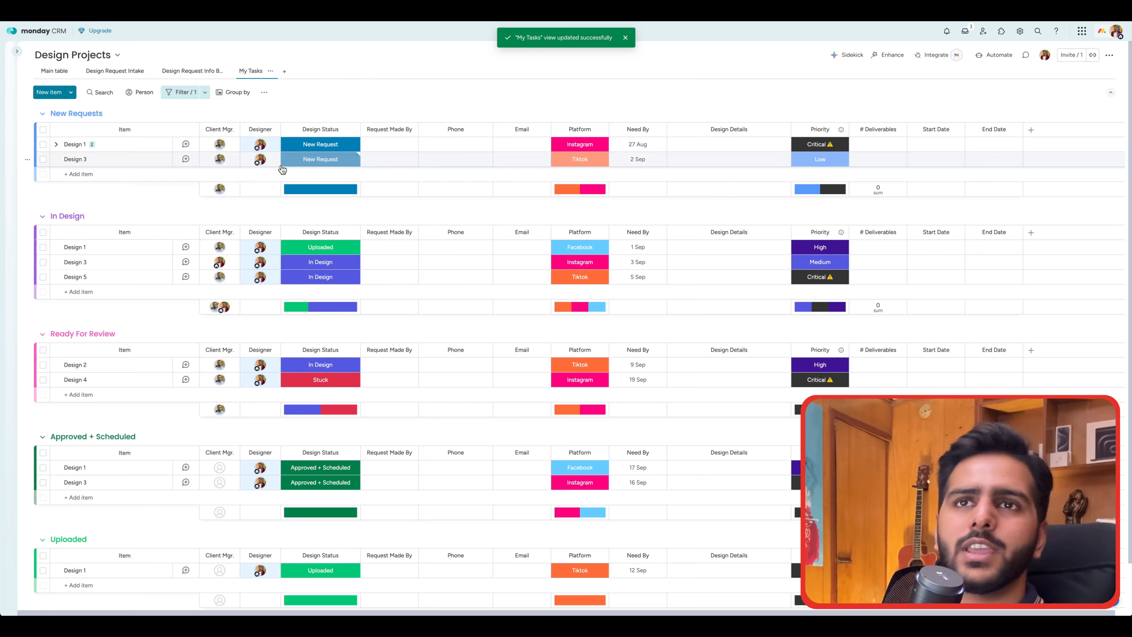
{"action": "left_click", "coordinate": [184, 92]}
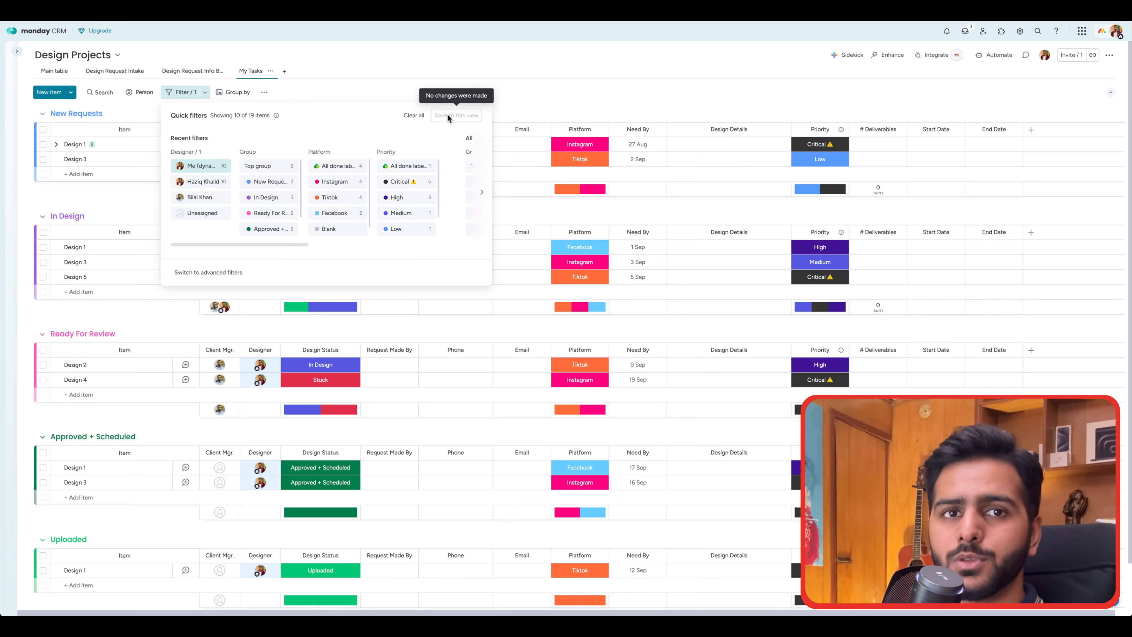
{"action": "left_click", "coordinate": [295, 97]}
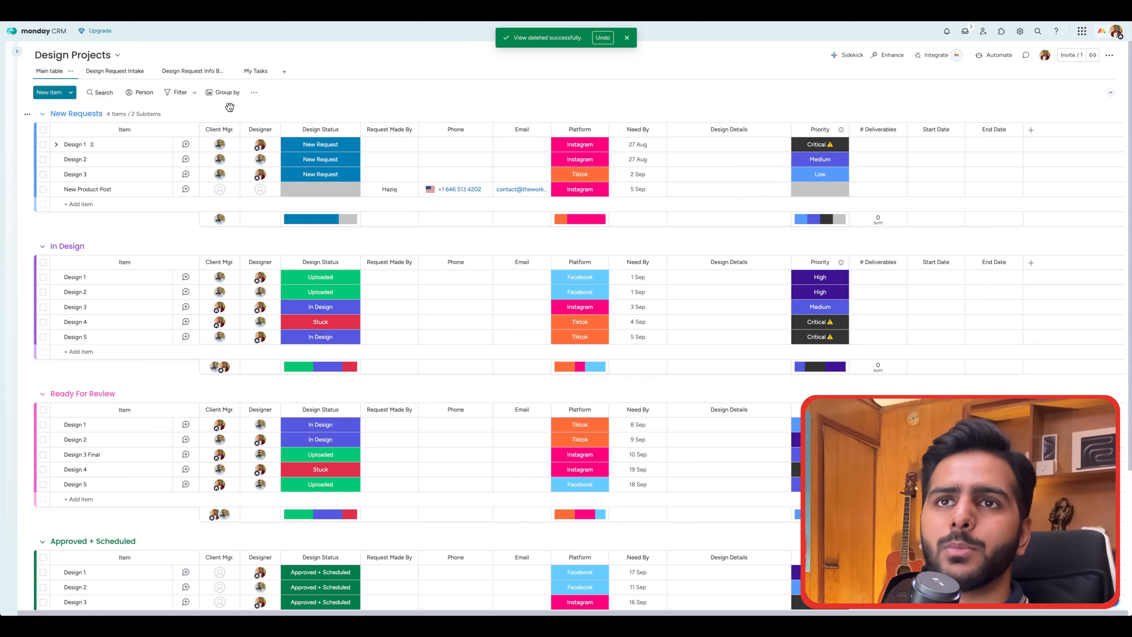
{"action": "left_click", "coordinate": [171, 96]}
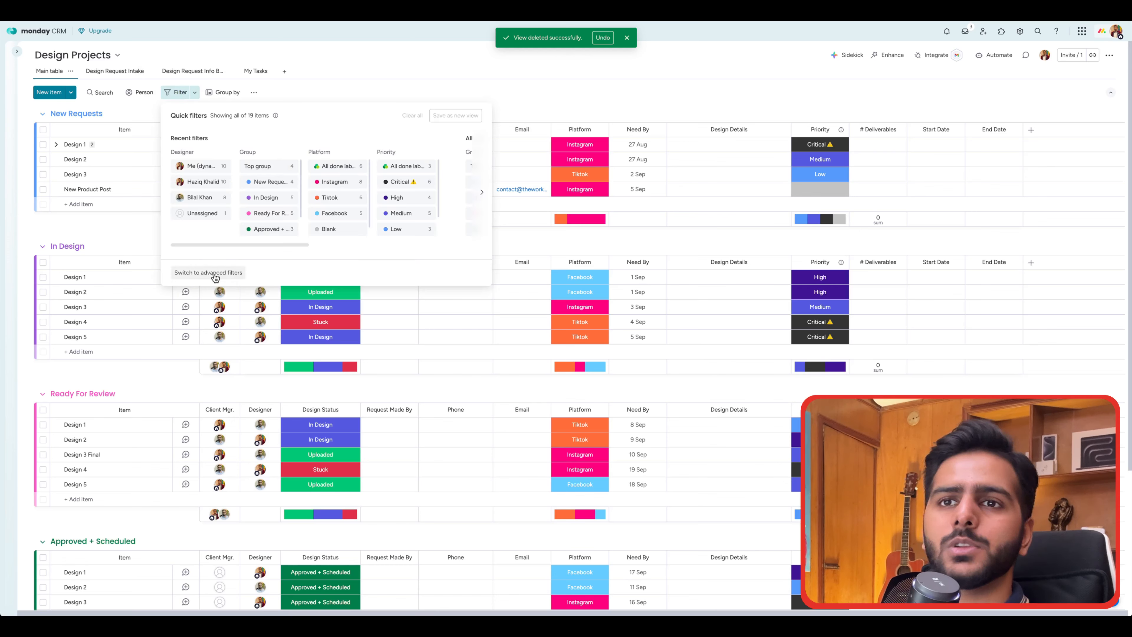
{"action": "left_click", "coordinate": [214, 273]}
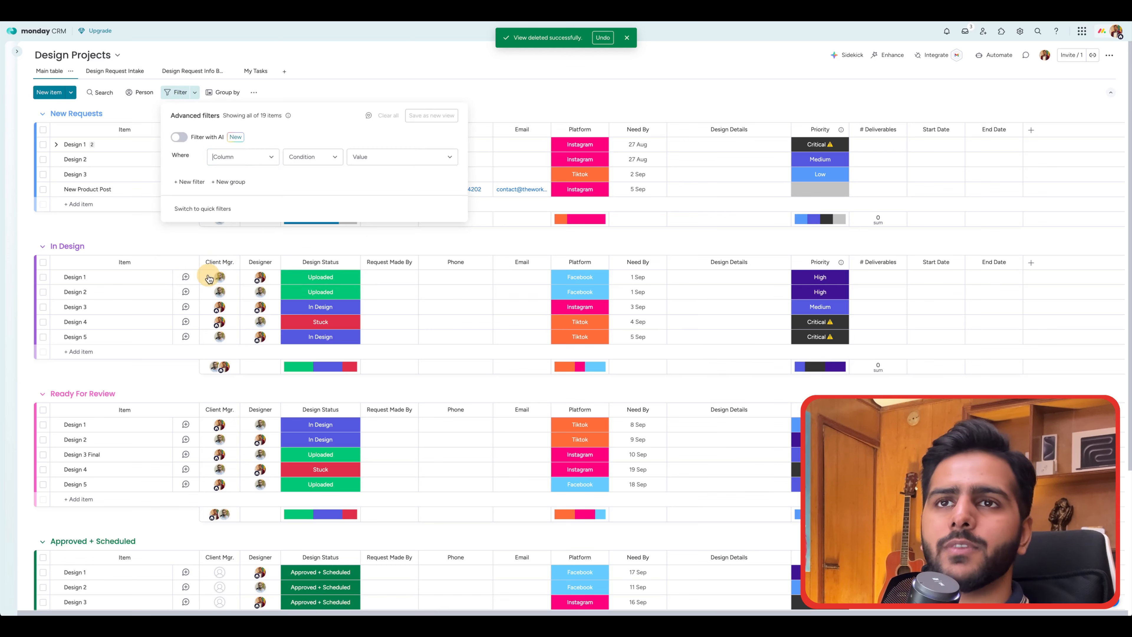
{"action": "left_click", "coordinate": [244, 161]}
{"action": "left_click", "coordinate": [244, 158]}
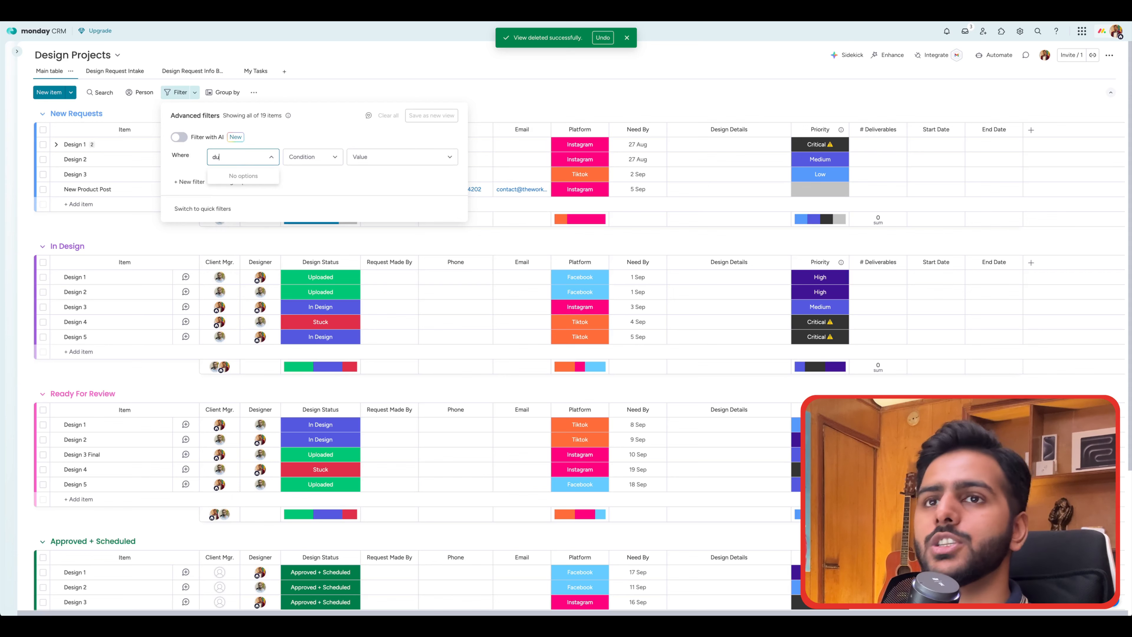
{"action": "left_click", "coordinate": [244, 158]}
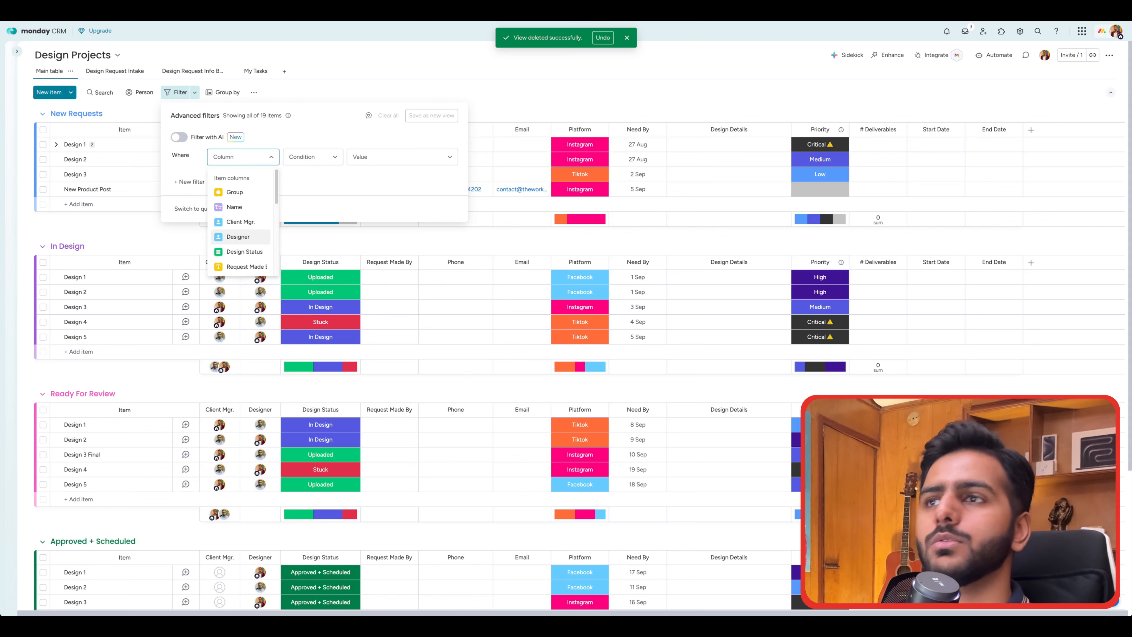
{"action": "left_click", "coordinate": [717, 180]}
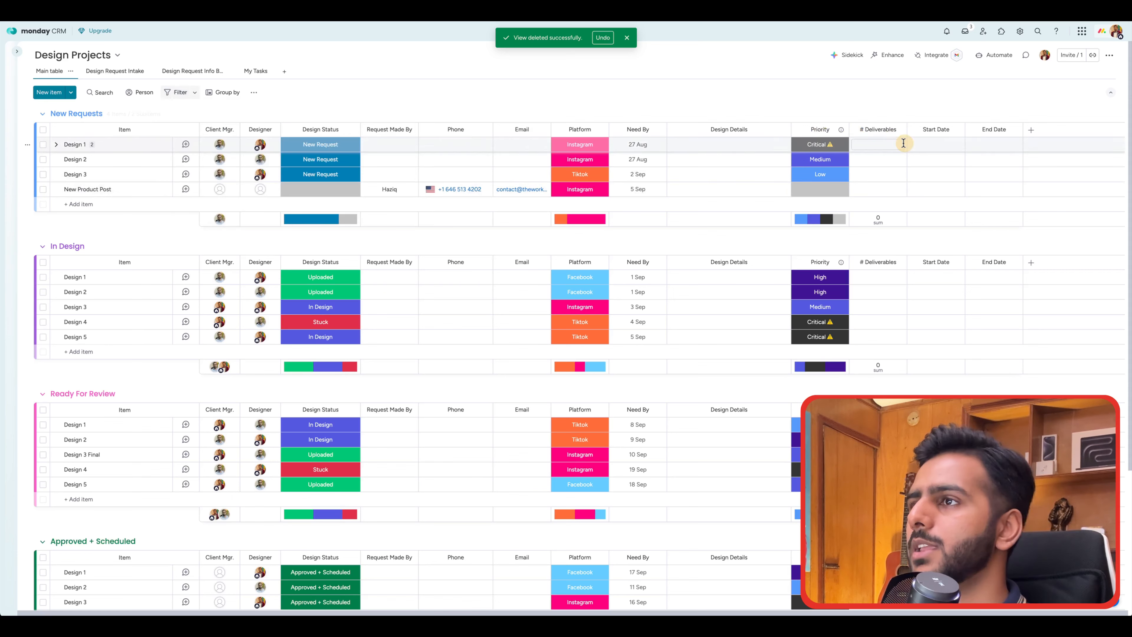
Filter the main table with an advanced filter for Need By in the next 7 Days, and save it as a new view.
{"action": "left_click", "coordinate": [178, 94]}
{"action": "left_click", "coordinate": [211, 271]}
{"action": "left_click", "coordinate": [220, 157]}
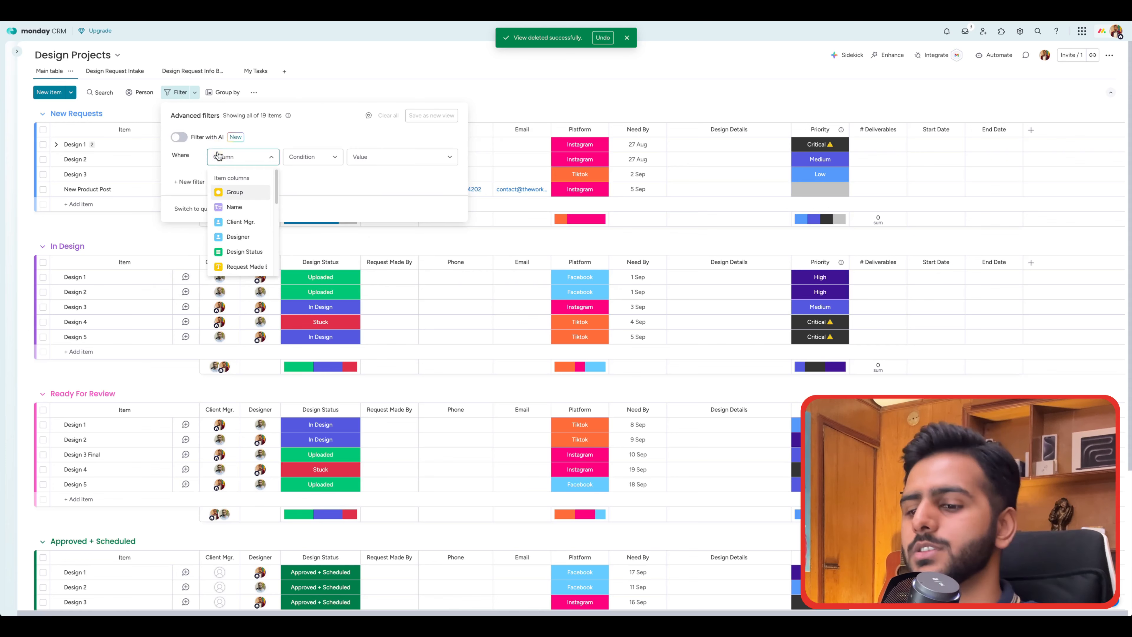
{"action": "type", "text": "need"}
{"action": "left_click", "coordinate": [250, 193]}
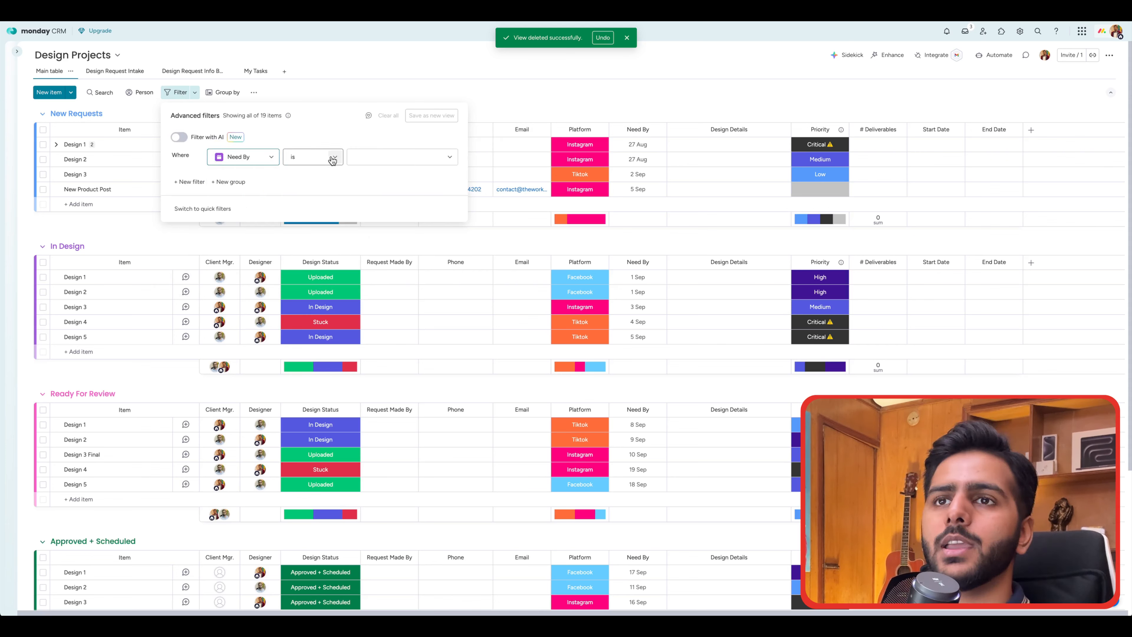
{"action": "left_click", "coordinate": [332, 160]}
{"action": "left_click", "coordinate": [314, 206]}
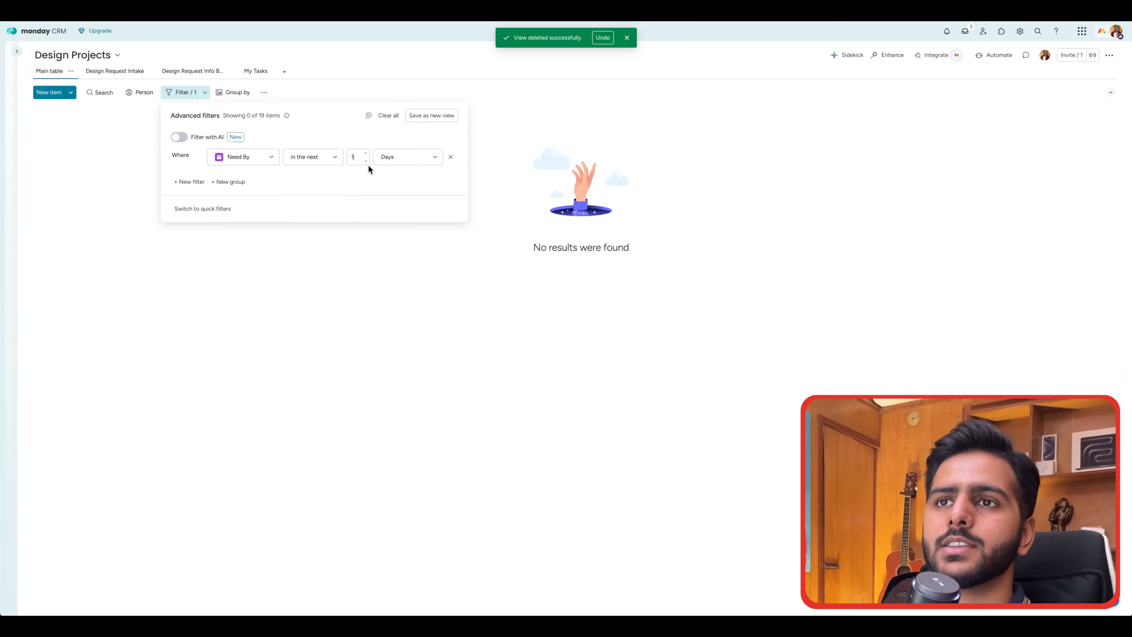
{"action": "left_click", "coordinate": [360, 156]}
{"action": "type", "text": "7"}
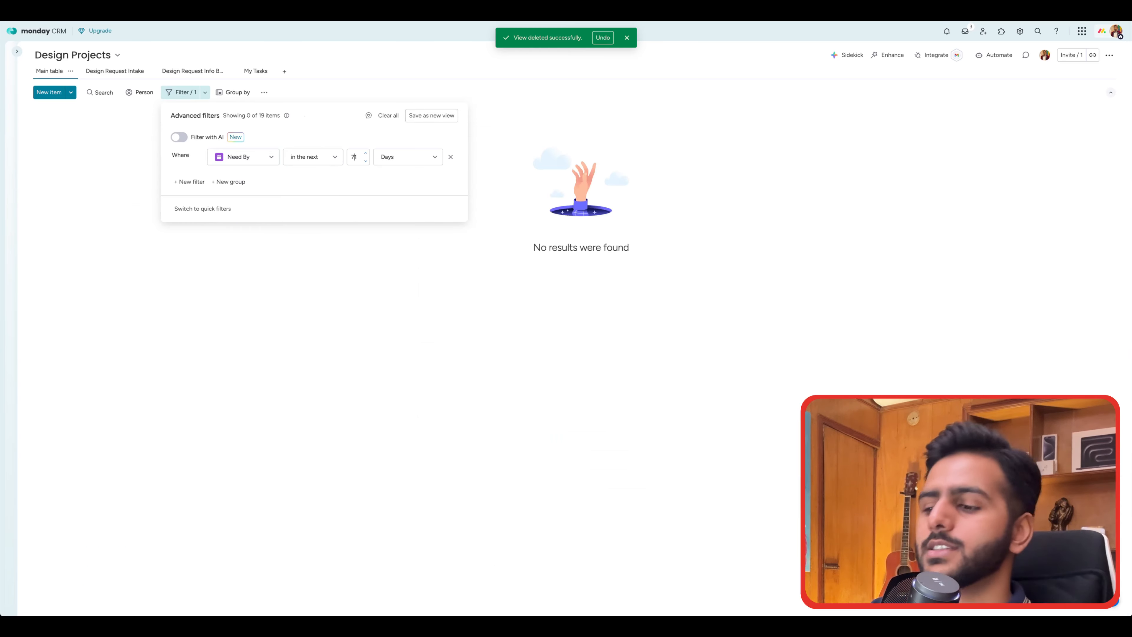
{"action": "key", "text": "BackSpace"}
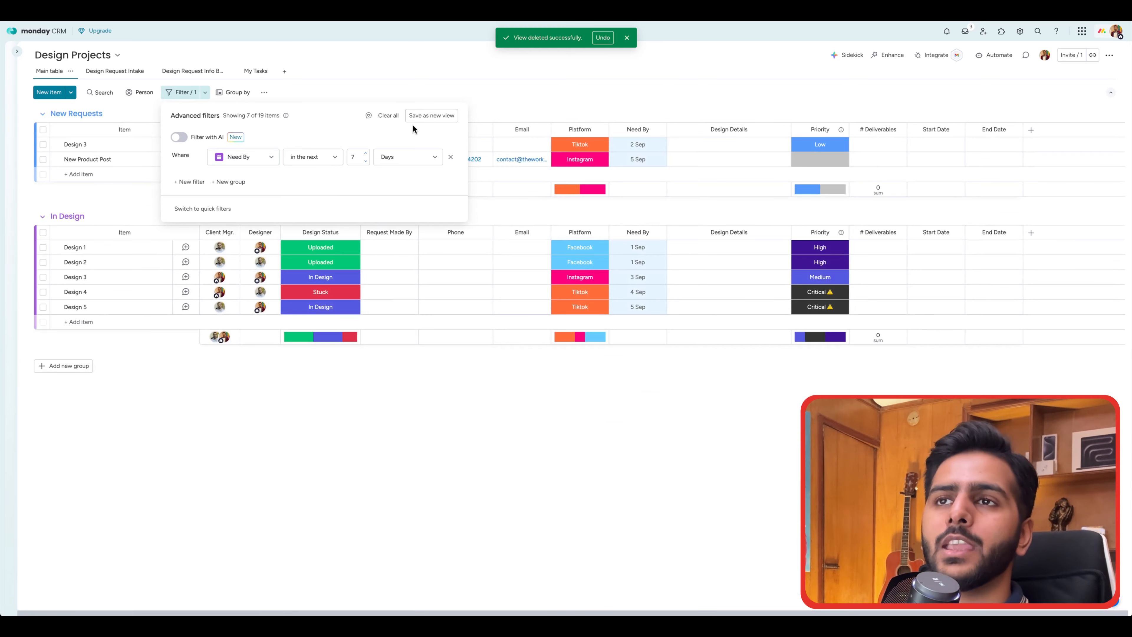
{"action": "left_click", "coordinate": [431, 120]}
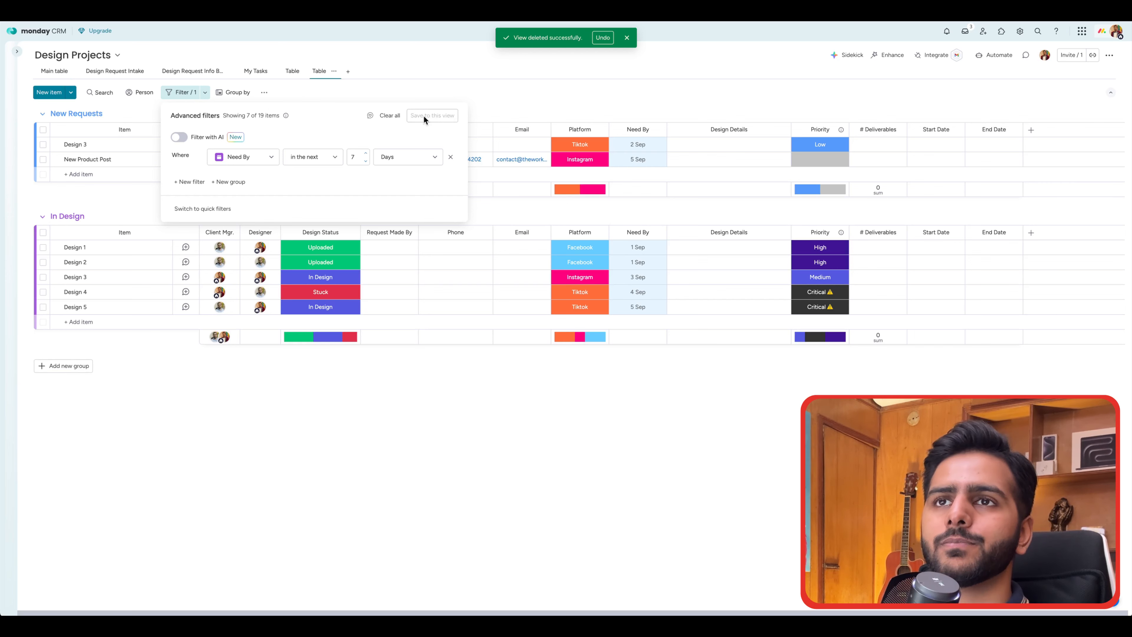
Delete the surplus Table view directly after My Tasks, keeping the Table view filtered by Need By.
{"action": "left_click", "coordinate": [301, 73]}
{"action": "left_click", "coordinate": [305, 72]}
{"action": "left_click", "coordinate": [326, 191]}
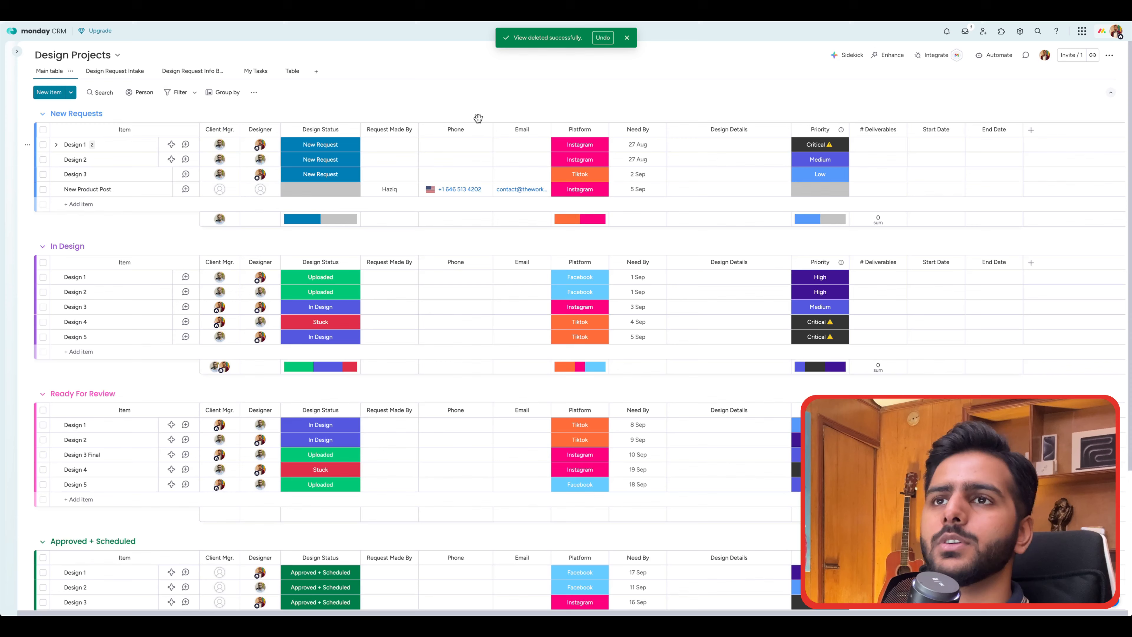
Rename the Table view filtered by Need By as Due In 7 Days and compare it with the main table.
{"action": "left_click", "coordinate": [287, 71]}
{"action": "left_click", "coordinate": [303, 72]}
{"action": "left_click", "coordinate": [338, 112]}
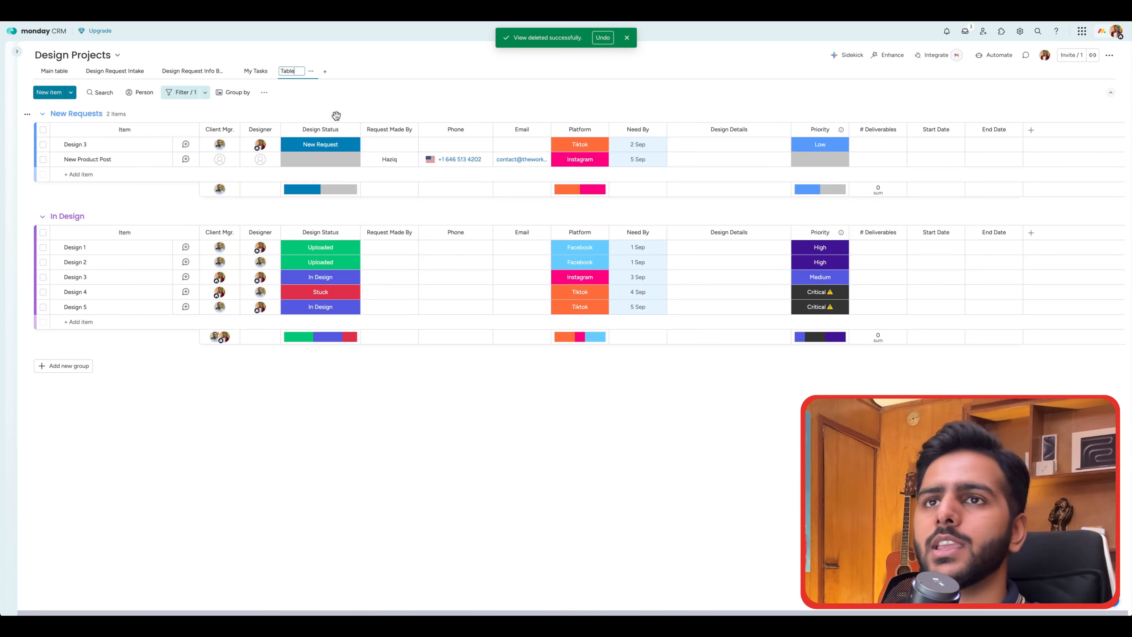
{"action": "type", "text": "Due In 7"}
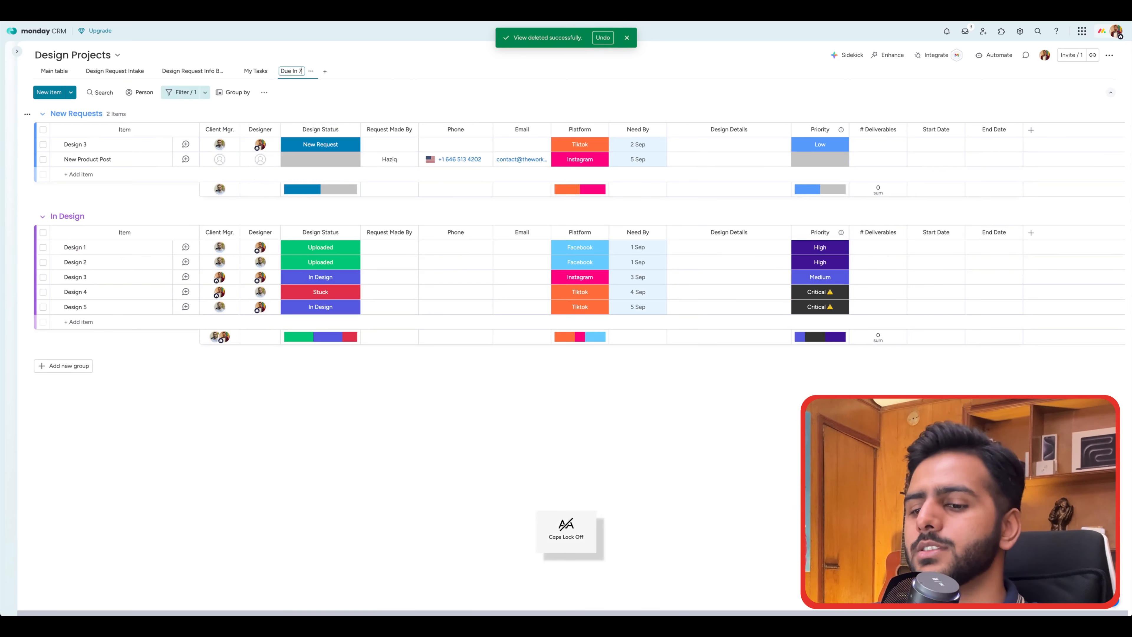
{"action": "type", "text": " Days"}
{"action": "key", "text": "Return"}
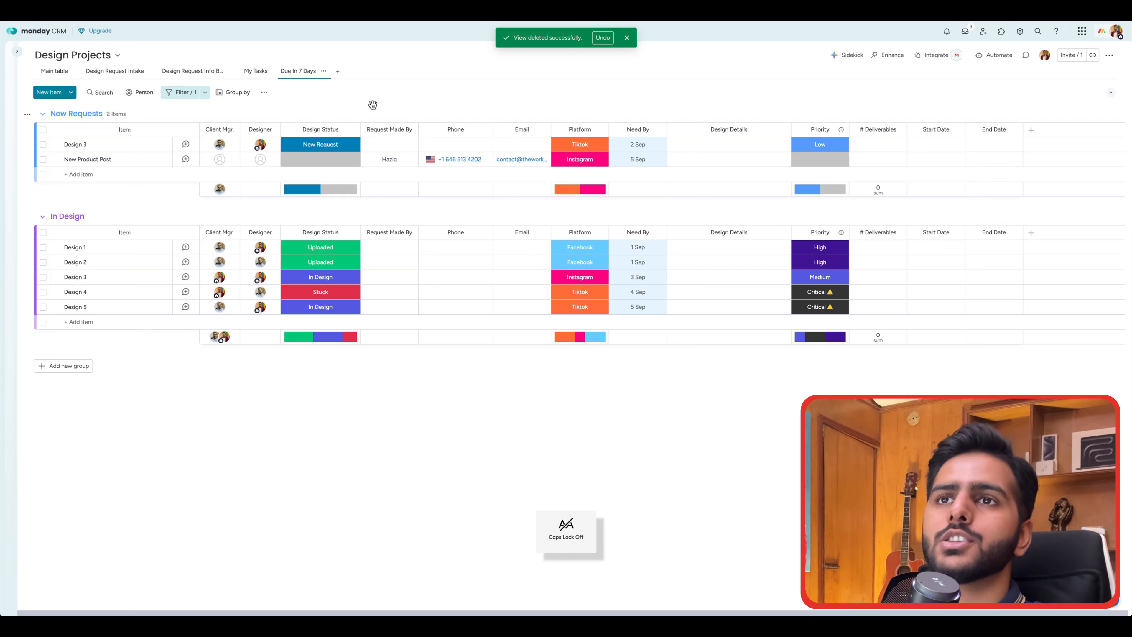
{"action": "left_click", "coordinate": [68, 74]}
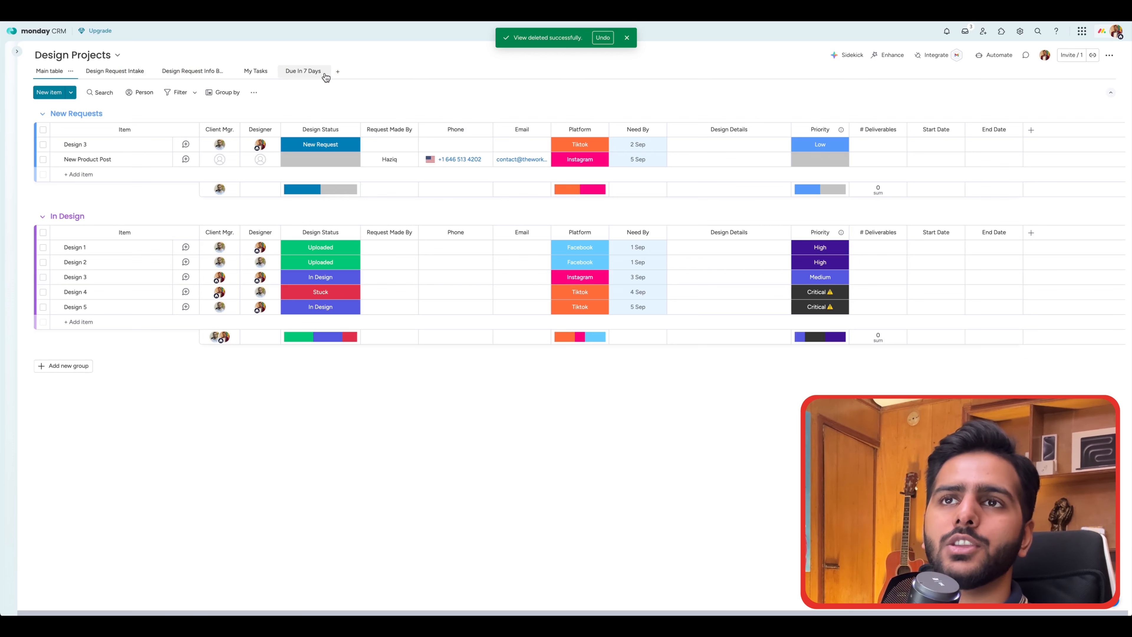
{"action": "left_click", "coordinate": [286, 74]}
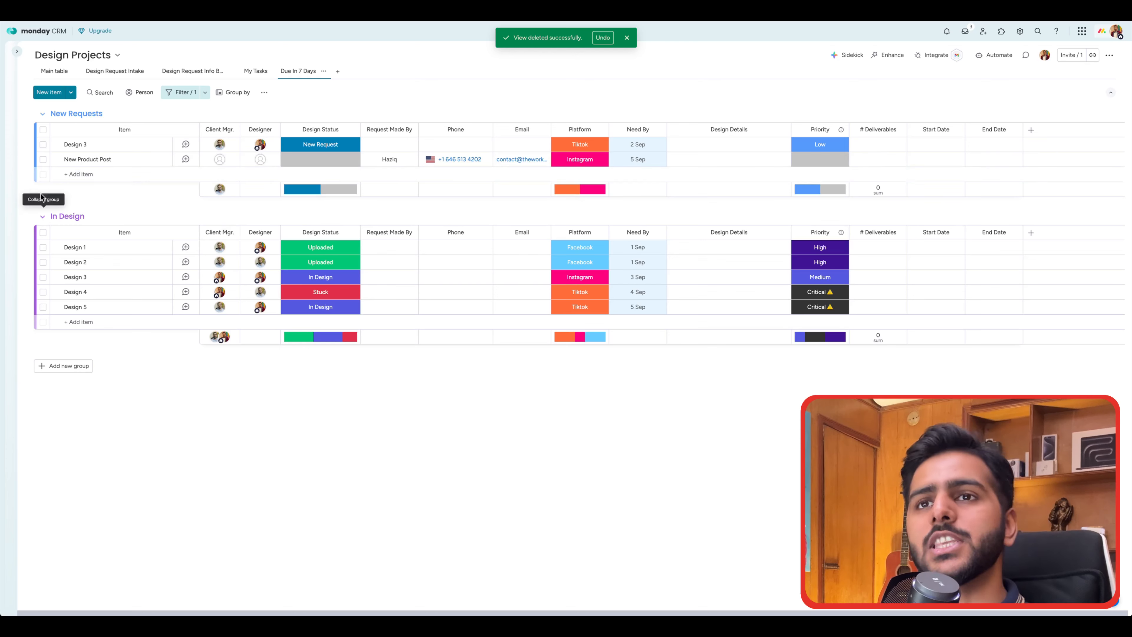